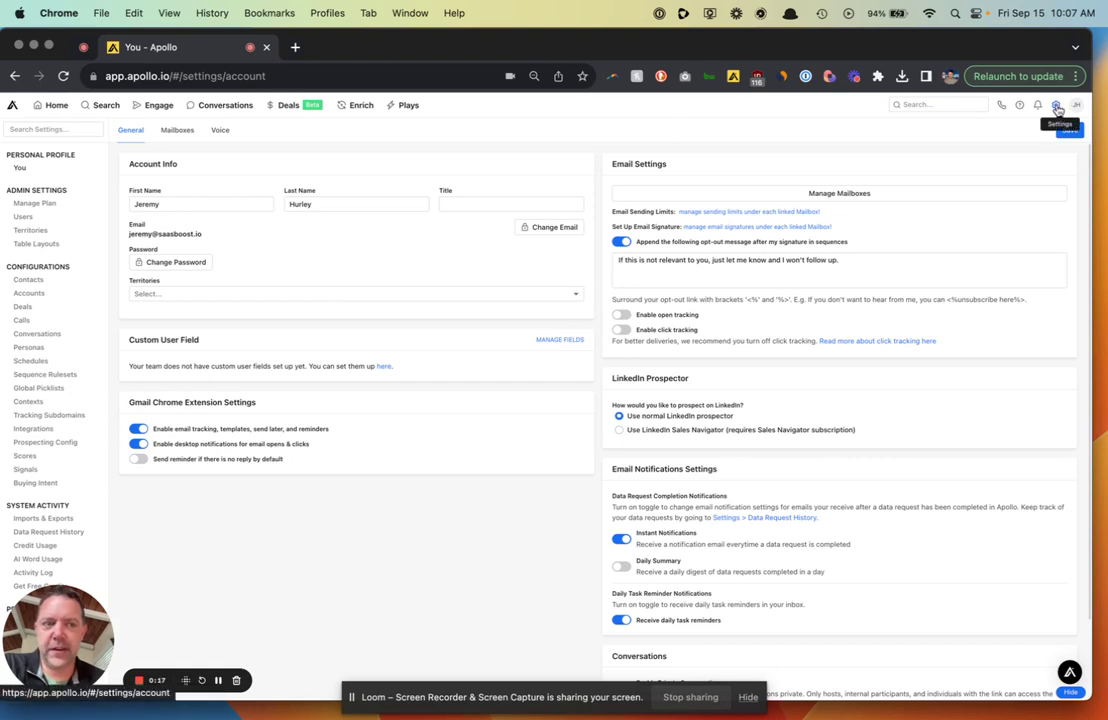
Step: Open the Early Stage SaaS company score from the scoring models for editing
left_click(25, 457)
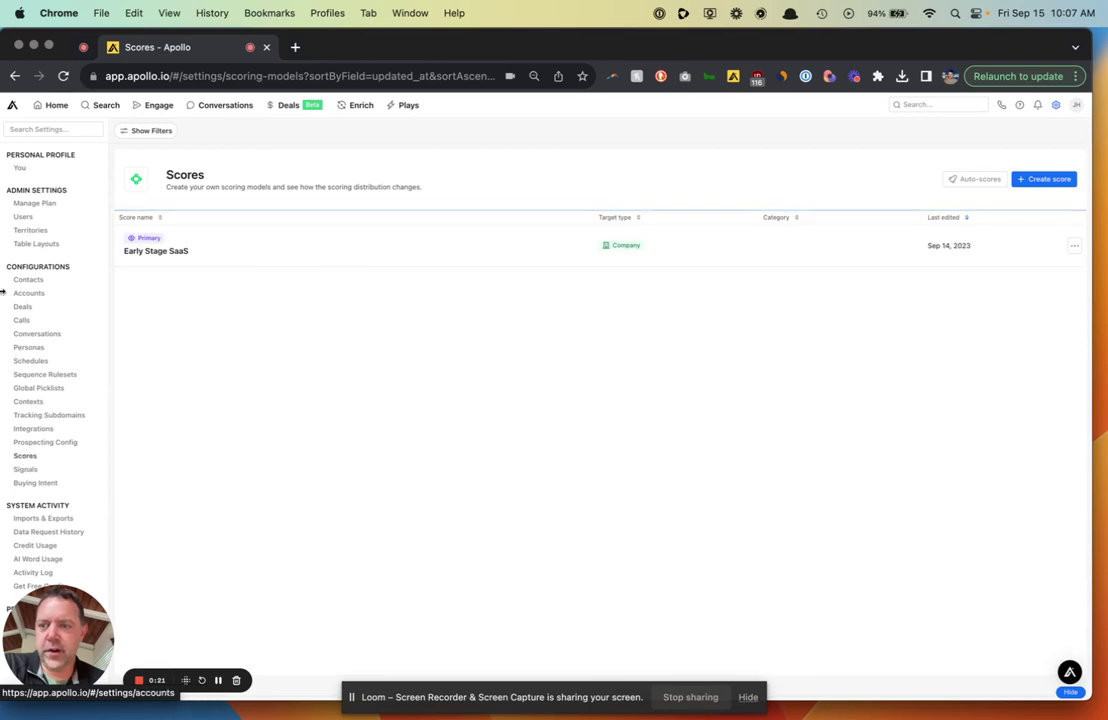
left_click(298, 264)
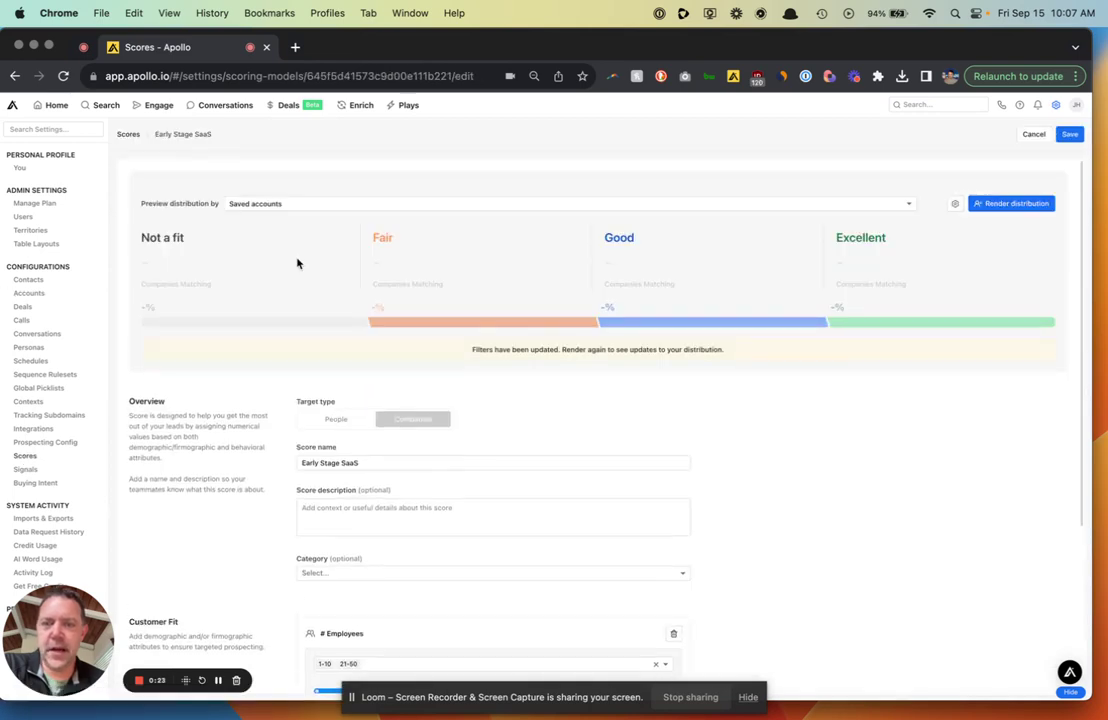
scroll(514, 317, "down", 4)
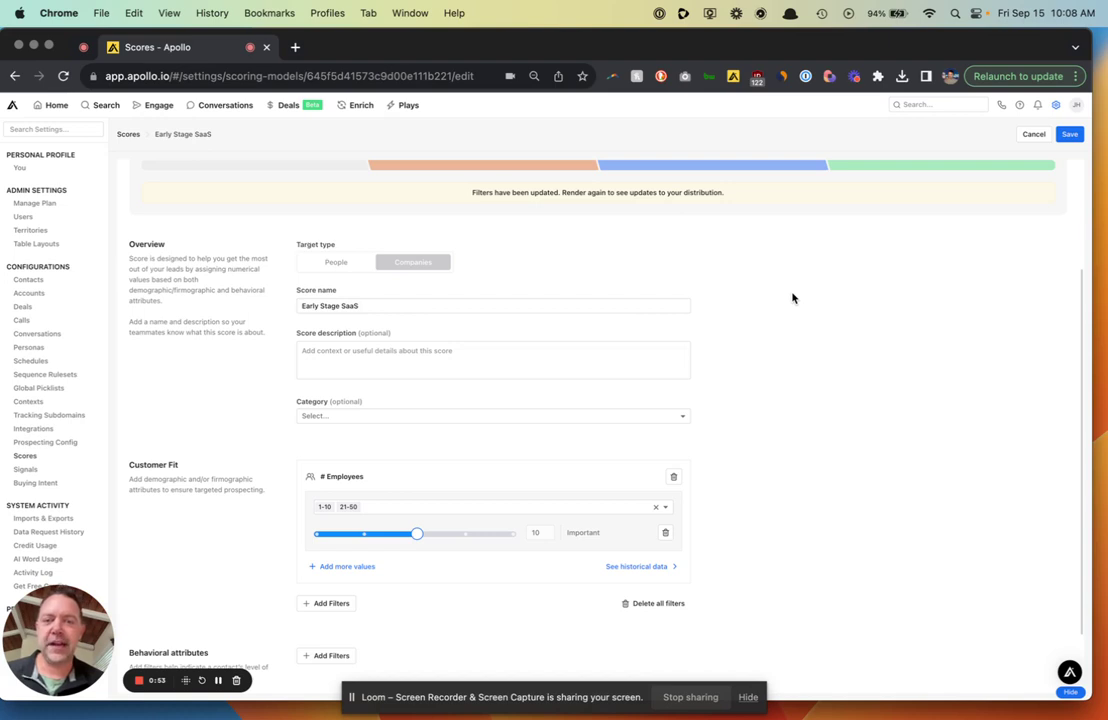
scroll(792, 297, "down", 2)
left_click(310, 240)
triple_click(310, 240)
left_click(255, 324)
Step: Add the 51-100 and 101-200 ranges to the # Employees customer fit filter
scroll(255, 327, "down", 1)
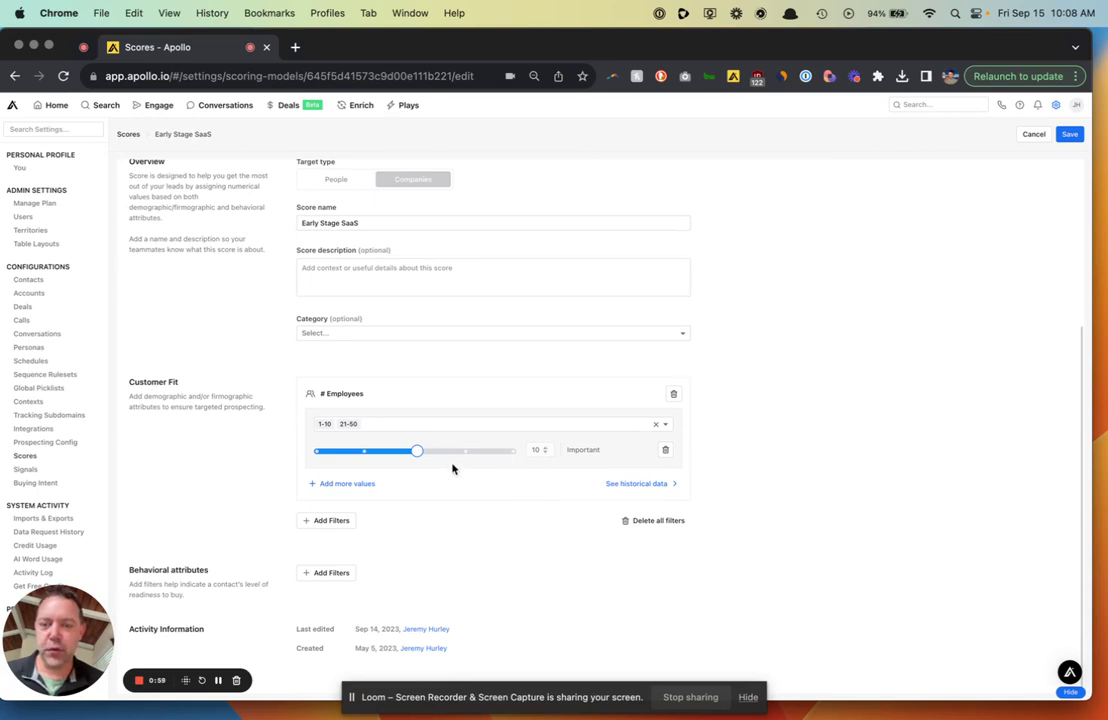
left_click(383, 427)
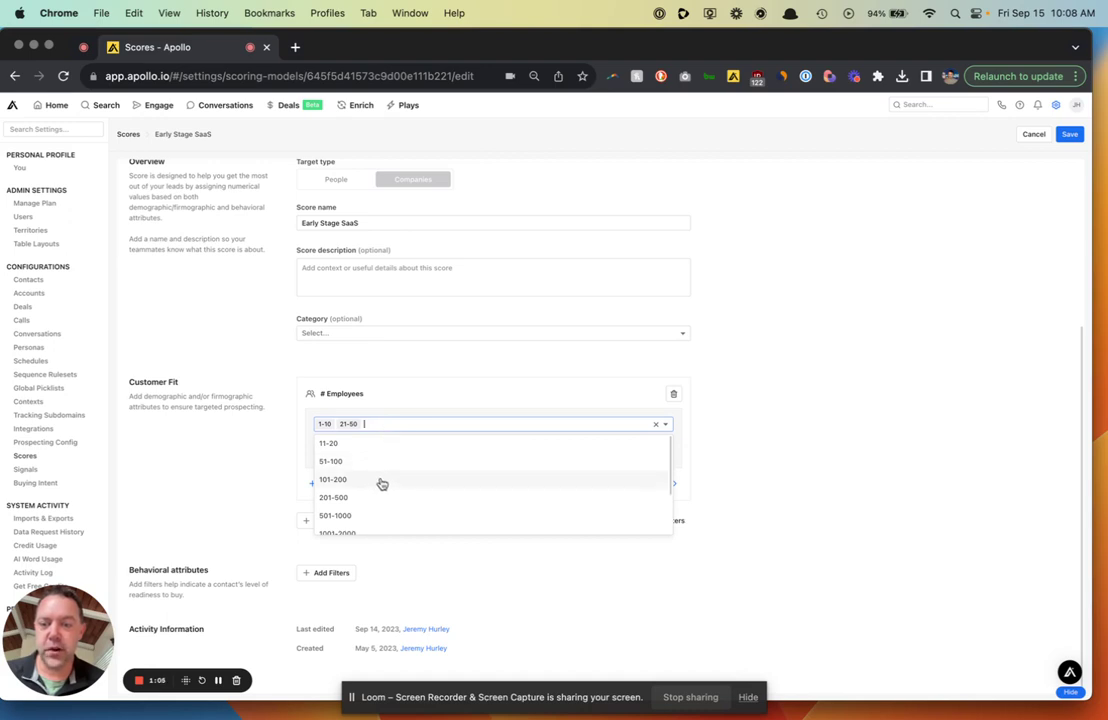
left_click(377, 465)
left_click(433, 424)
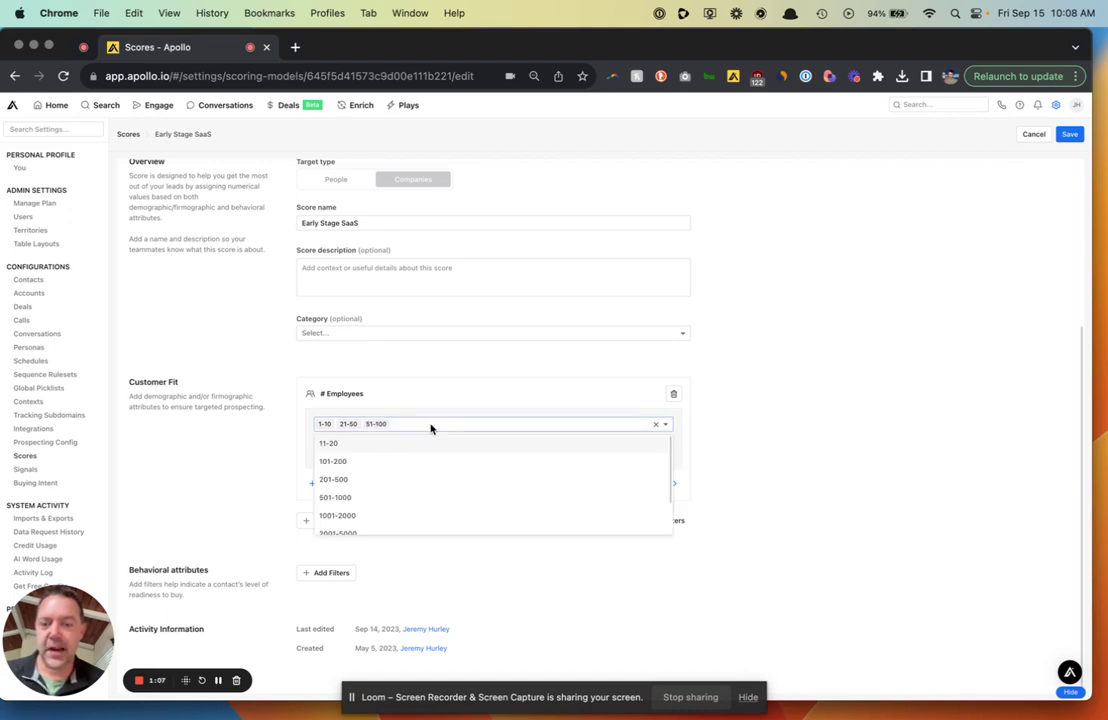
left_click(388, 461)
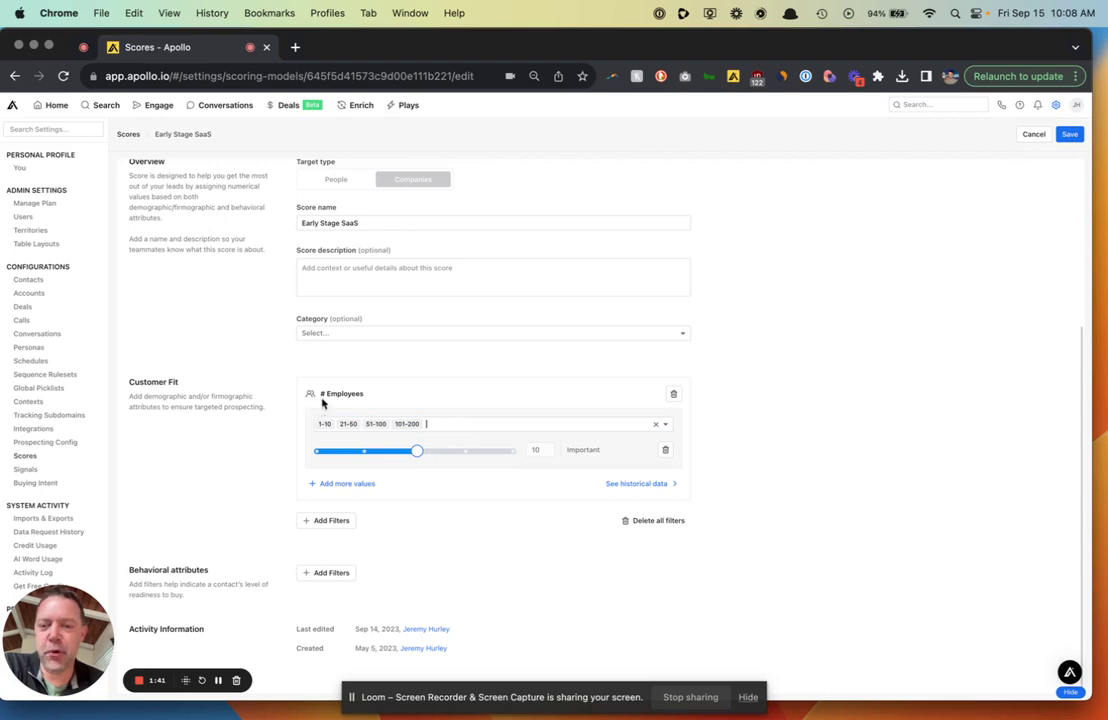
Step: Add a Last Funding Round Type filter to the Customer Fit criteria
left_click(332, 523)
scroll(433, 465, "down", 2)
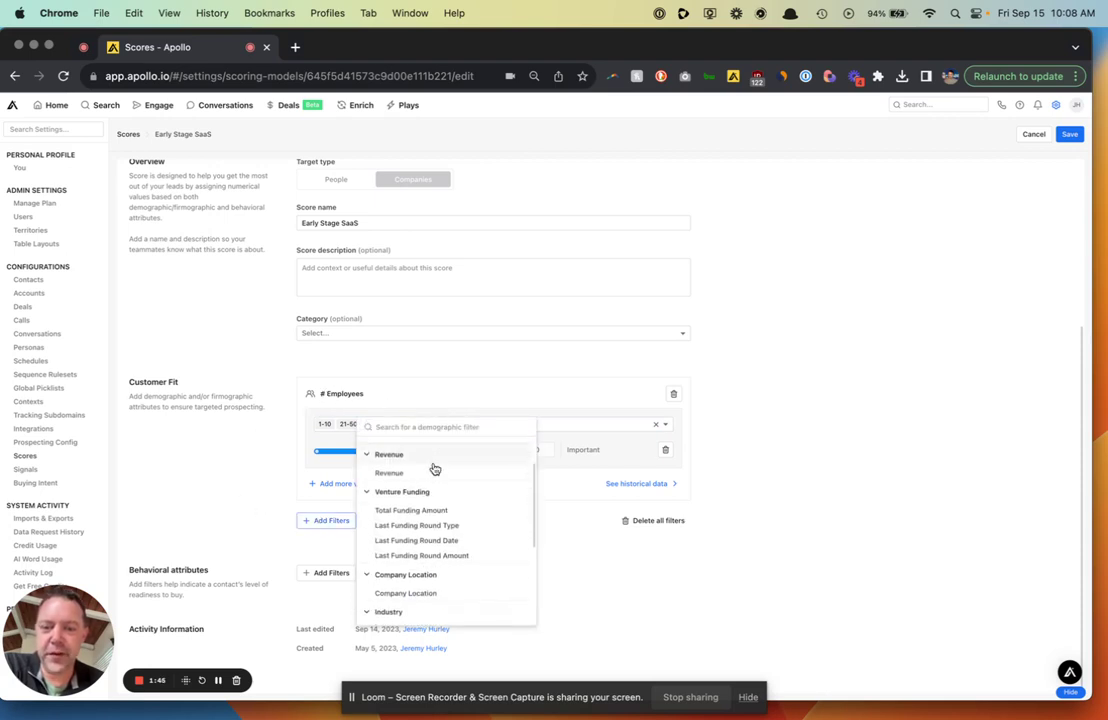
scroll(435, 469, "up", 2)
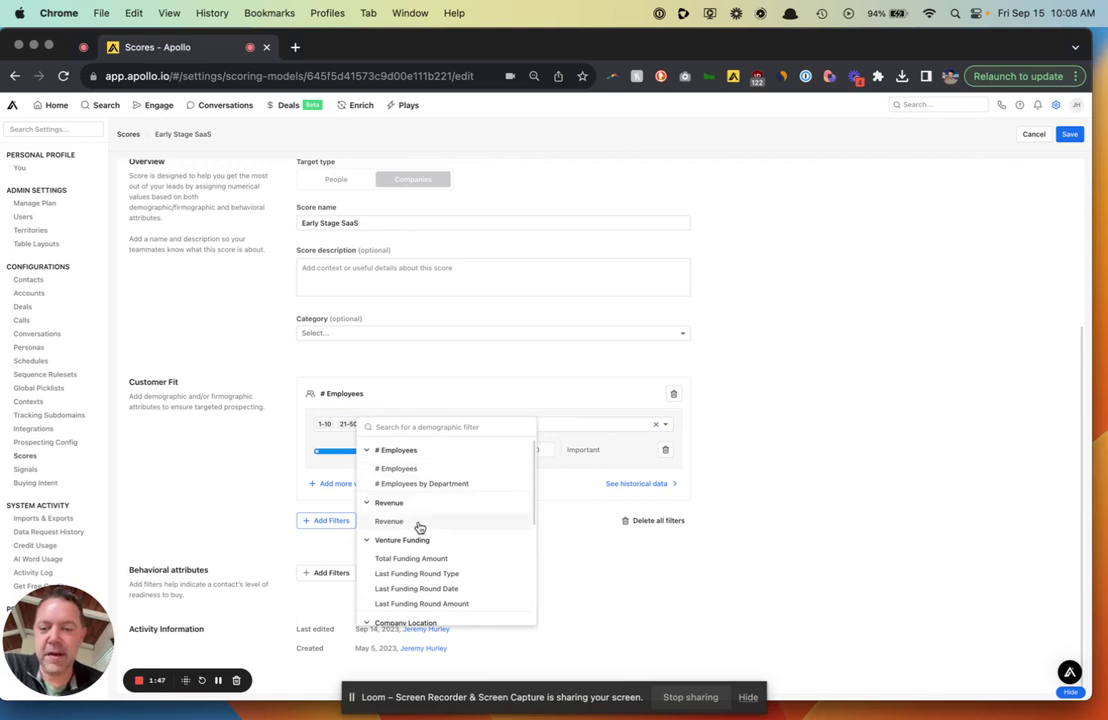
scroll(420, 528, "down", 2)
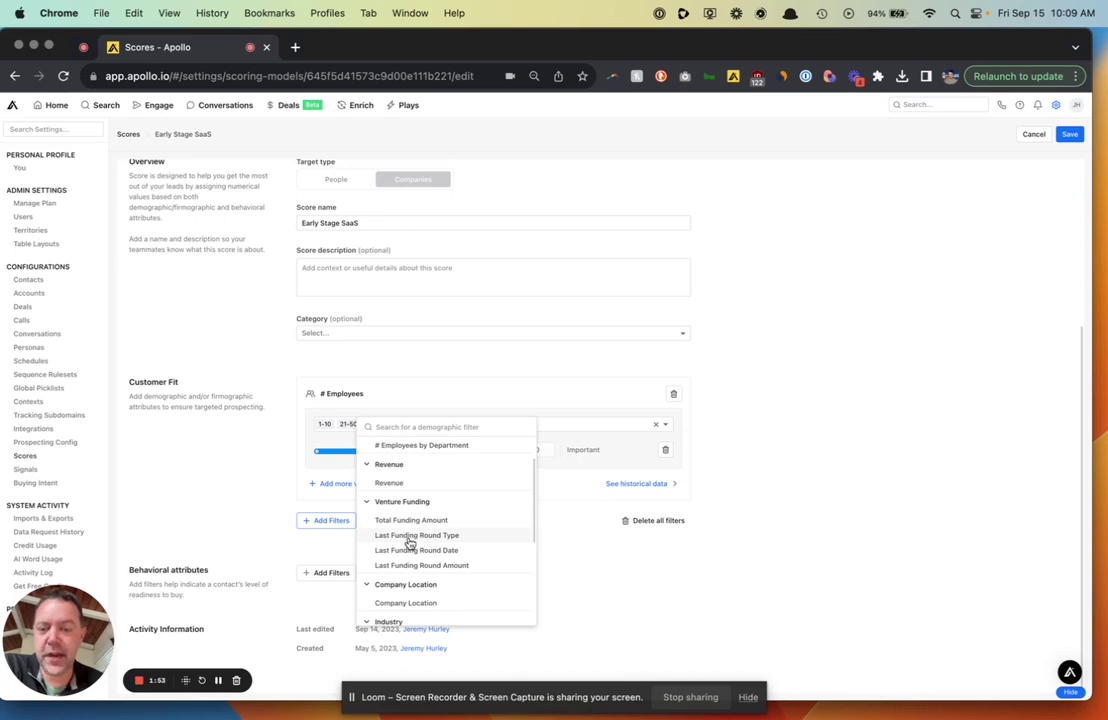
left_click(409, 536)
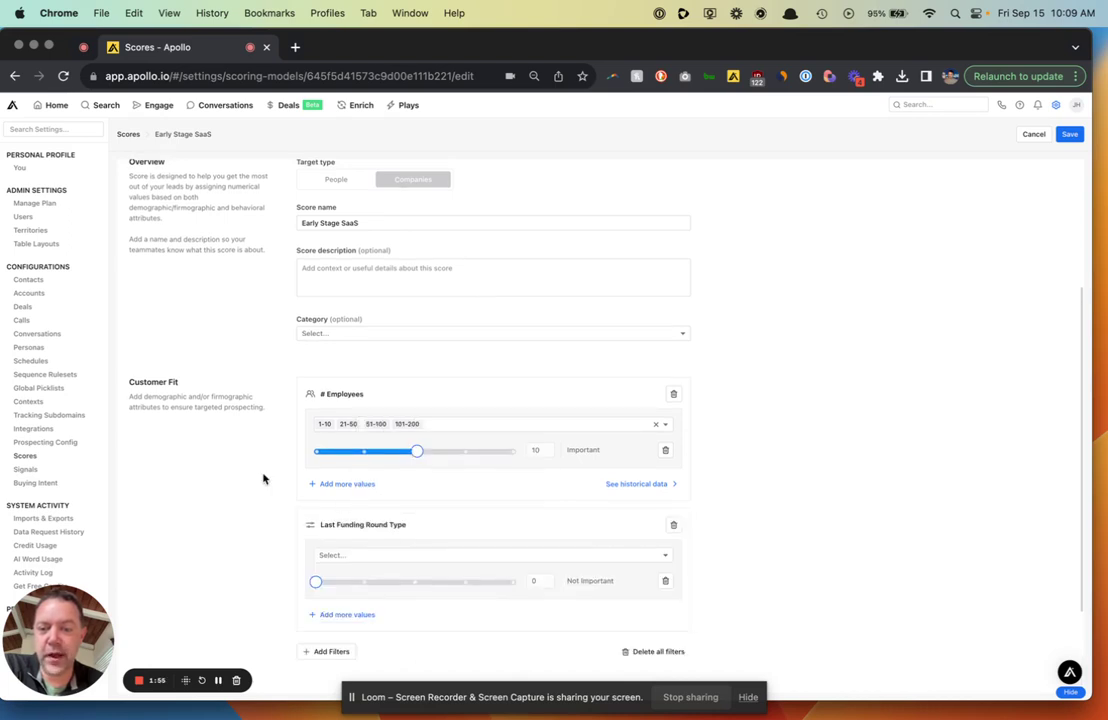
Step: Include Seed and Angel in the Last Funding Round Type filter and set its weight to 10 (Important)
scroll(263, 478, "down", 3)
left_click(432, 425)
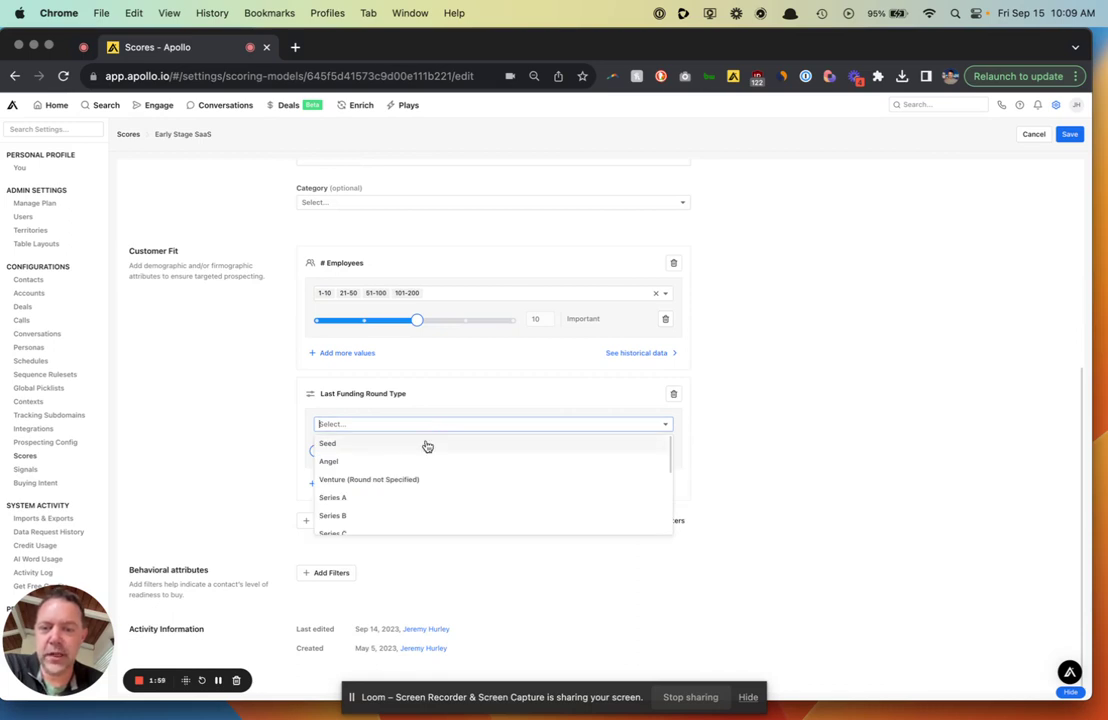
left_click(427, 446)
left_click(421, 427)
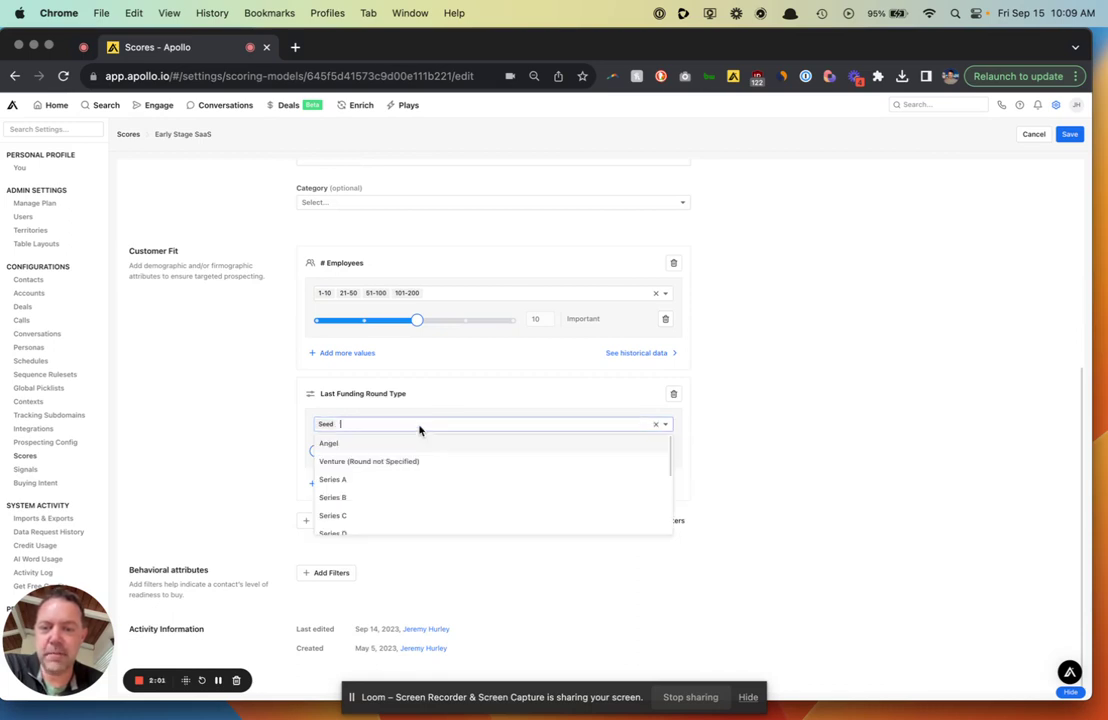
left_click(409, 448)
left_click(448, 423)
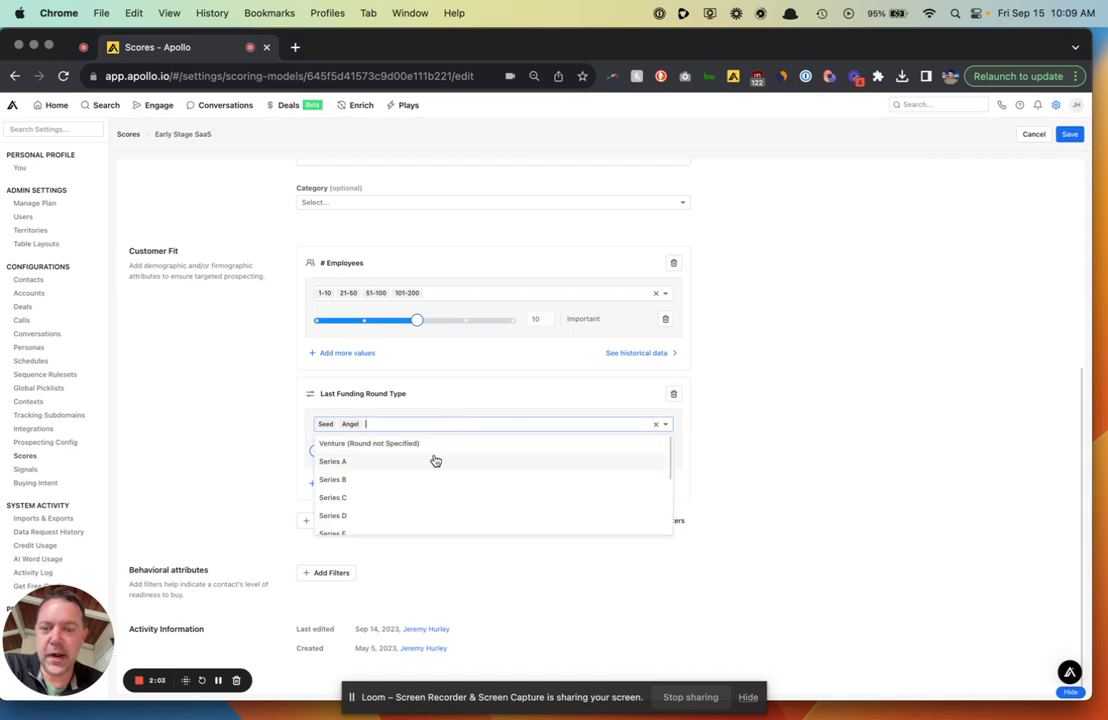
left_click(230, 423)
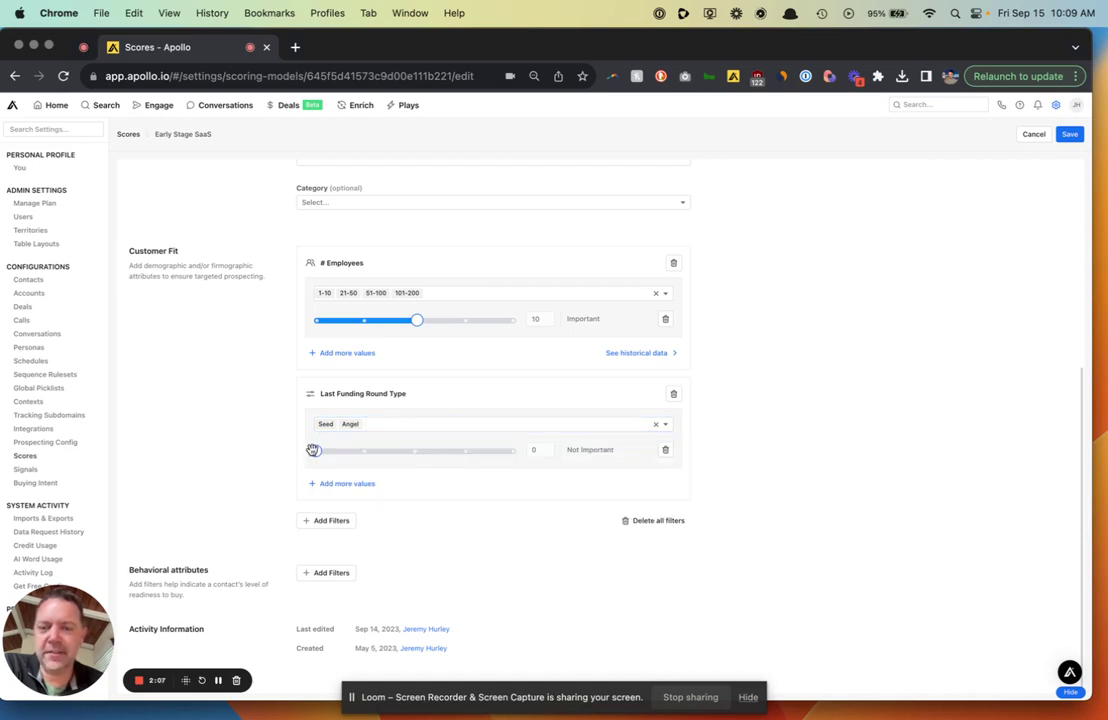
left_click_drag(313, 450, 416, 450)
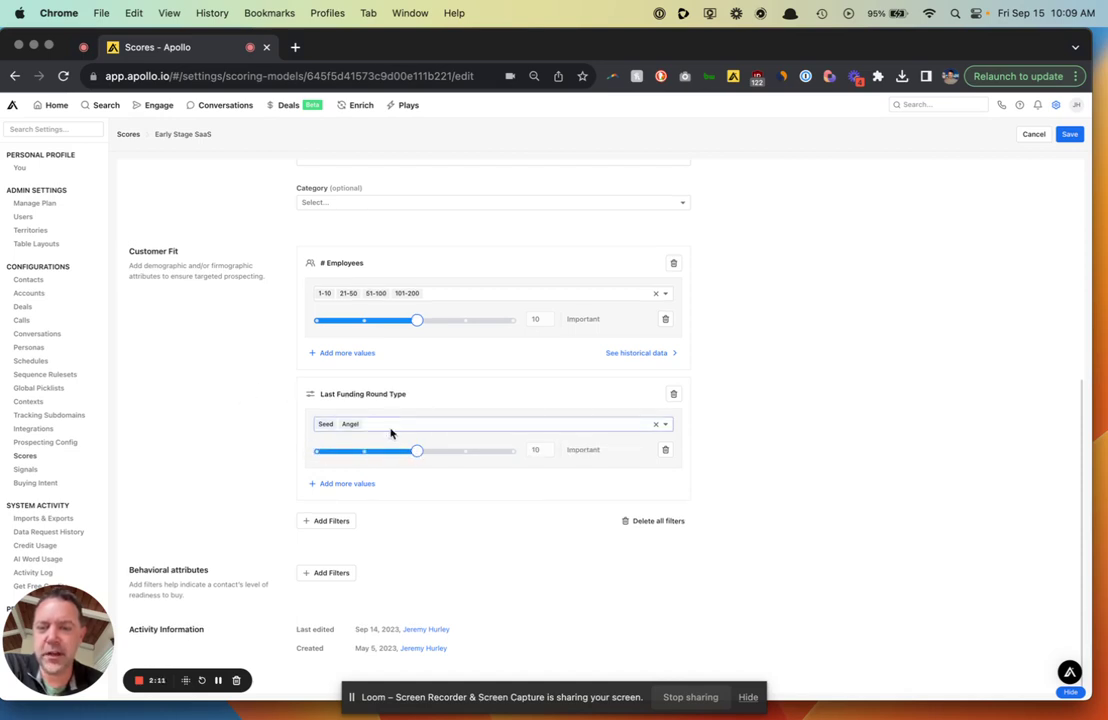
left_click(390, 426)
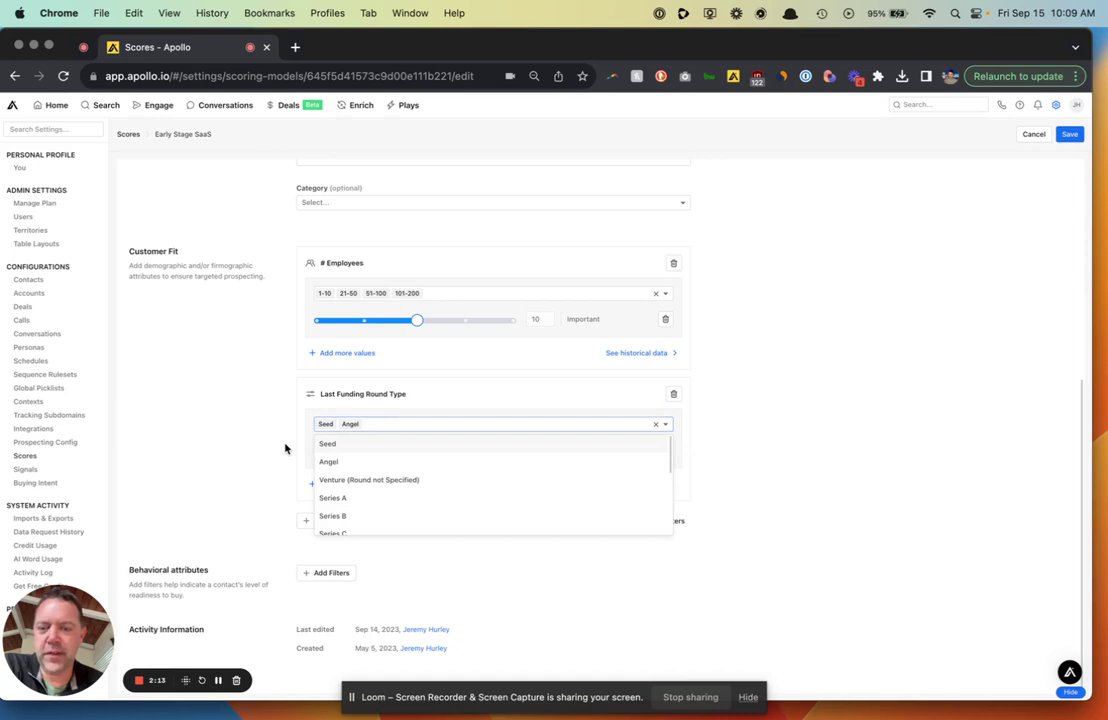
left_click(199, 383)
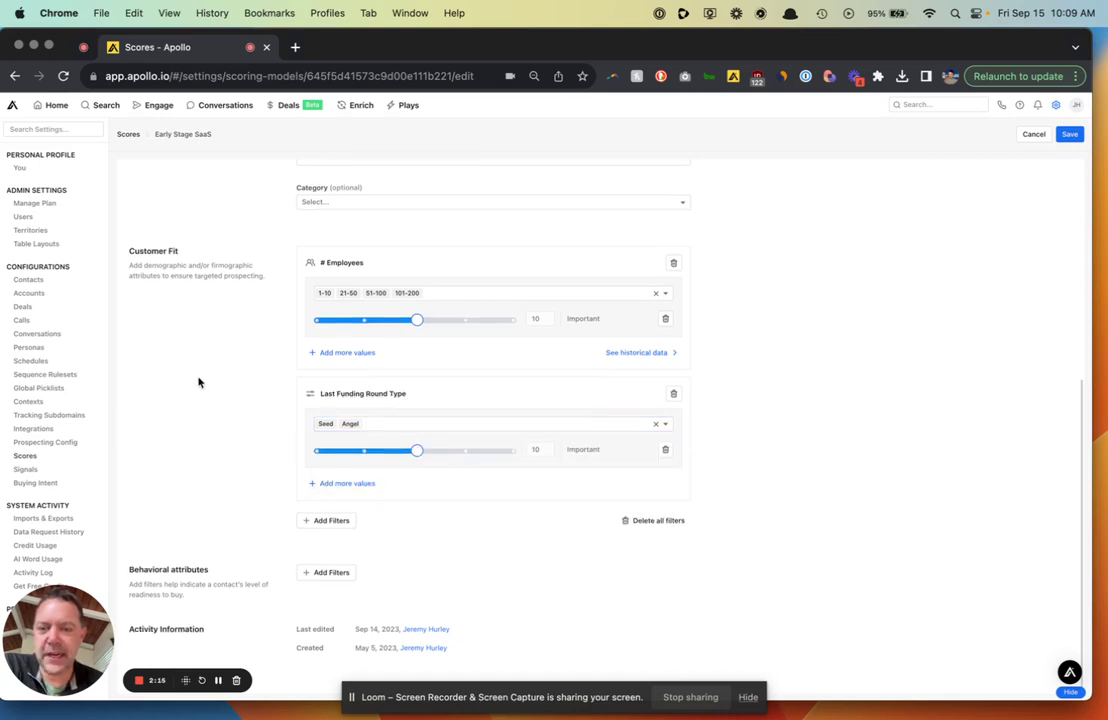
Step: Add a Keywords filter to the Customer Fit criteria
left_click(329, 520)
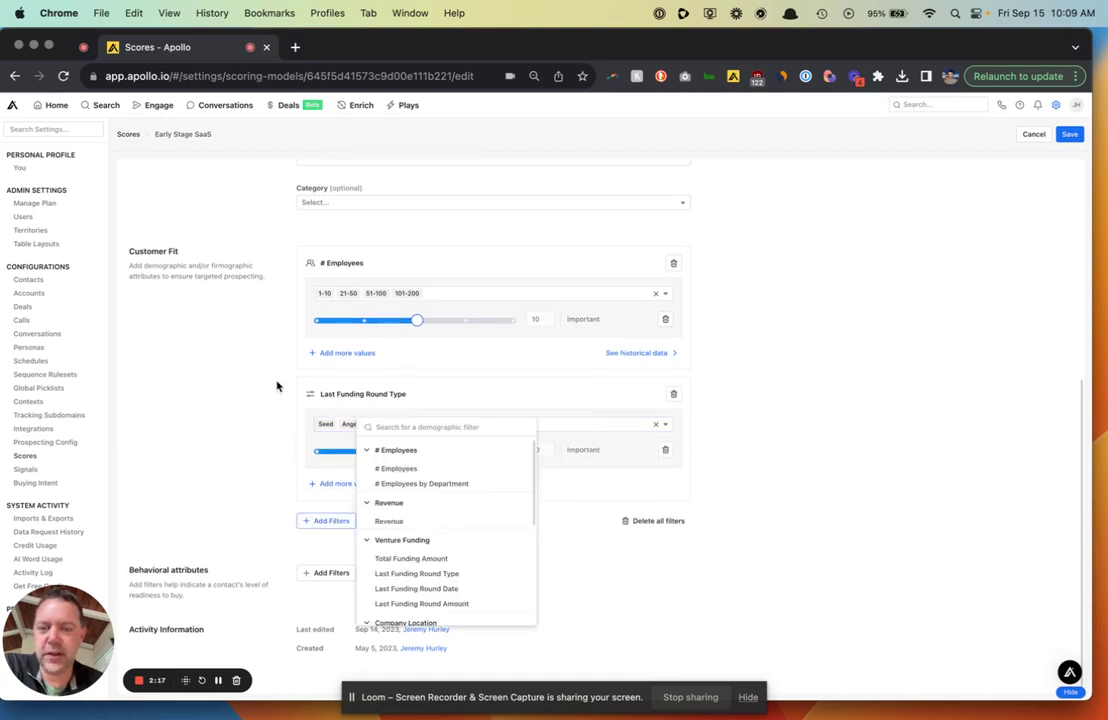
scroll(460, 554, "down", 3)
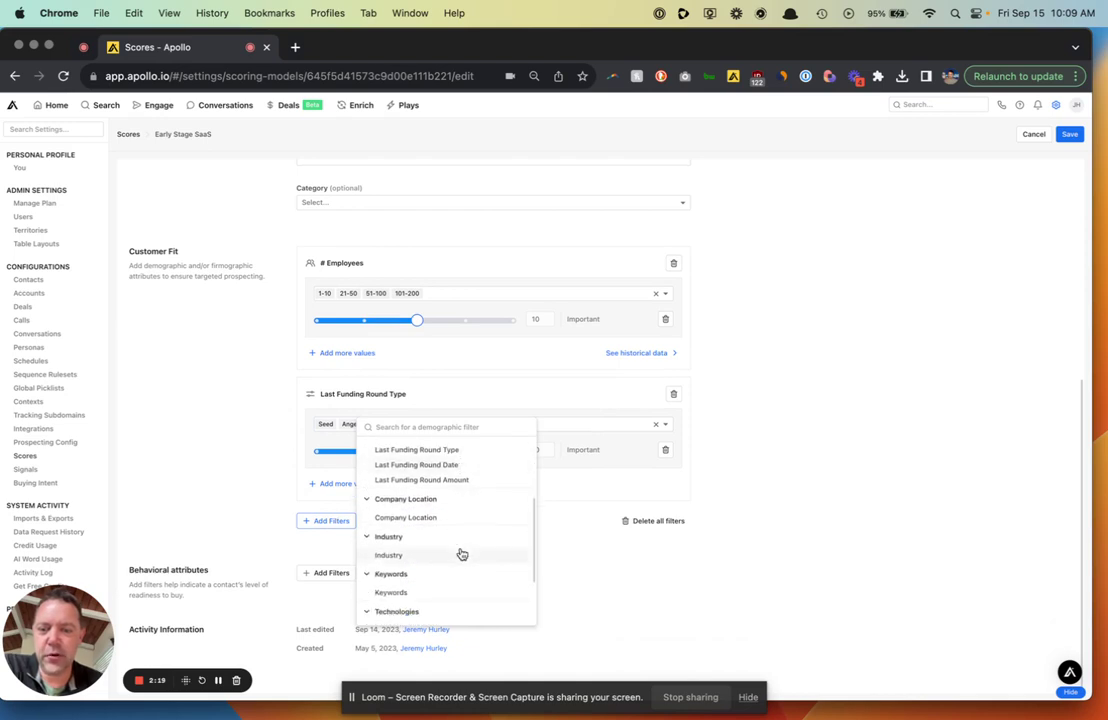
scroll(448, 525, "down", 1)
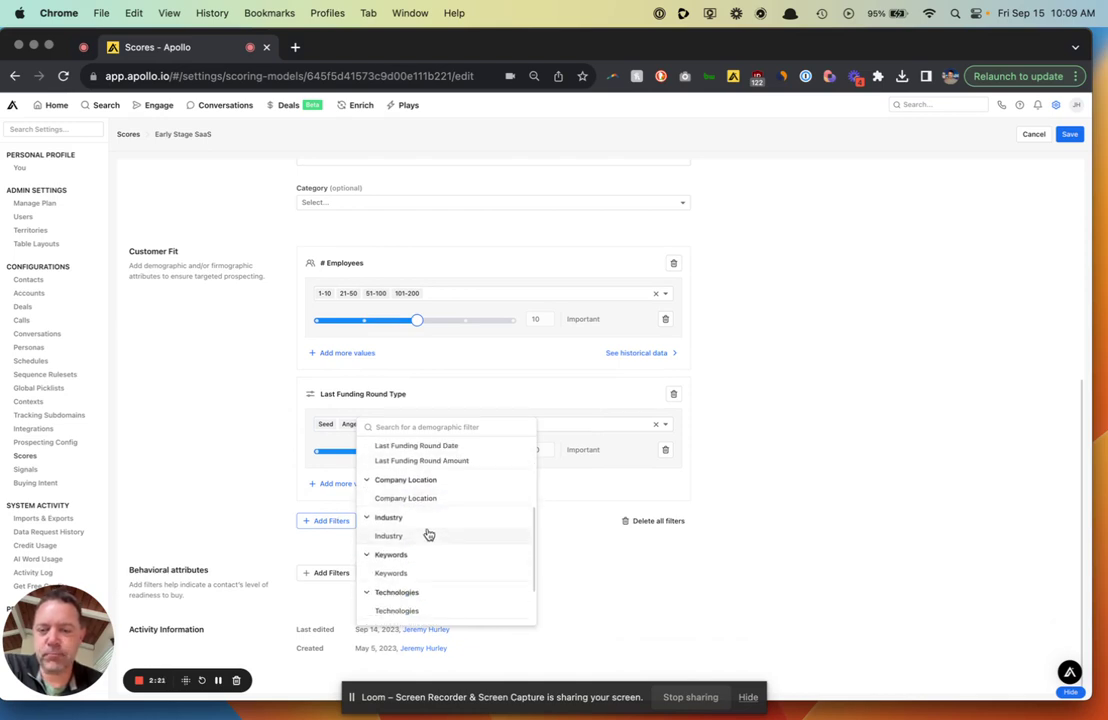
scroll(426, 532, "down", 3)
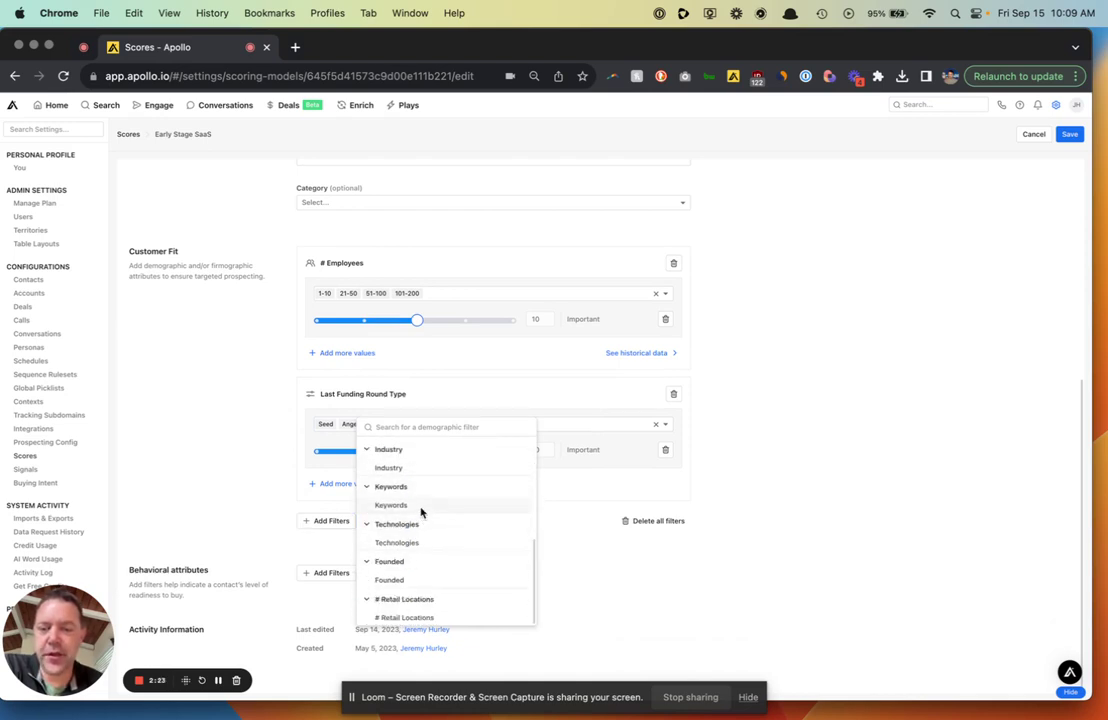
left_click(420, 505)
Step: Enter the keyword SaaS in the Keywords filter and set its weight to 19 (Very Important)
scroll(293, 480, "down", 2)
left_click(412, 470)
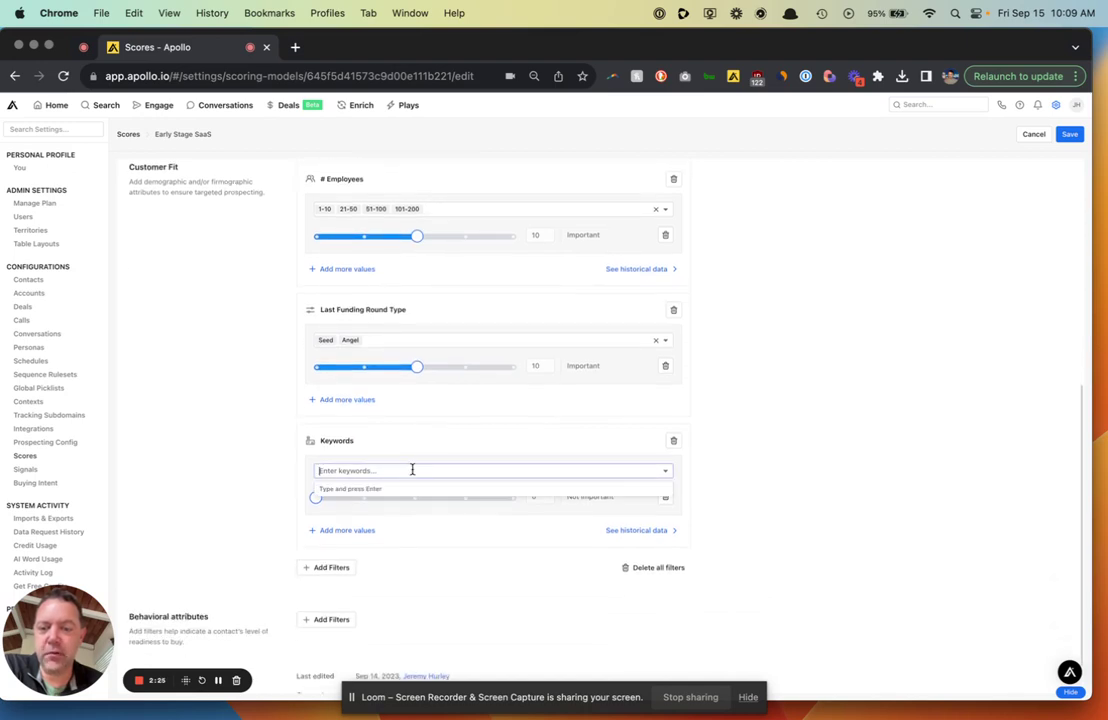
type("SaaS")
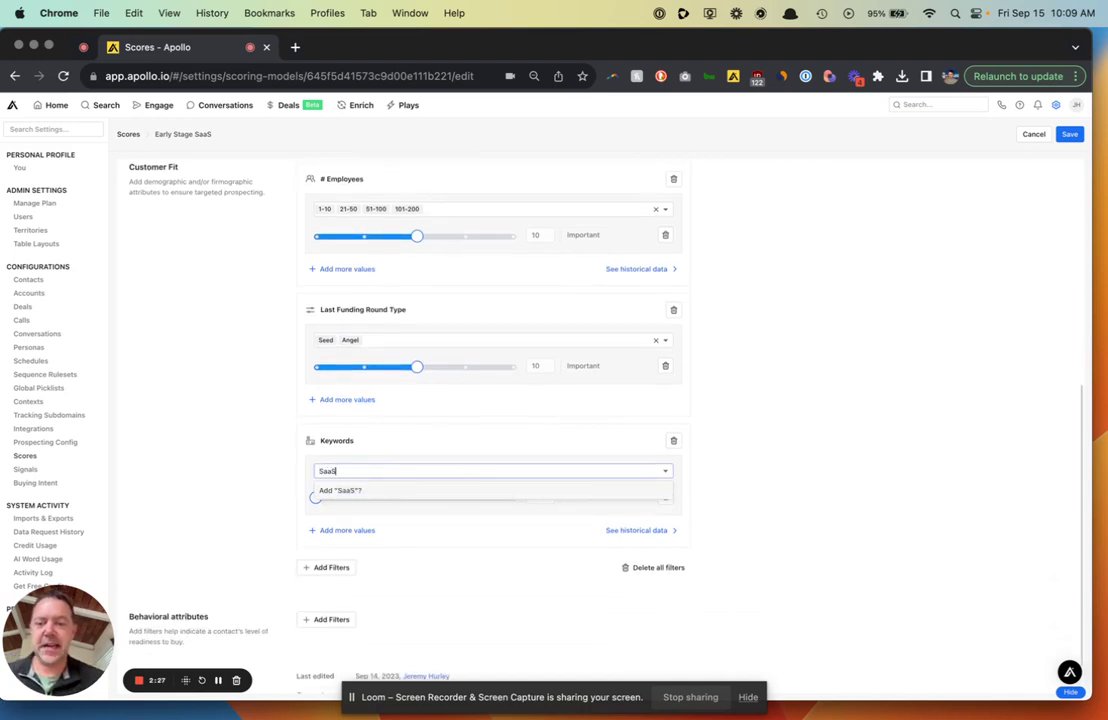
left_click(408, 490)
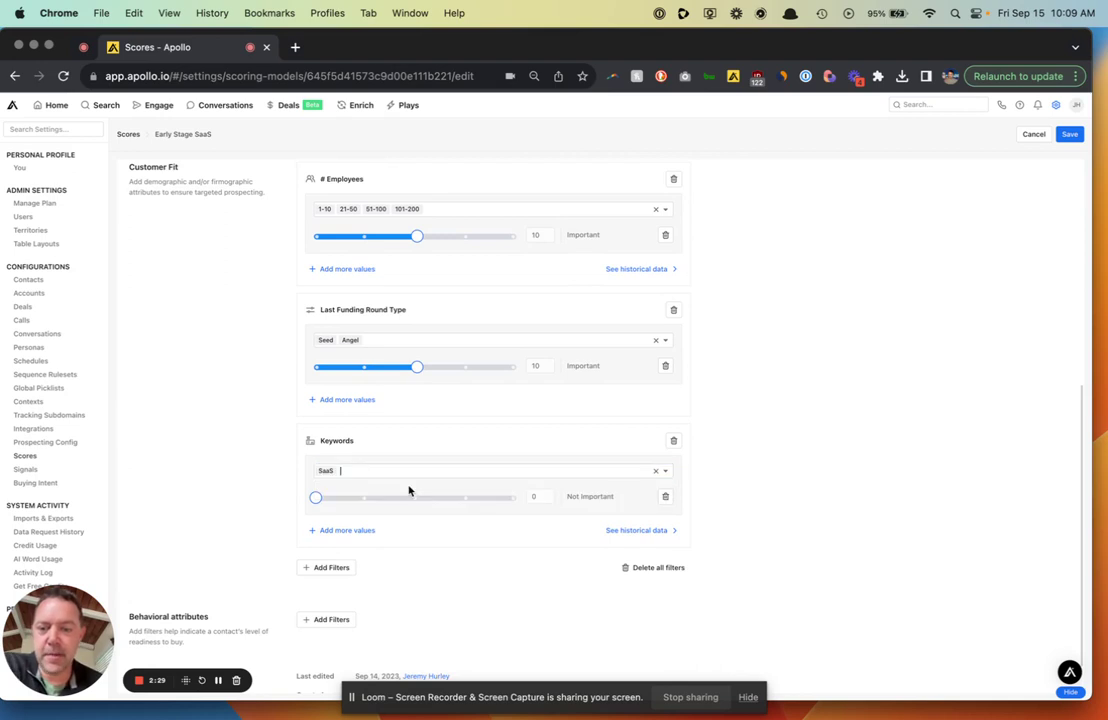
left_click_drag(316, 497, 513, 503)
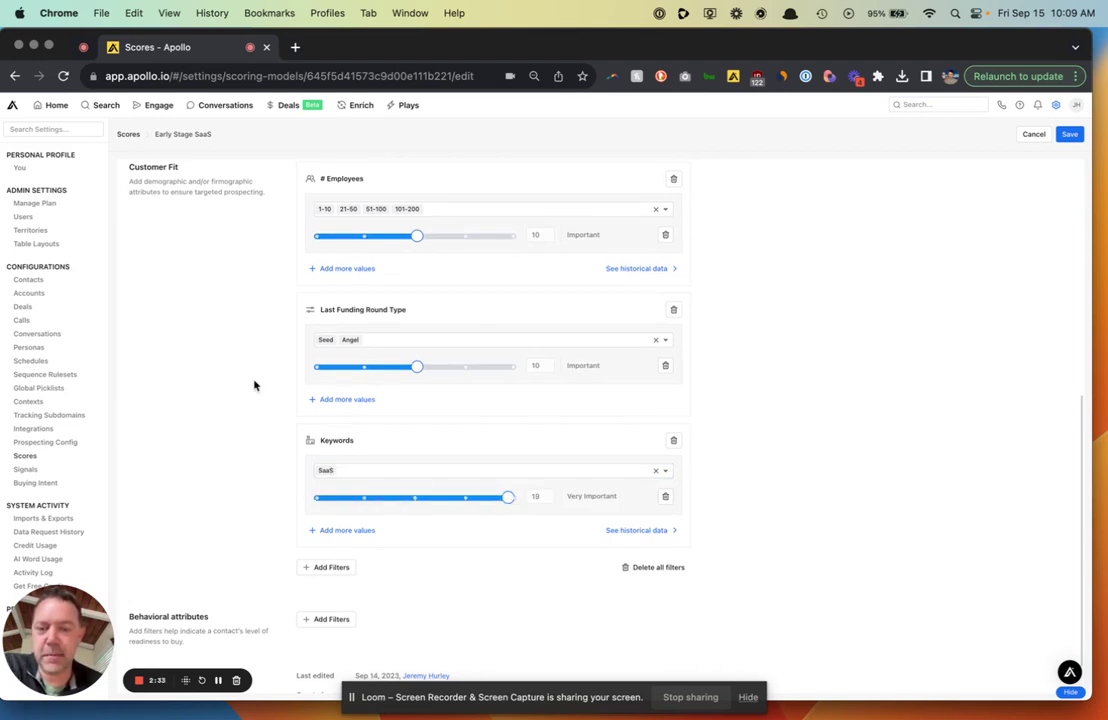
scroll(253, 385, "down", 1)
left_click(354, 489)
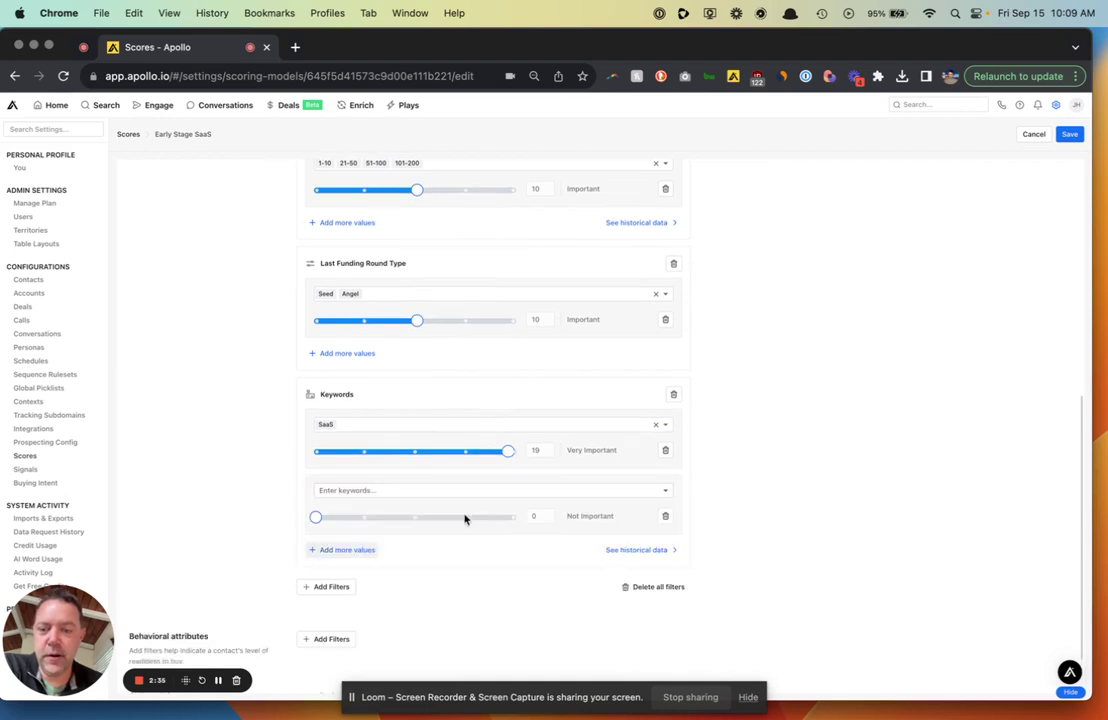
scroll(465, 515, "down", 3)
left_click(460, 423)
left_click(238, 434)
left_click(665, 450)
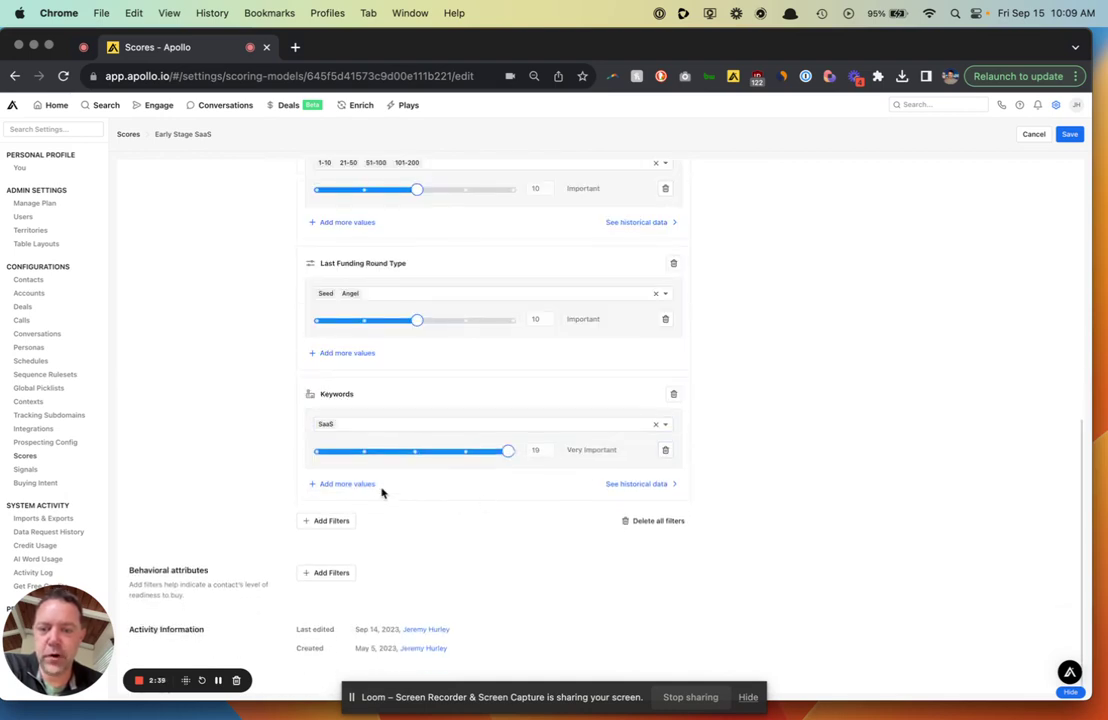
Step: Add a Technologies filter to the Customer Fit criteria
left_click(340, 520)
scroll(455, 520, "down", 5)
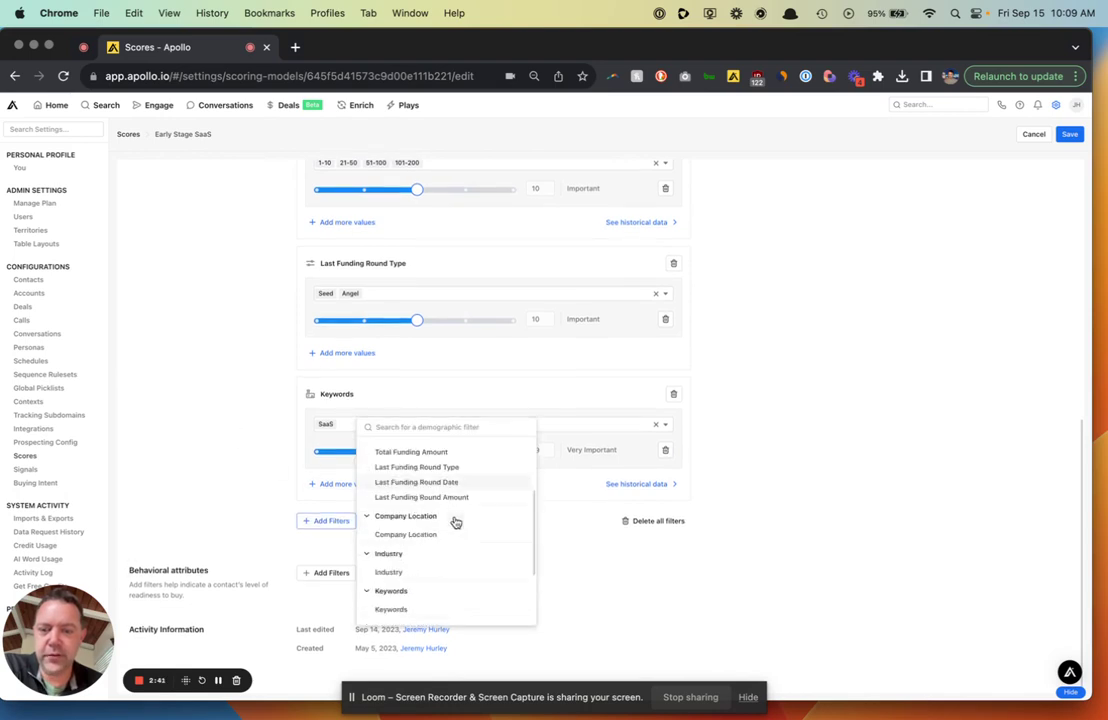
scroll(455, 521, "down", 1)
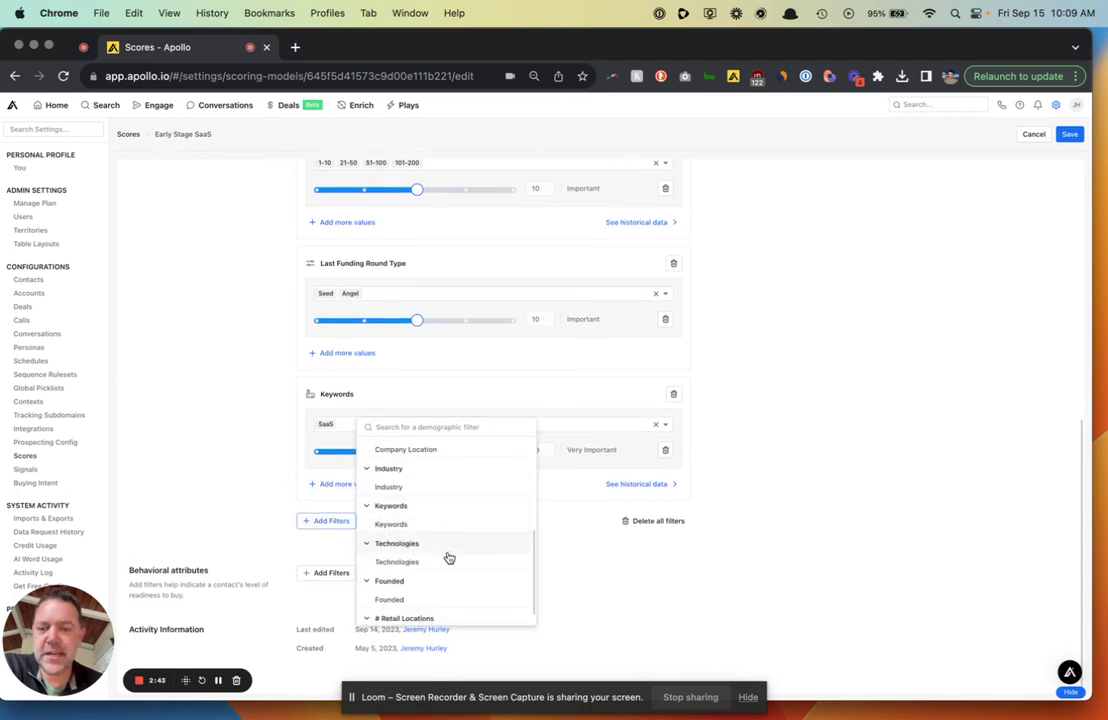
left_click(445, 562)
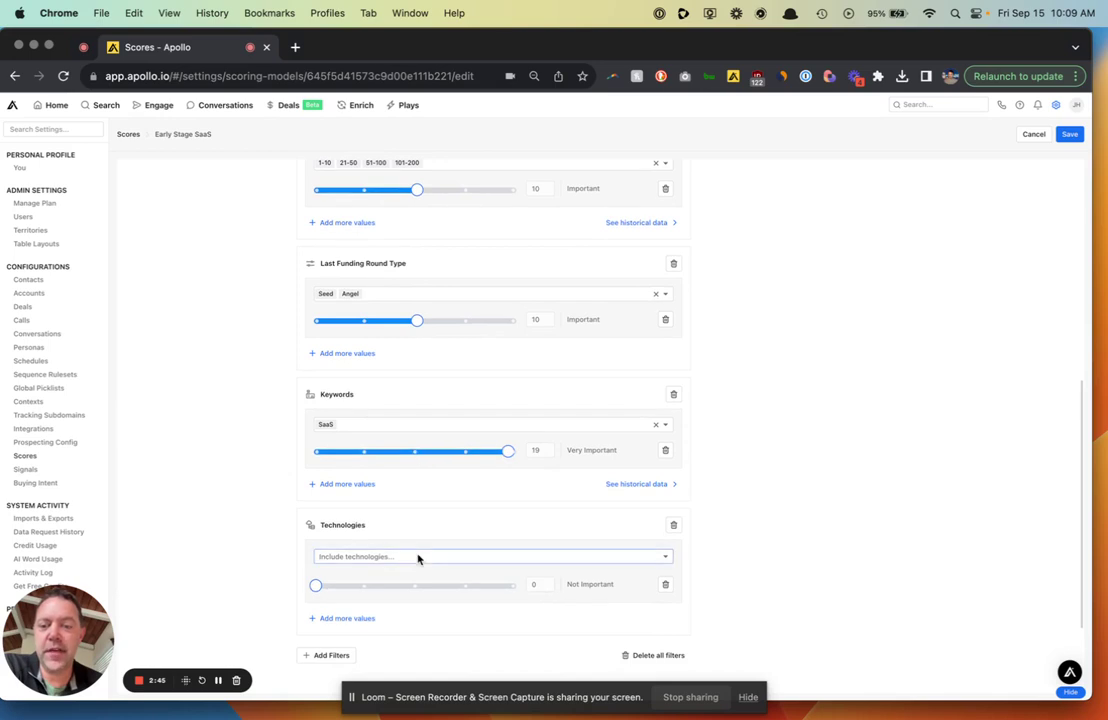
Step: Include Hubspot in the Technologies filter and set its weight to 10 (Important)
scroll(241, 456, "down", 1)
scroll(241, 456, "down", 3)
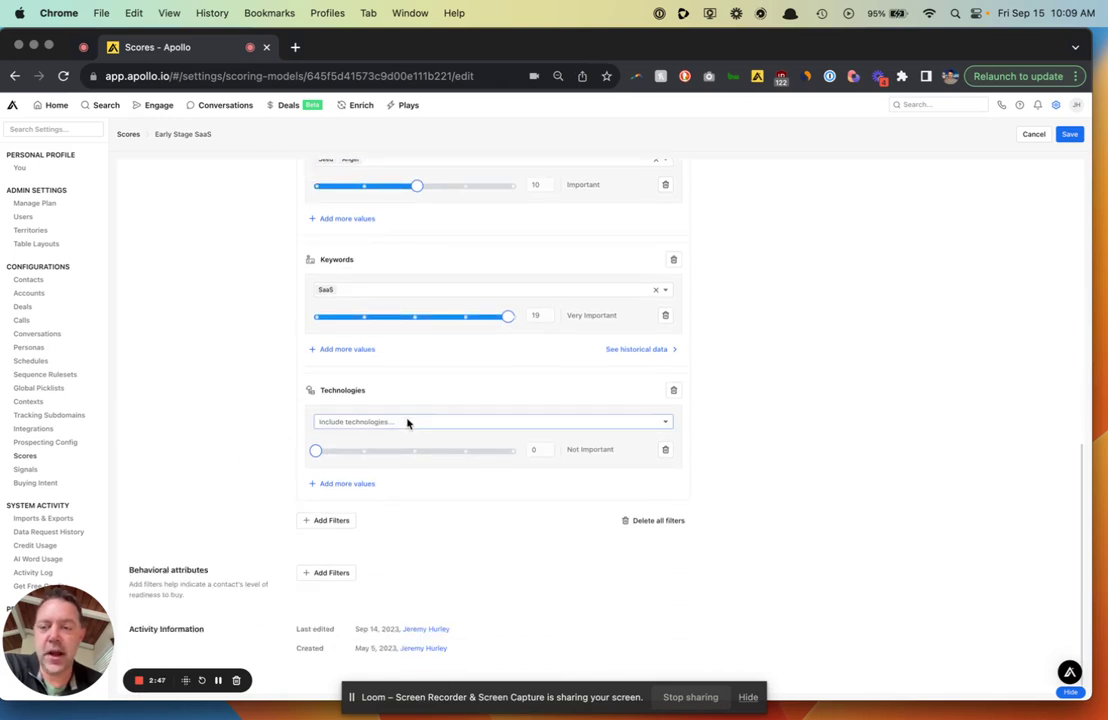
left_click(407, 422)
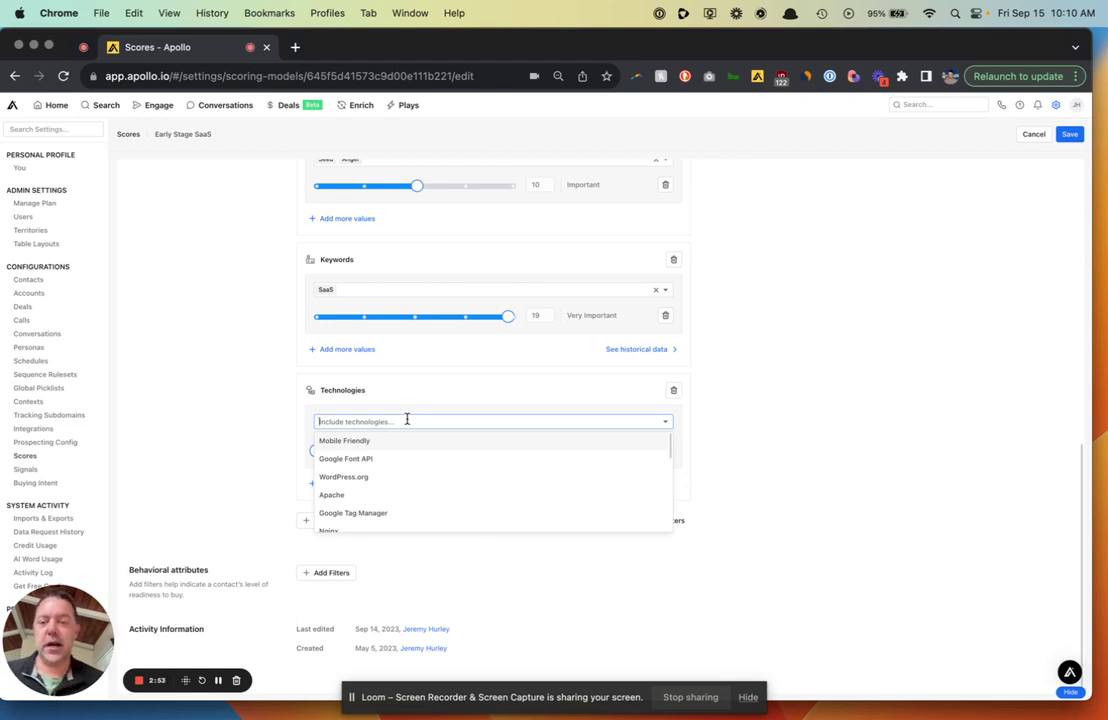
type("Hub")
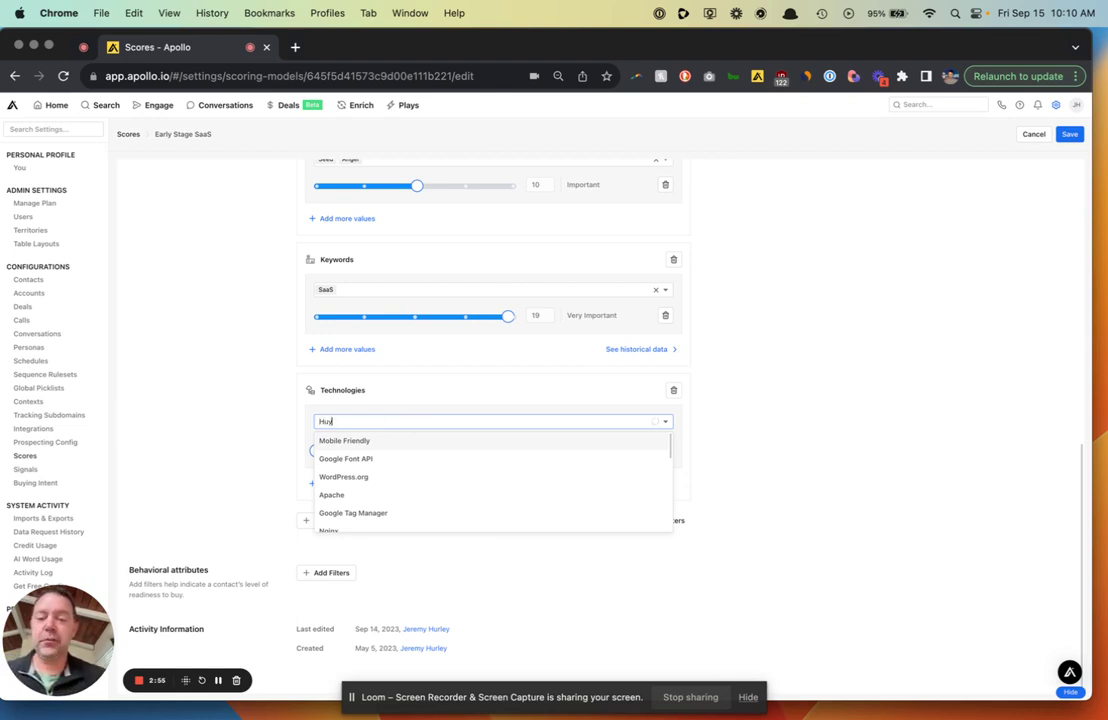
type("p")
type("pot")
left_click(406, 443)
left_click_drag(313, 450, 410, 460)
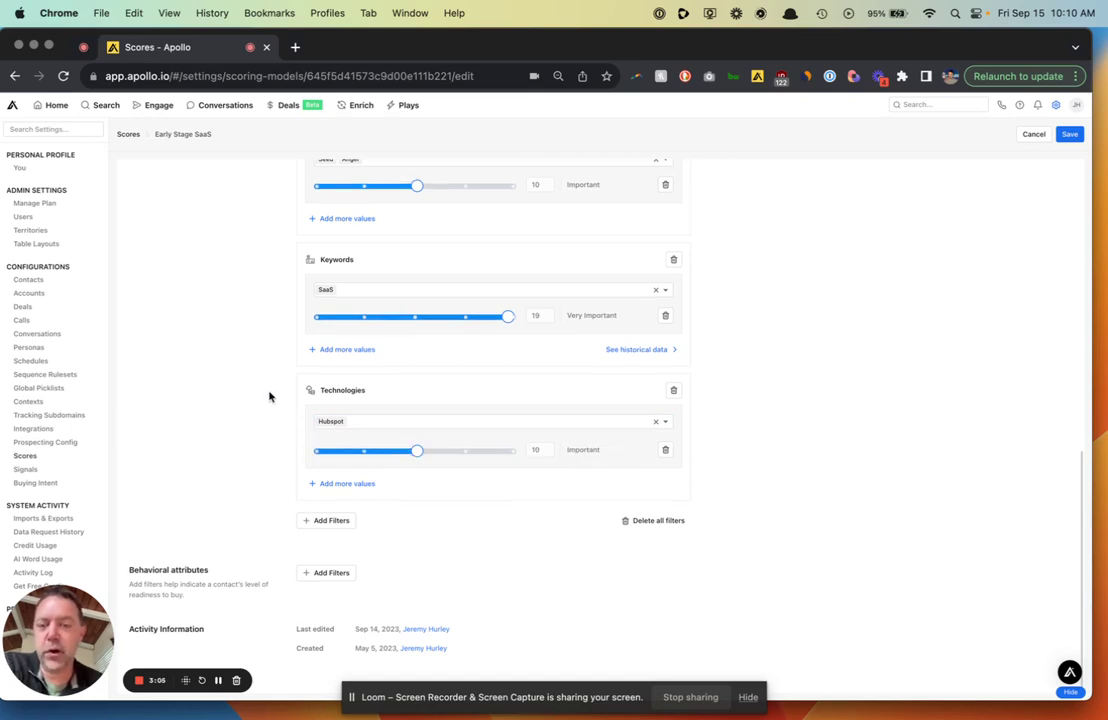
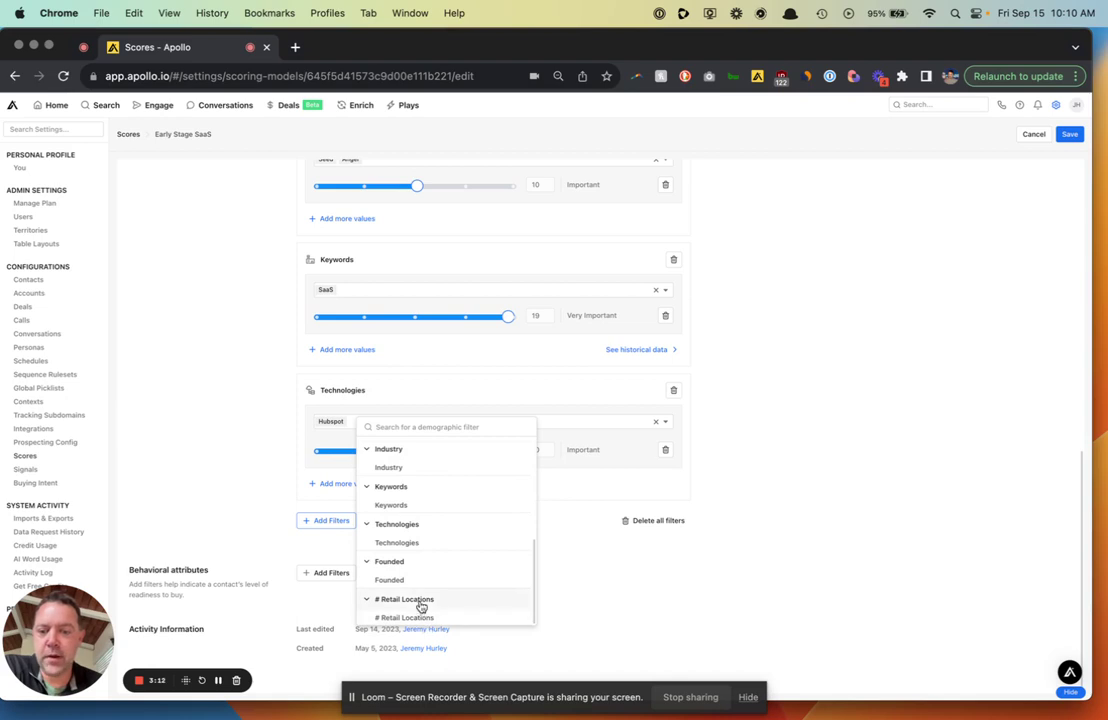
Step: Add a High Buying Intent filter to the Behavioral attributes
left_click(213, 461)
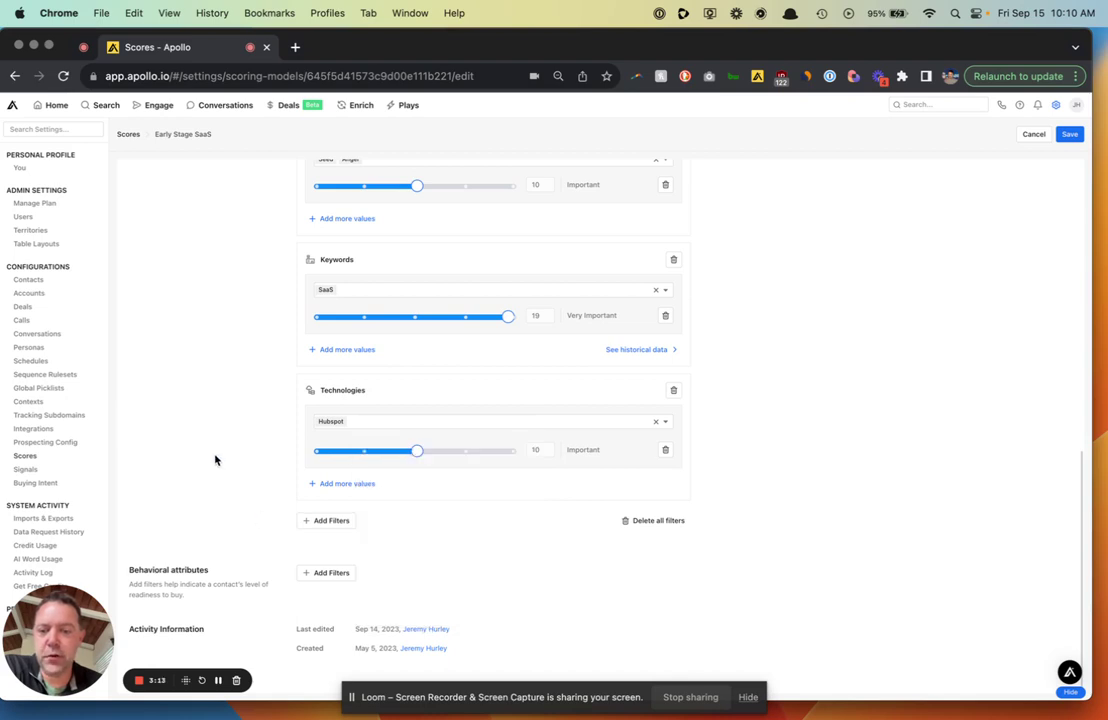
left_click(310, 576)
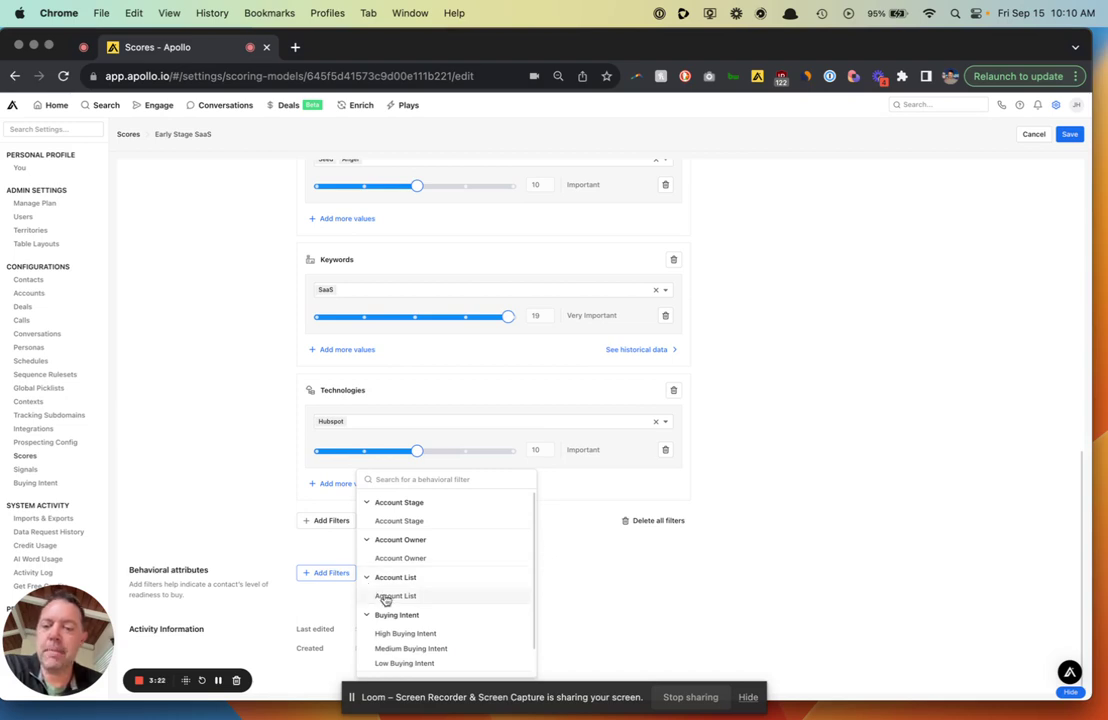
scroll(385, 600, "down", 3)
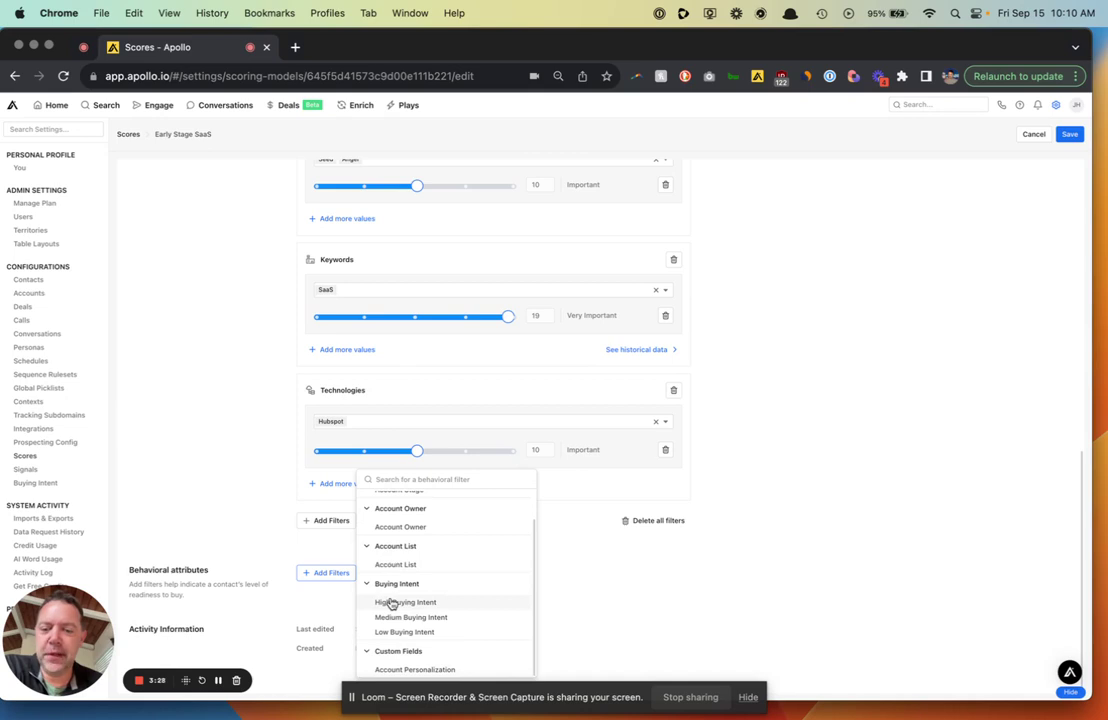
left_click(392, 603)
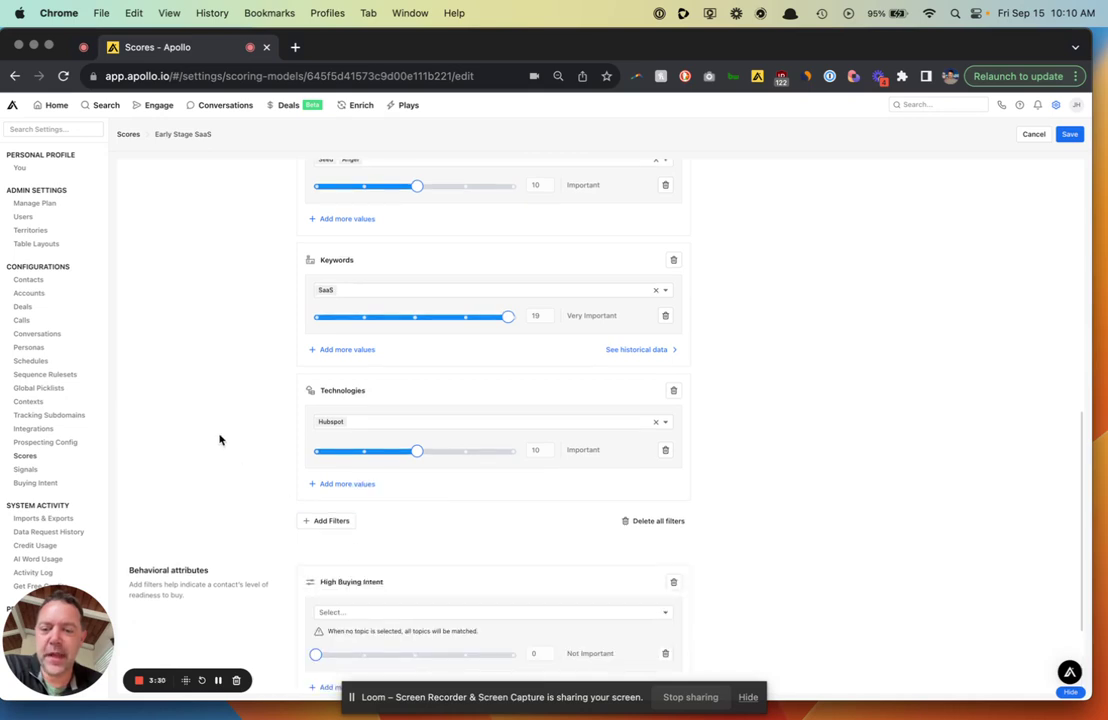
Step: Select Sales Consulting Providers, Marketing Automation Consulting Providers and Account-Based Marketing Consulting Providers as topics of the High Buying Intent filter
scroll(220, 438, "down", 3)
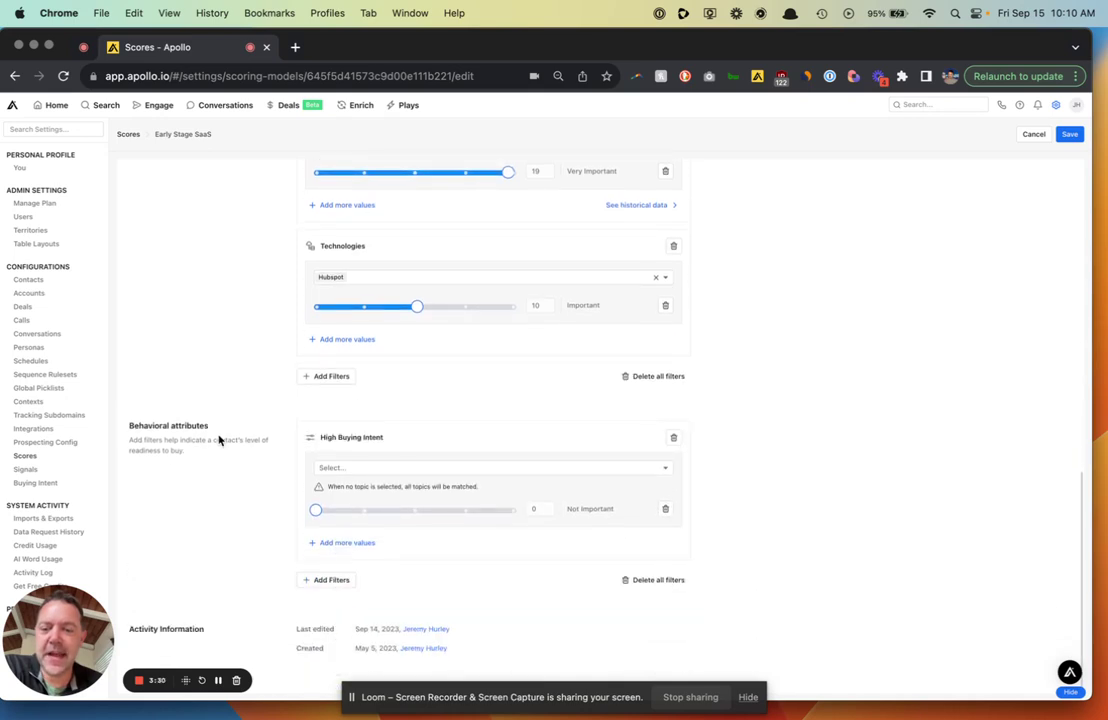
left_click(457, 467)
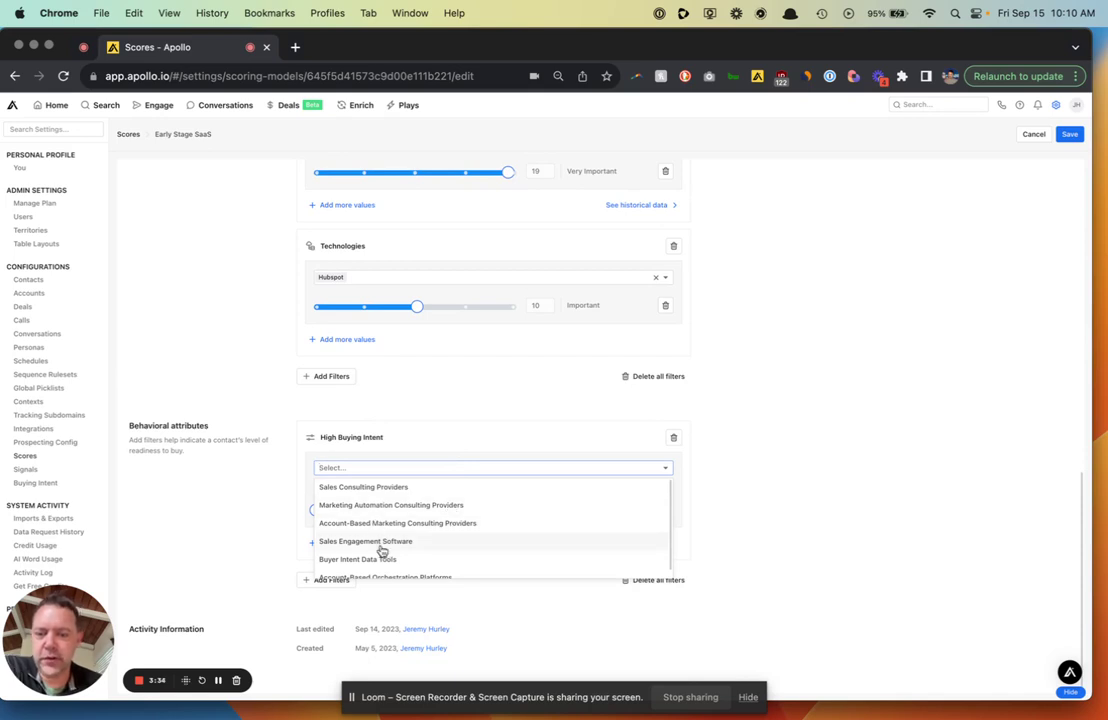
scroll(388, 550, "down", 1)
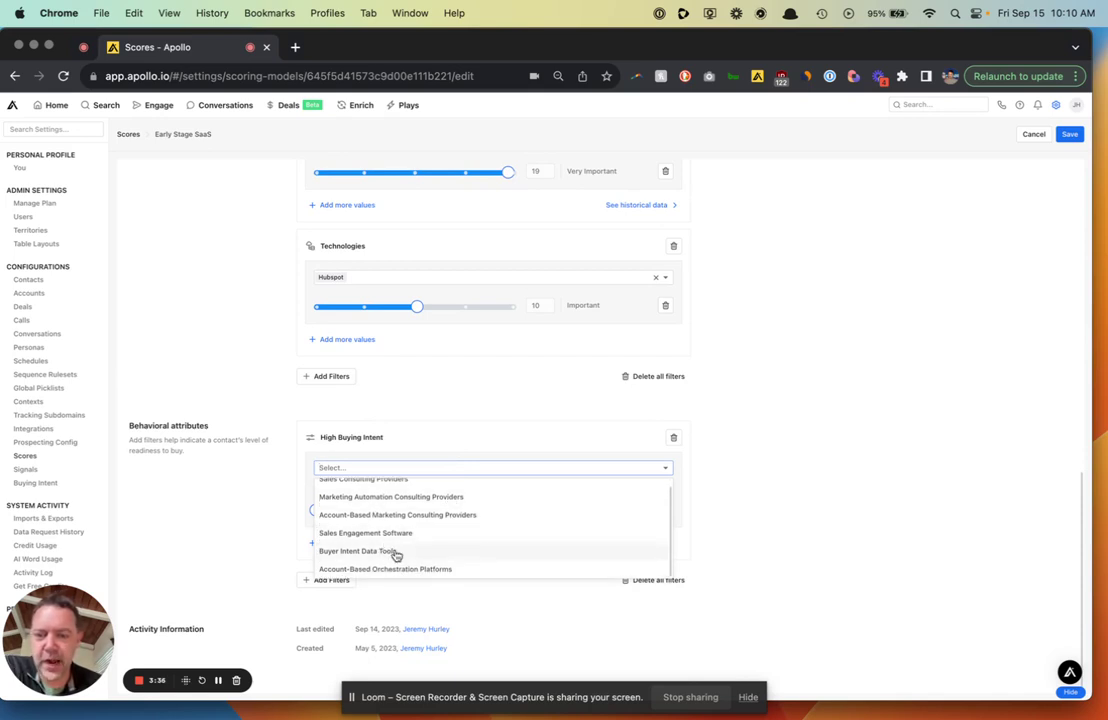
scroll(390, 533, "up", 1)
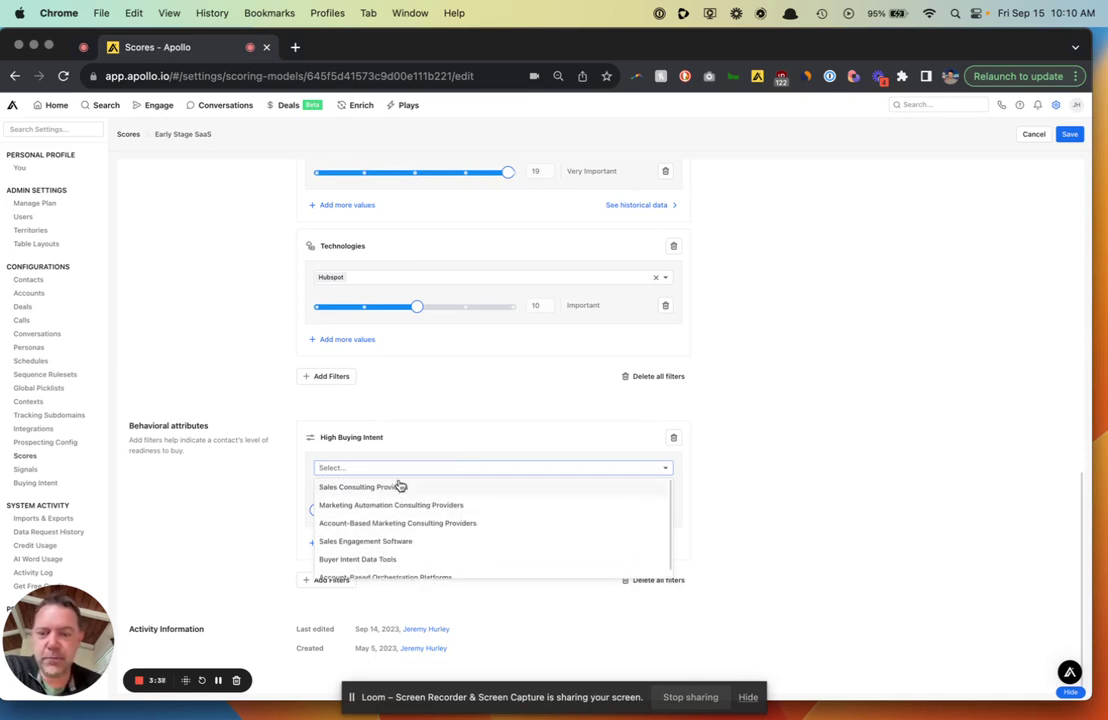
left_click(400, 487)
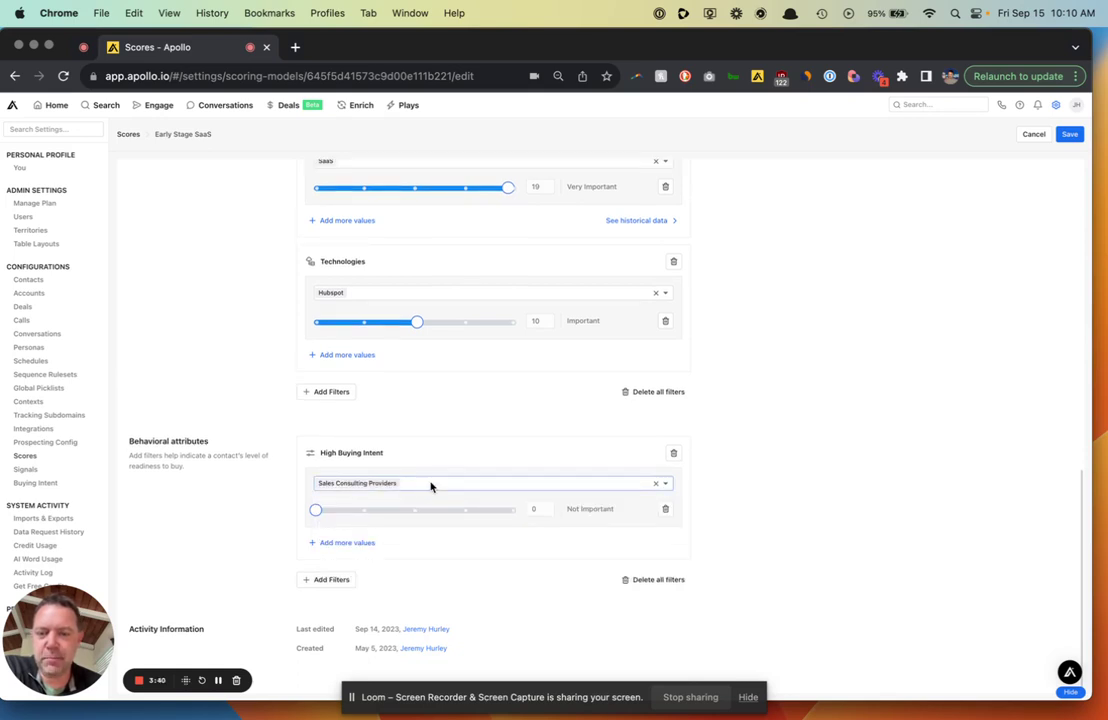
left_click(433, 487)
left_click(432, 503)
left_click(531, 486)
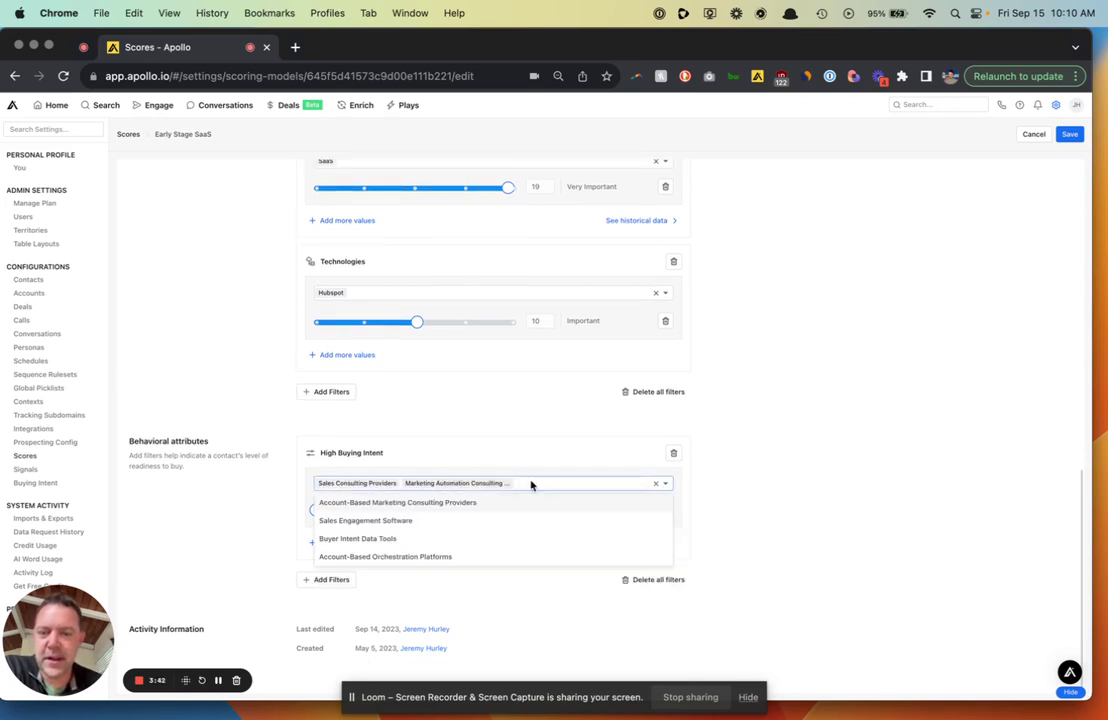
left_click(519, 506)
Step: Add Sales Engagement Software, Buyer Intent Data Tools and Account-Based Orchestration Platforms to High Buying Intent and set its weight to 20 (Very Important)
left_click(559, 480)
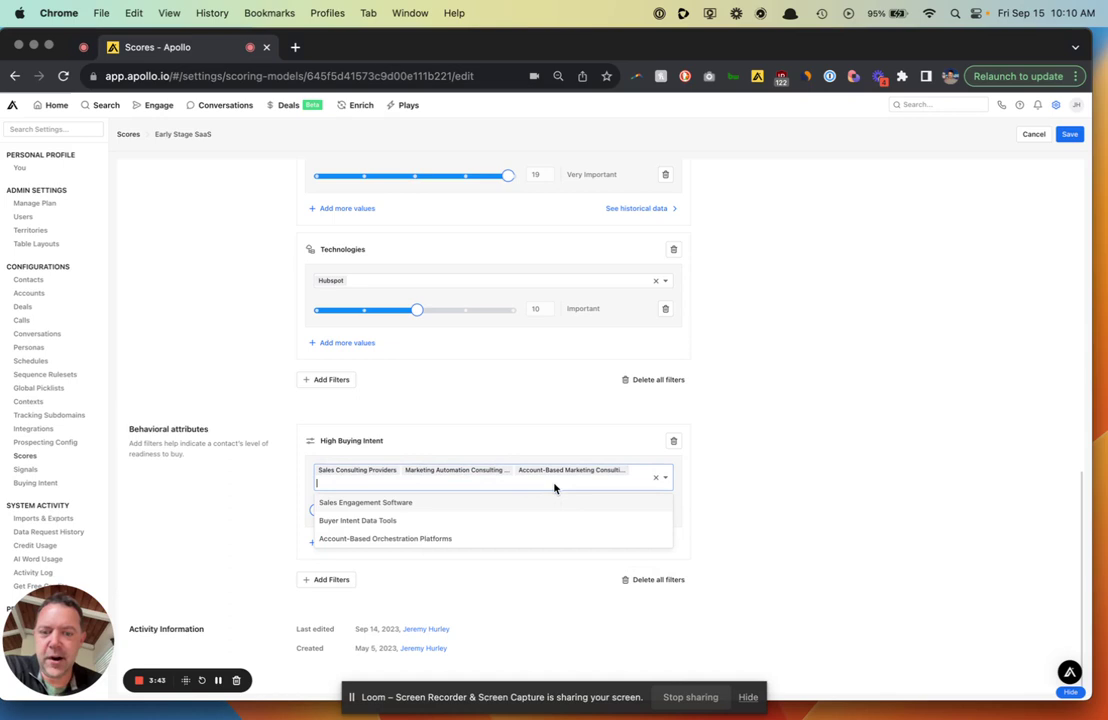
left_click(423, 503)
left_click(463, 488)
left_click(452, 503)
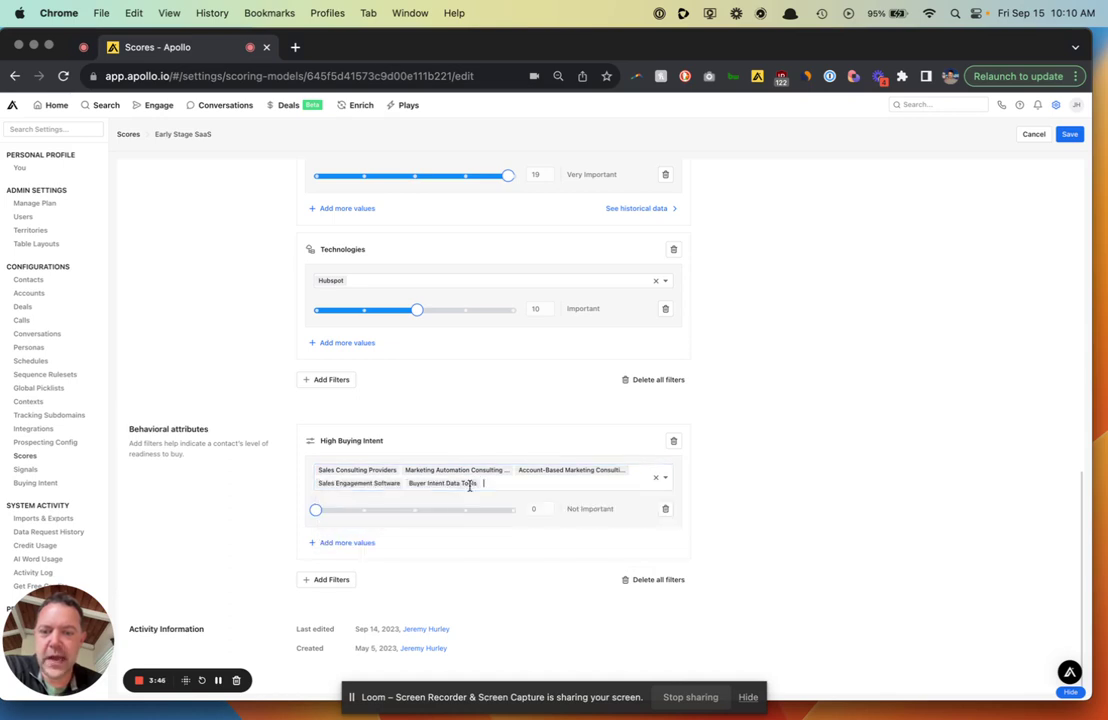
left_click(490, 487)
left_click(477, 508)
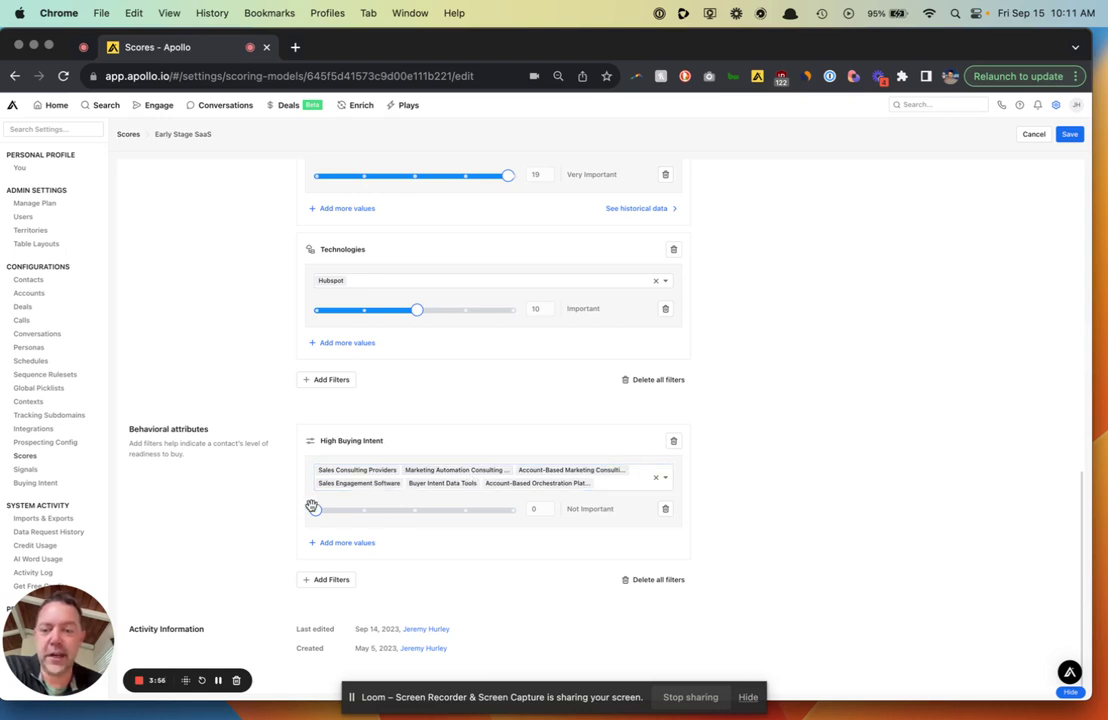
left_click_drag(313, 508, 538, 510)
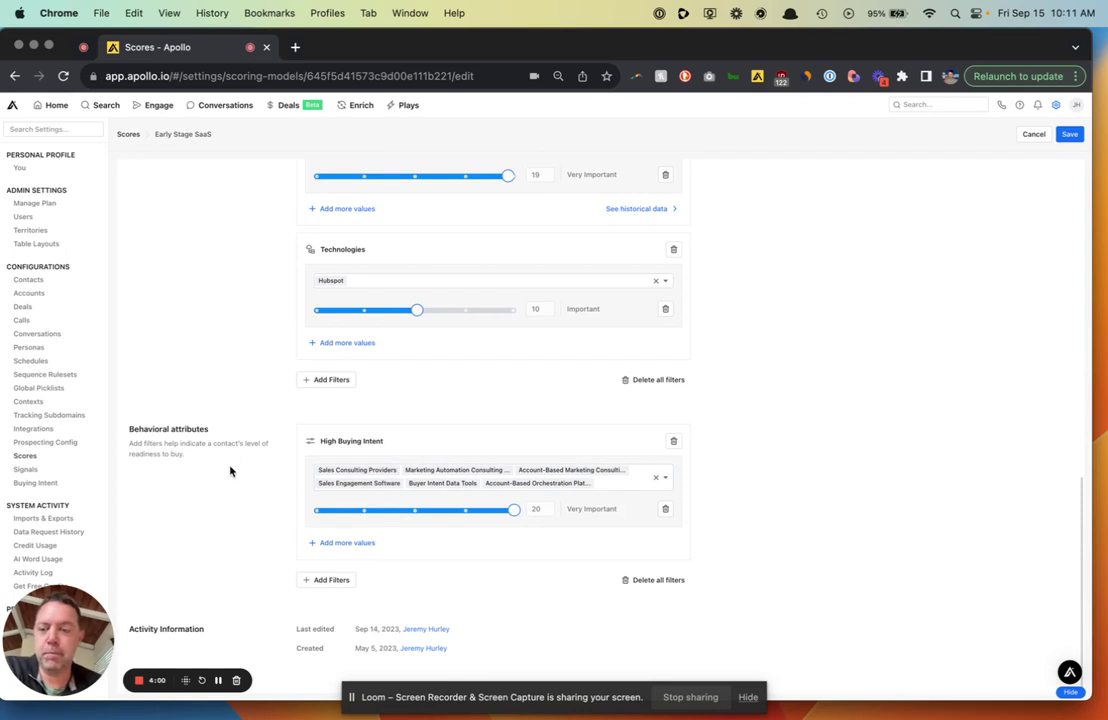
left_click(344, 542)
left_click(359, 549)
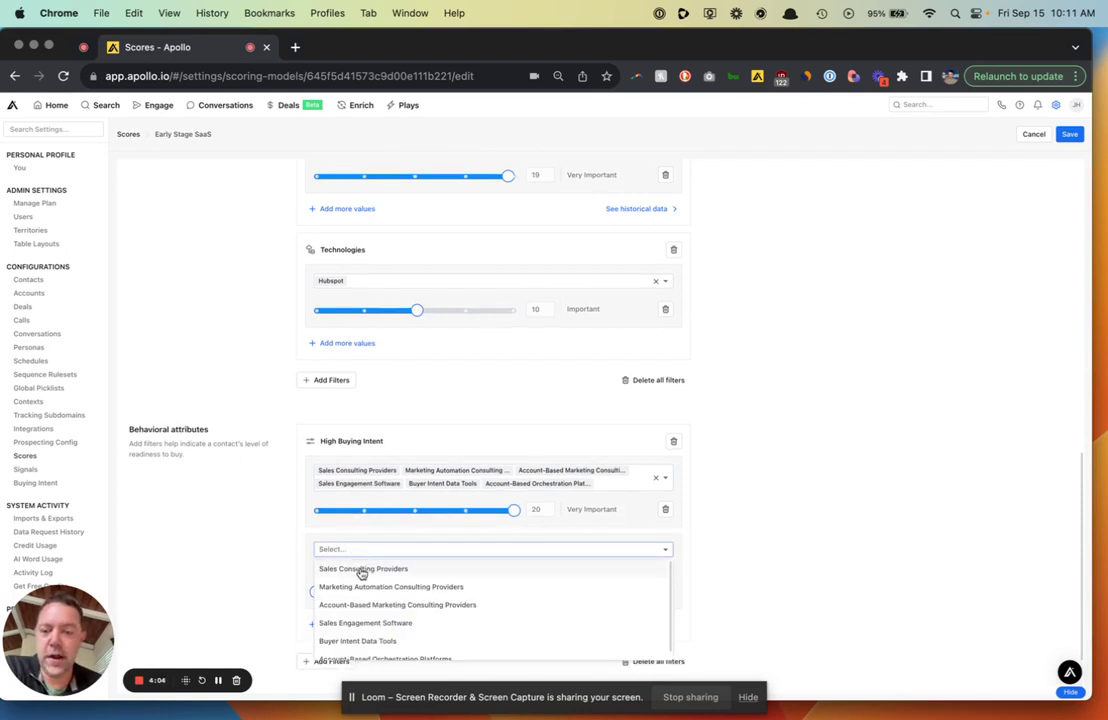
left_click(361, 570)
left_click(418, 552)
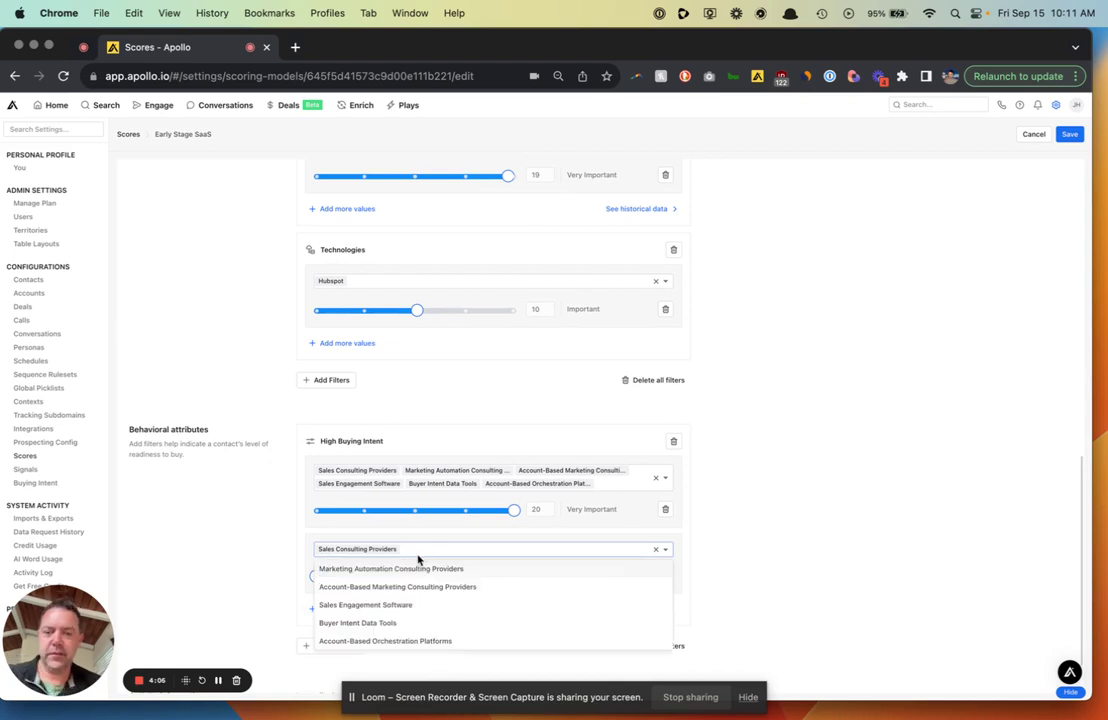
left_click(277, 534)
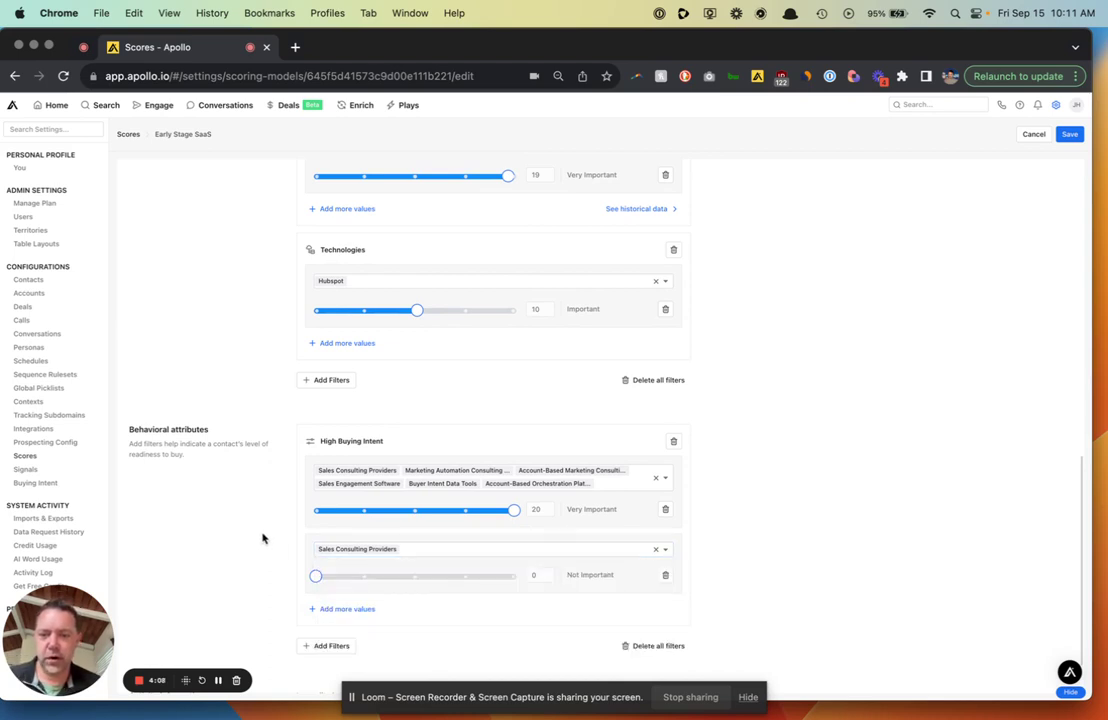
left_click(665, 575)
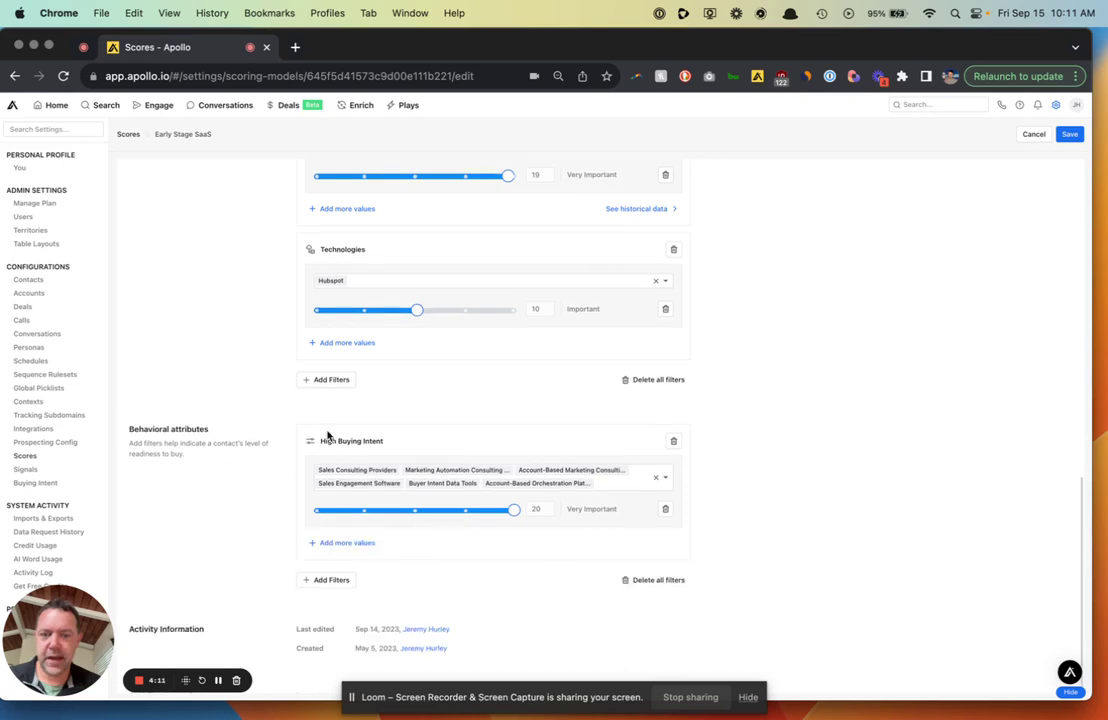
left_click(326, 542)
left_click(342, 549)
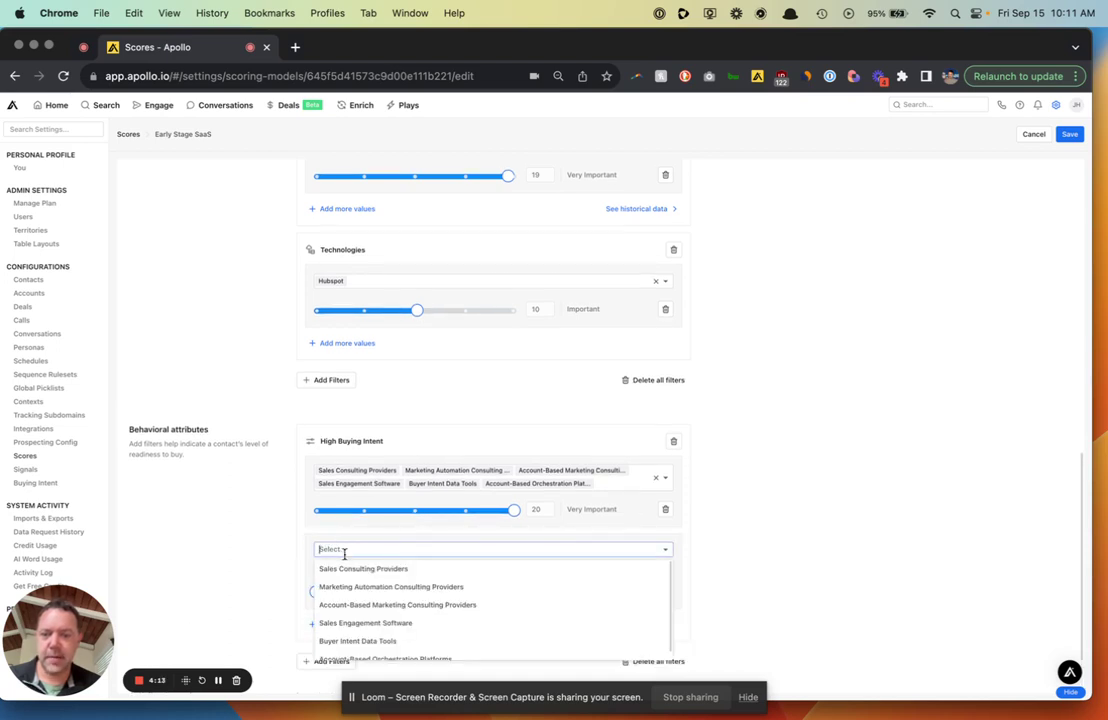
left_click(275, 544)
left_click(665, 592)
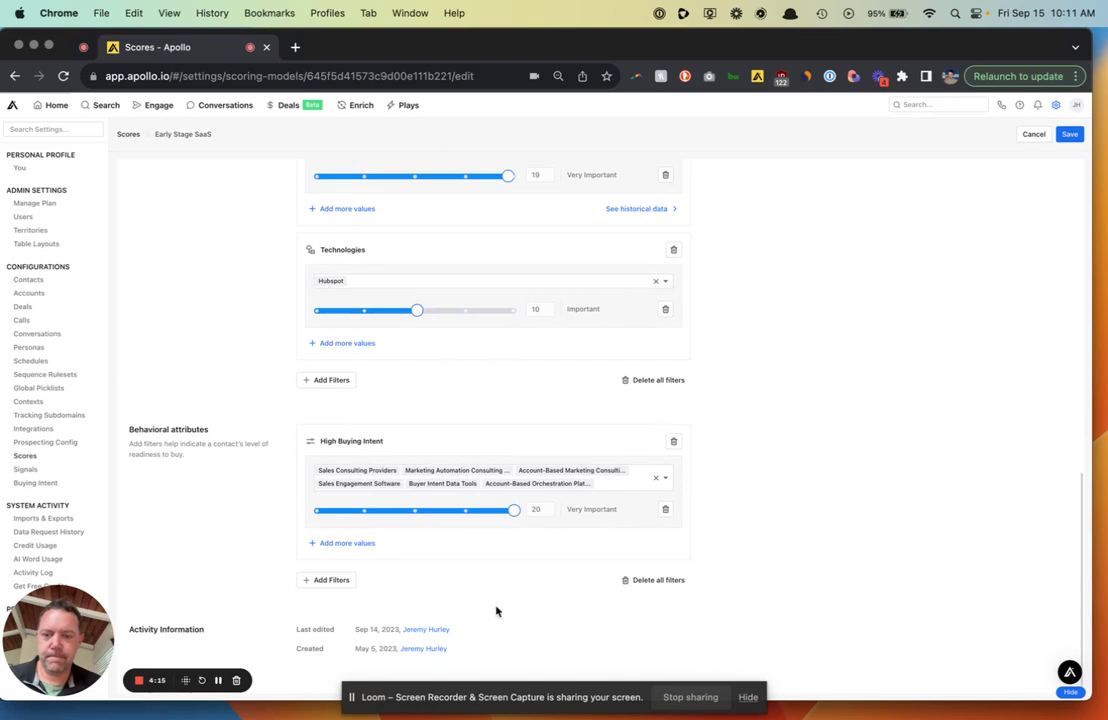
Step: Add a Medium Buying Intent filter to the Behavioral attributes
left_click(342, 580)
scroll(435, 550, "down", 2)
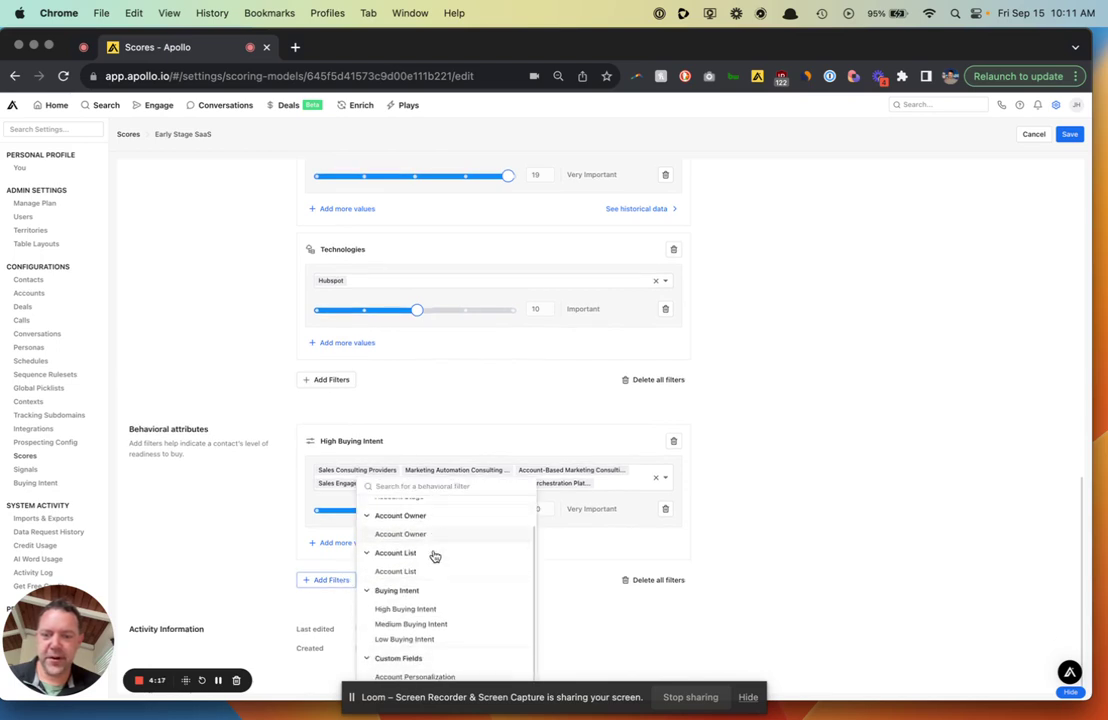
left_click(420, 623)
Step: Select Sales Consulting Providers, Marketing Automation Consulting Providers and Sales Engagement Software as topics of the Medium Buying Intent filter
scroll(186, 515, "down", 1)
scroll(200, 500, "down", 3)
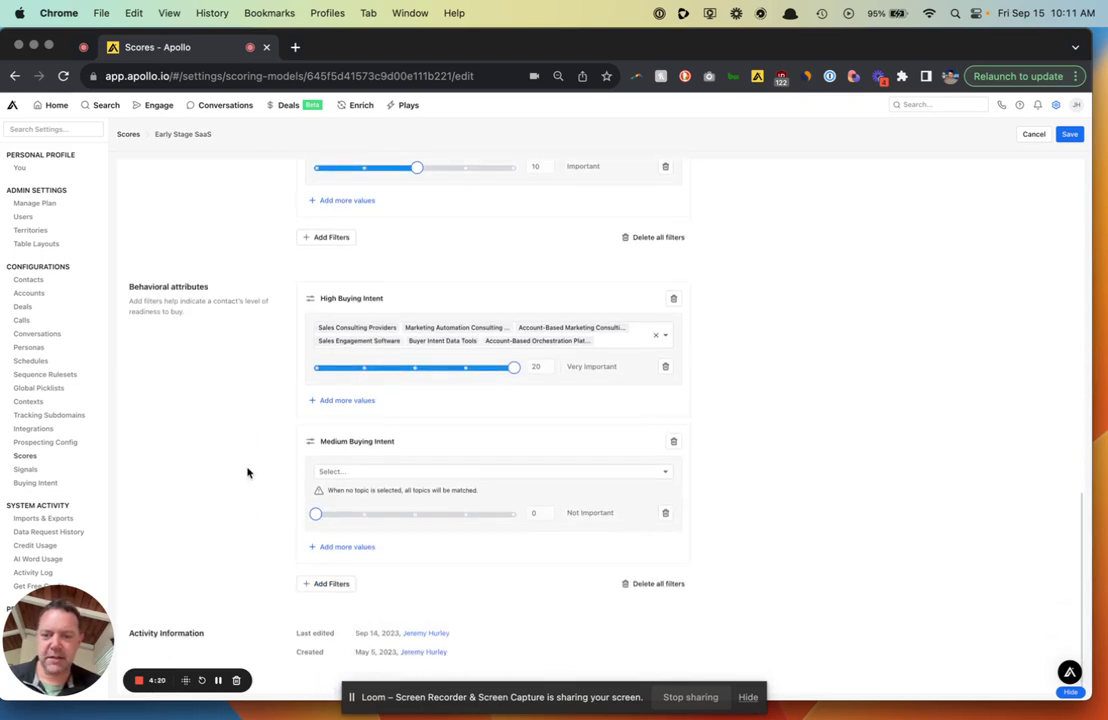
left_click(388, 483)
left_click(394, 498)
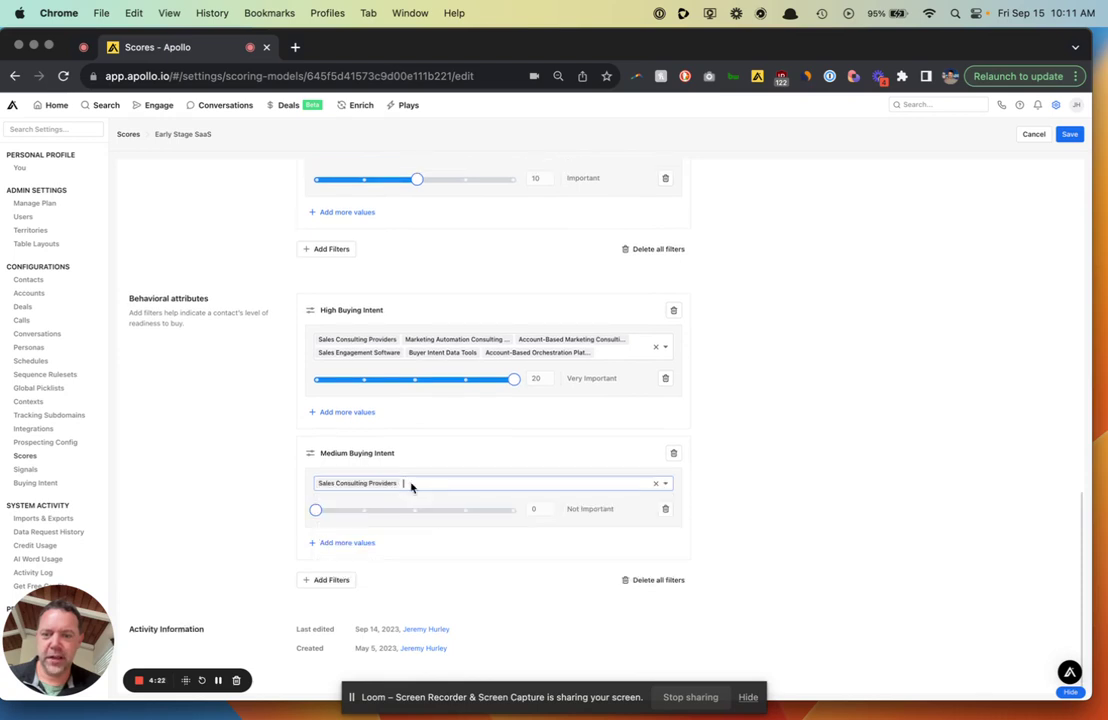
left_click(410, 485)
left_click(420, 503)
left_click(541, 490)
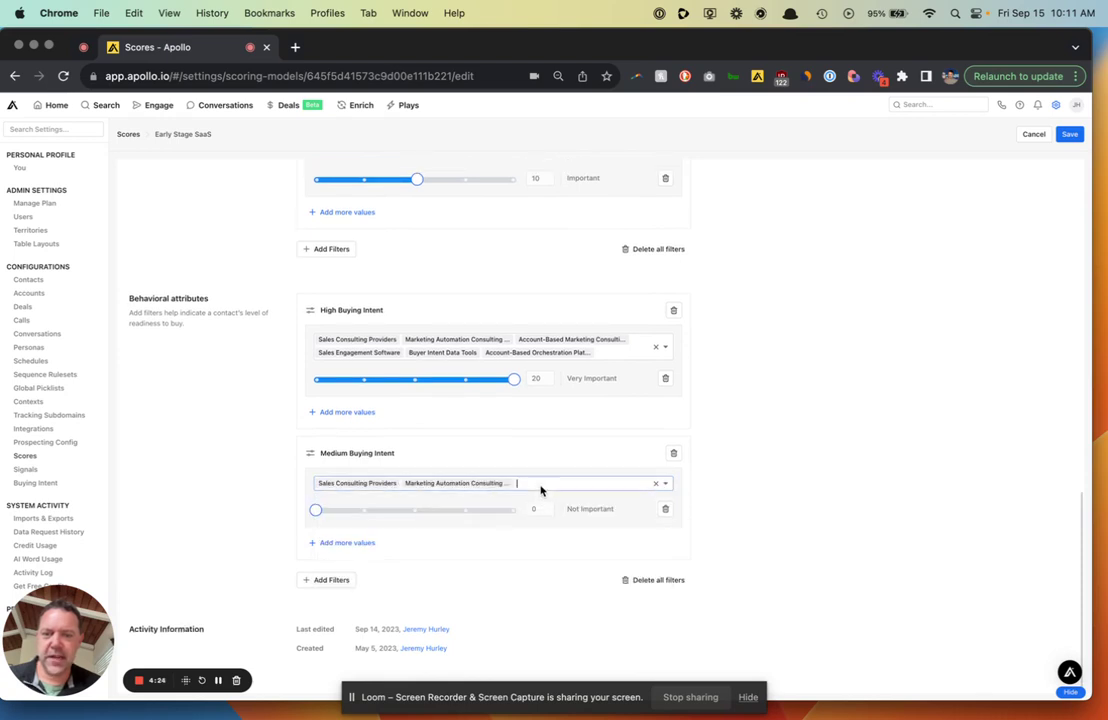
left_click(539, 520)
Step: Add Buyer Intent Data Tools, Account-Based Marketing Consulting Providers and Account-Based Orchestration Platforms to Medium Buying Intent and set its weight to 10 (Important)
left_click(627, 488)
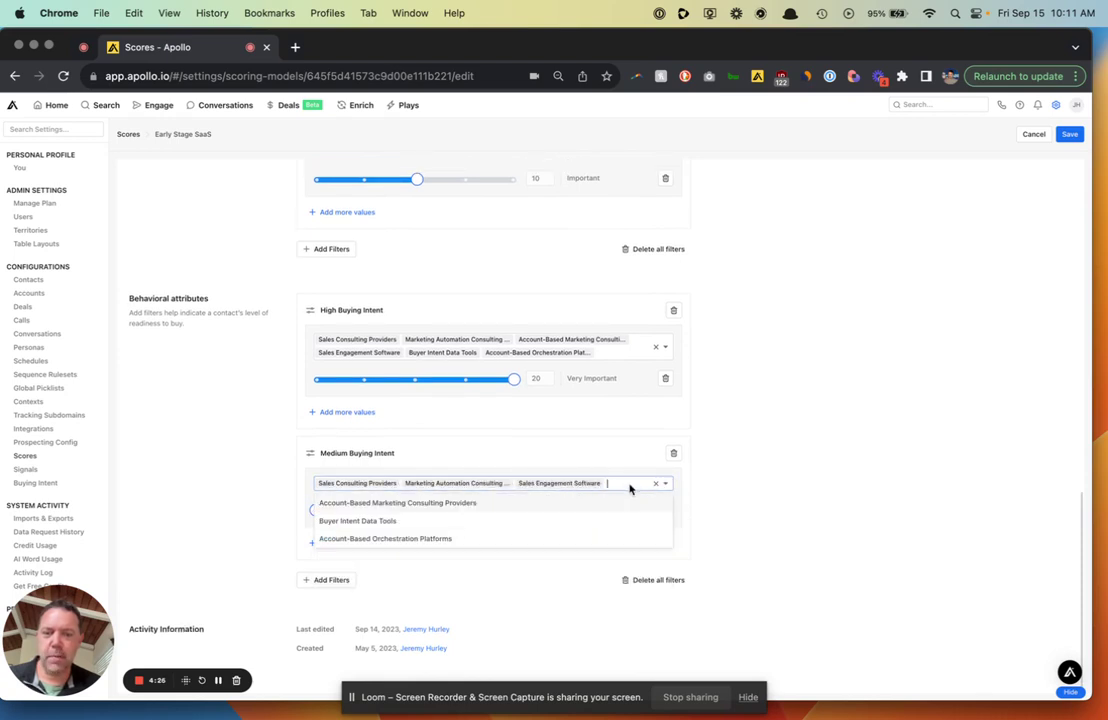
left_click(547, 521)
left_click(618, 482)
left_click(543, 505)
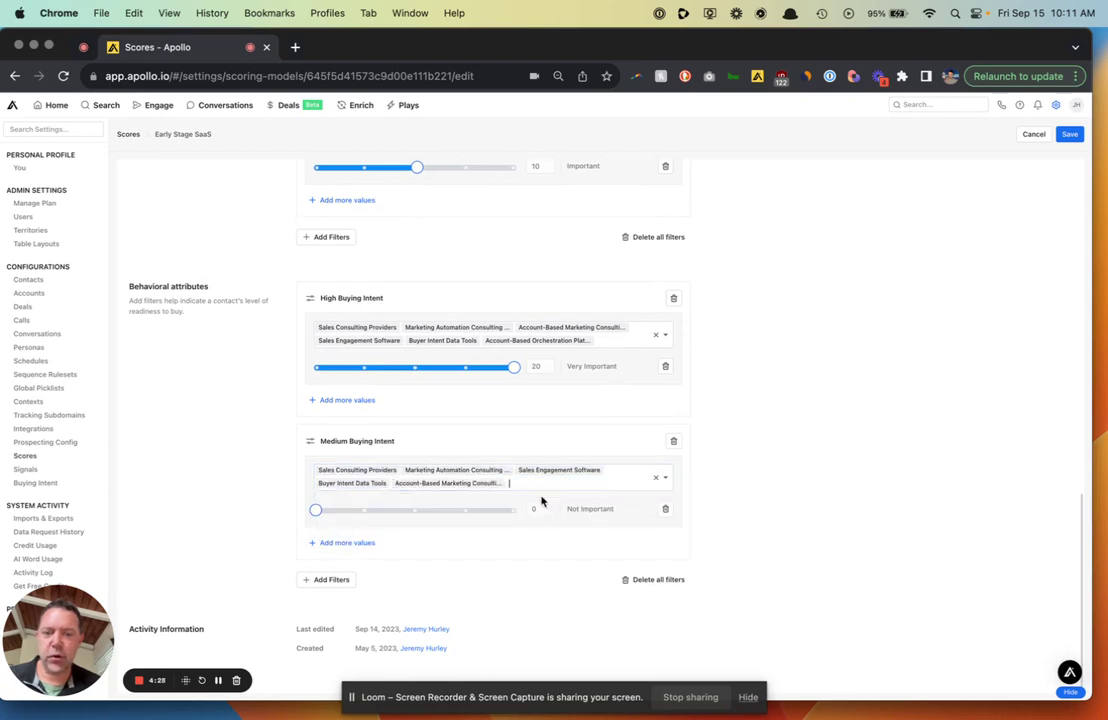
left_click(551, 482)
left_click(544, 502)
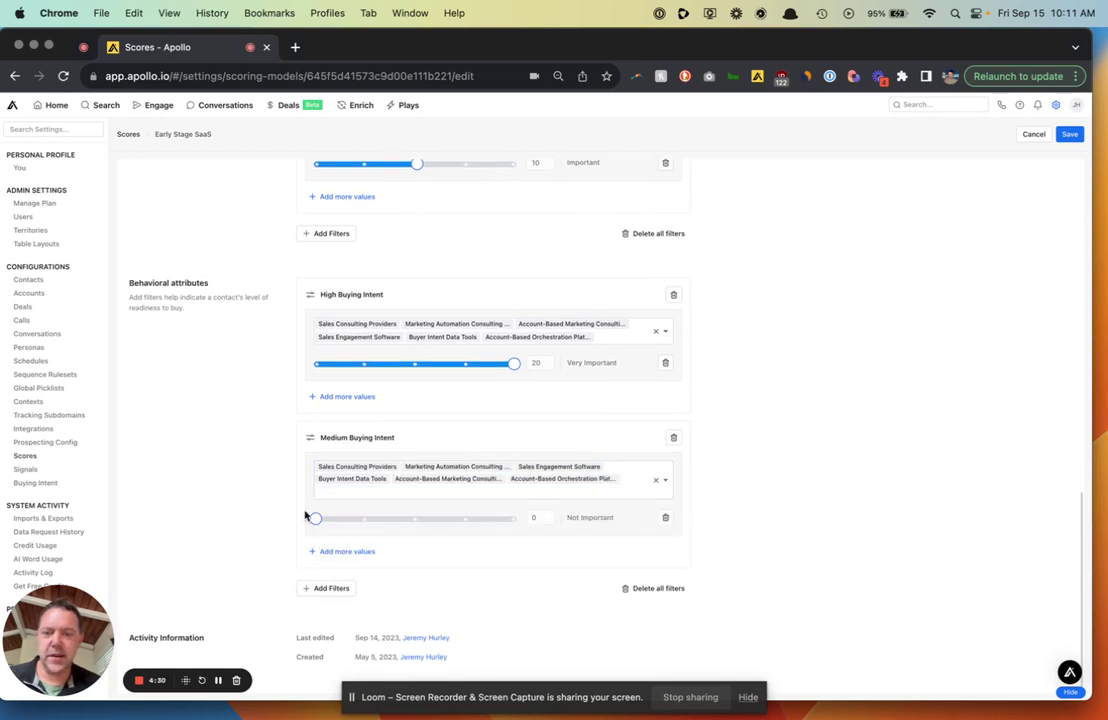
left_click_drag(315, 518, 416, 517)
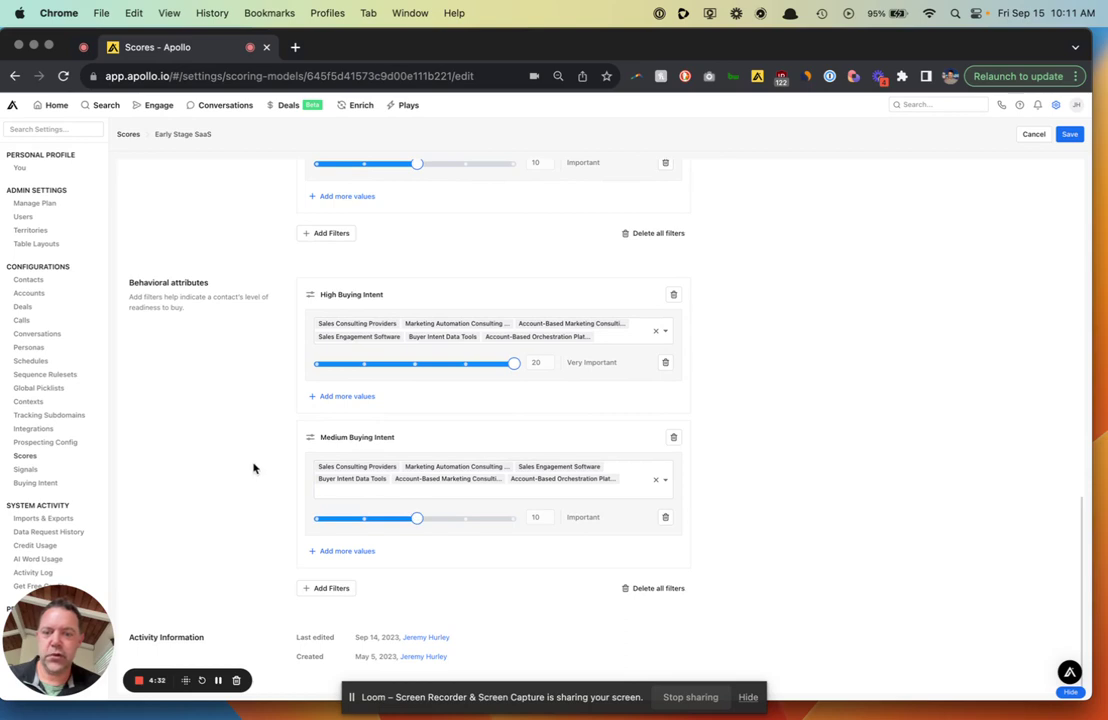
Step: Add an Account List filter to the Behavioral attributes
scroll(250, 468, "down", 1)
left_click(335, 580)
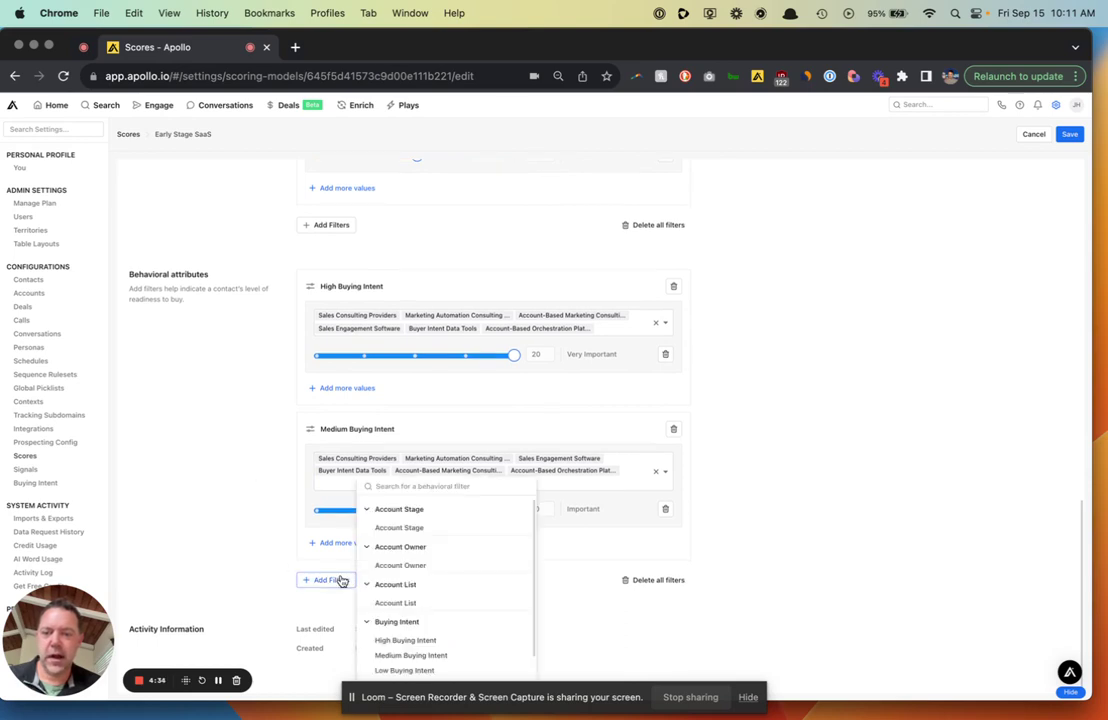
scroll(465, 556, "down", 2)
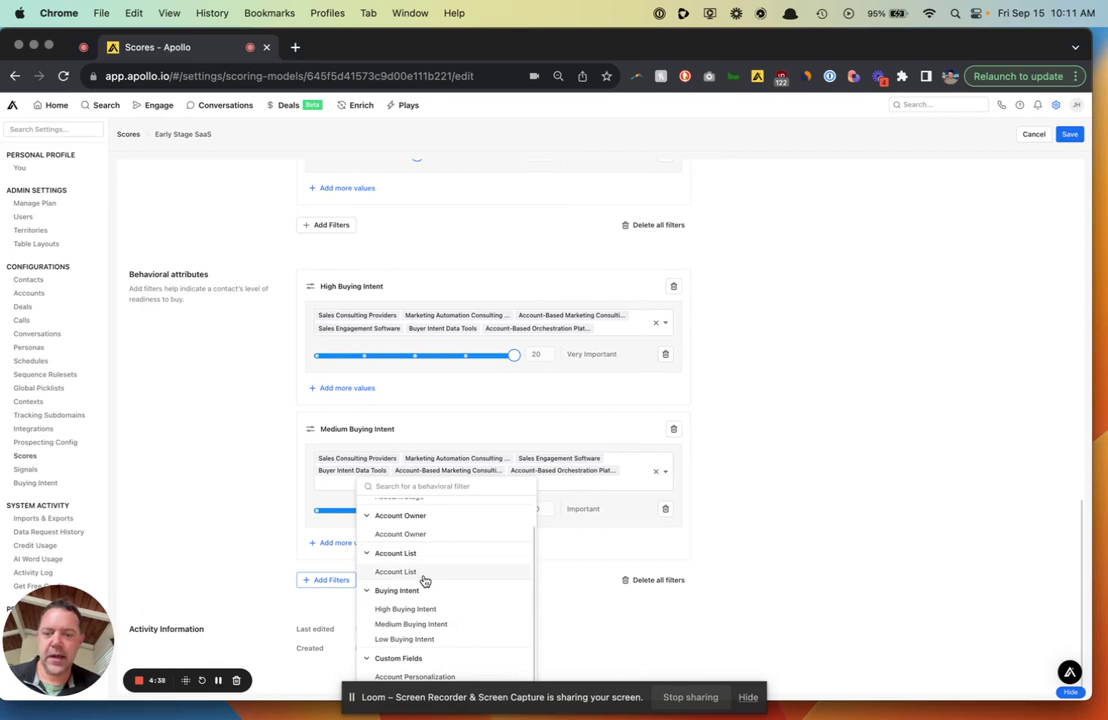
left_click(424, 578)
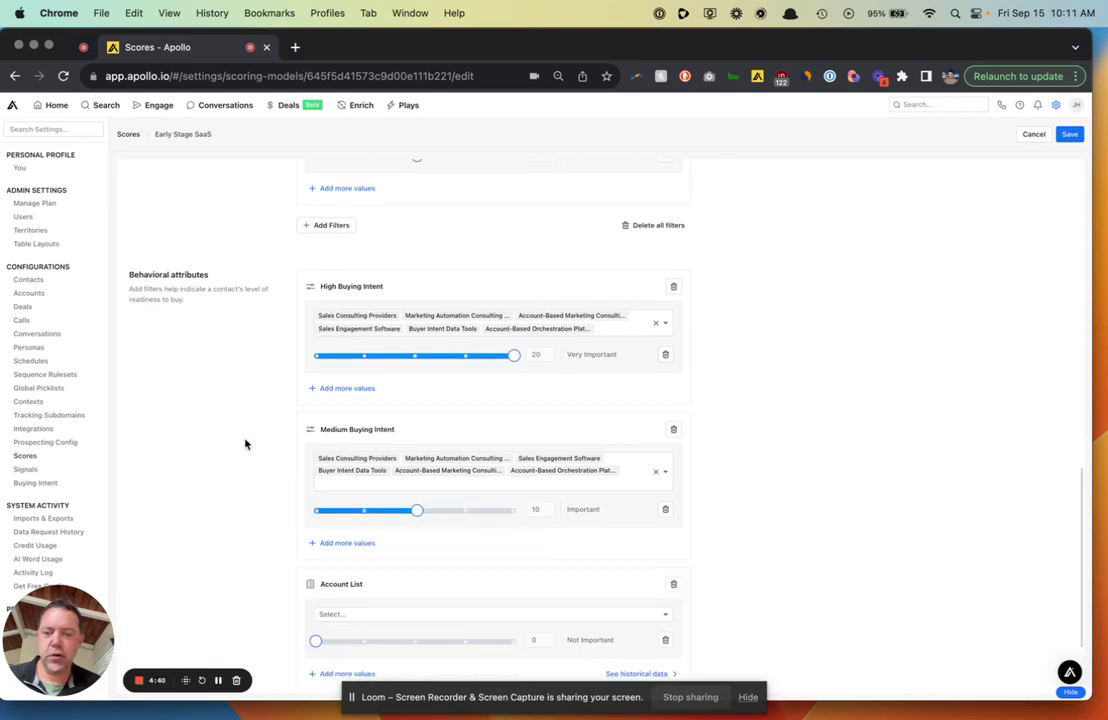
Step: Select the Dealfront visits list in the Account List filter
scroll(245, 444, "down", 3)
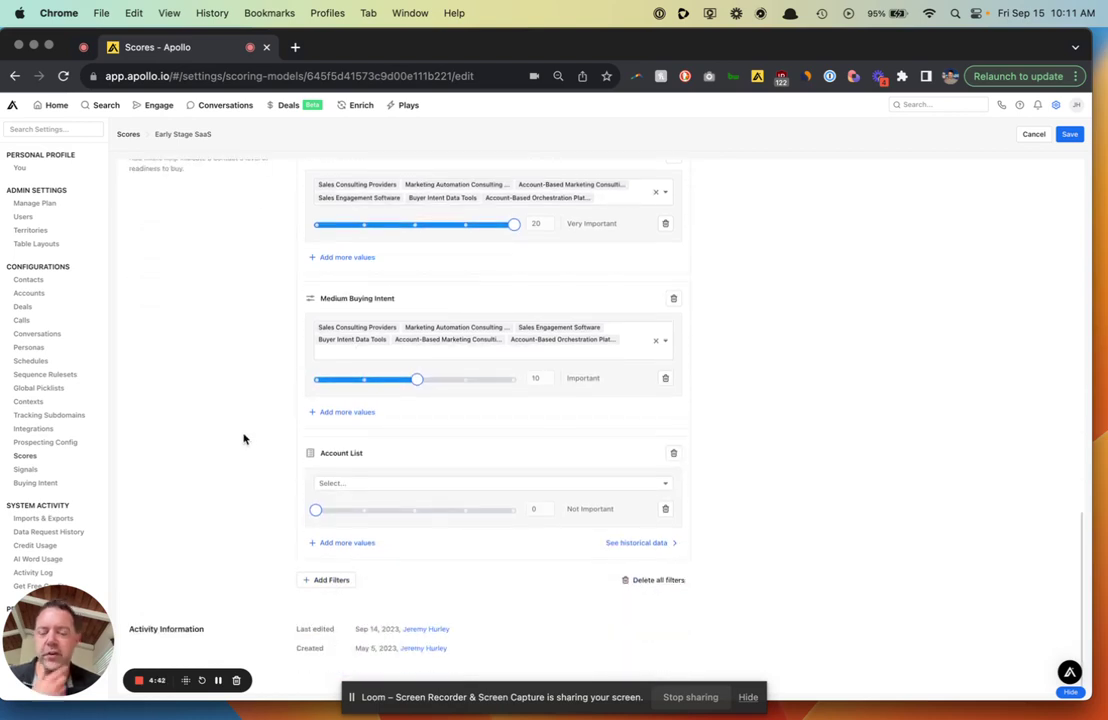
left_click(475, 485)
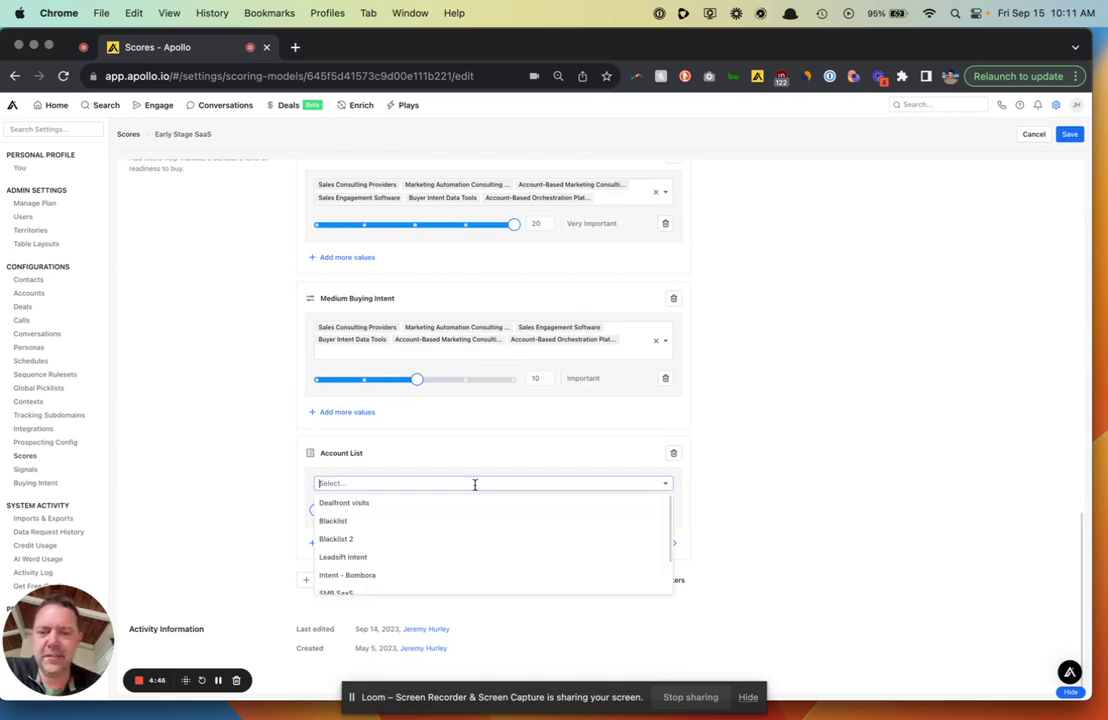
left_click(396, 504)
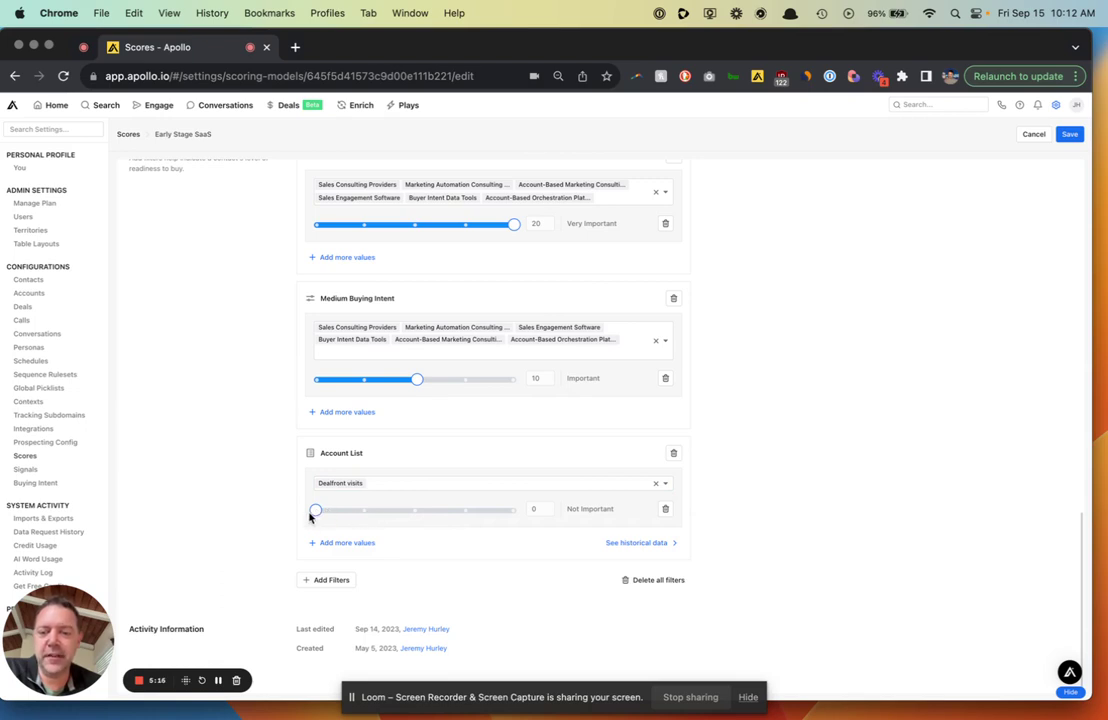
Step: Set the weight of the Dealfront visits account list to 20 (Very Important)
left_click_drag(318, 510, 514, 510)
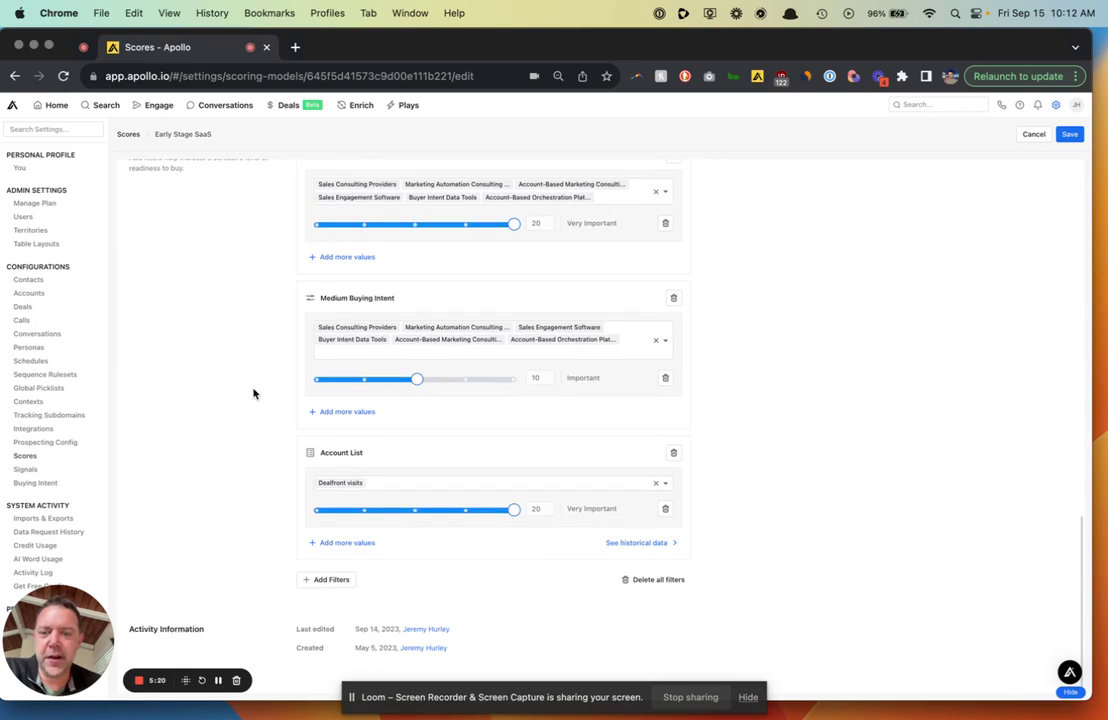
left_click(331, 580)
scroll(425, 567, "down", 2)
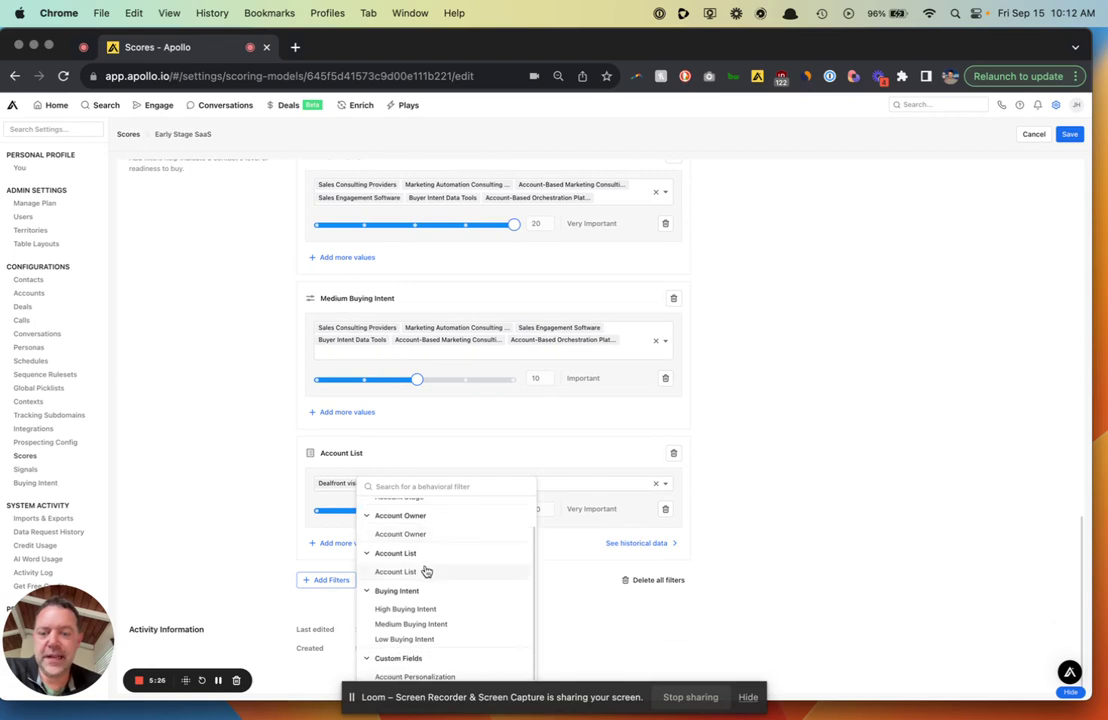
left_click(425, 571)
left_click(434, 550)
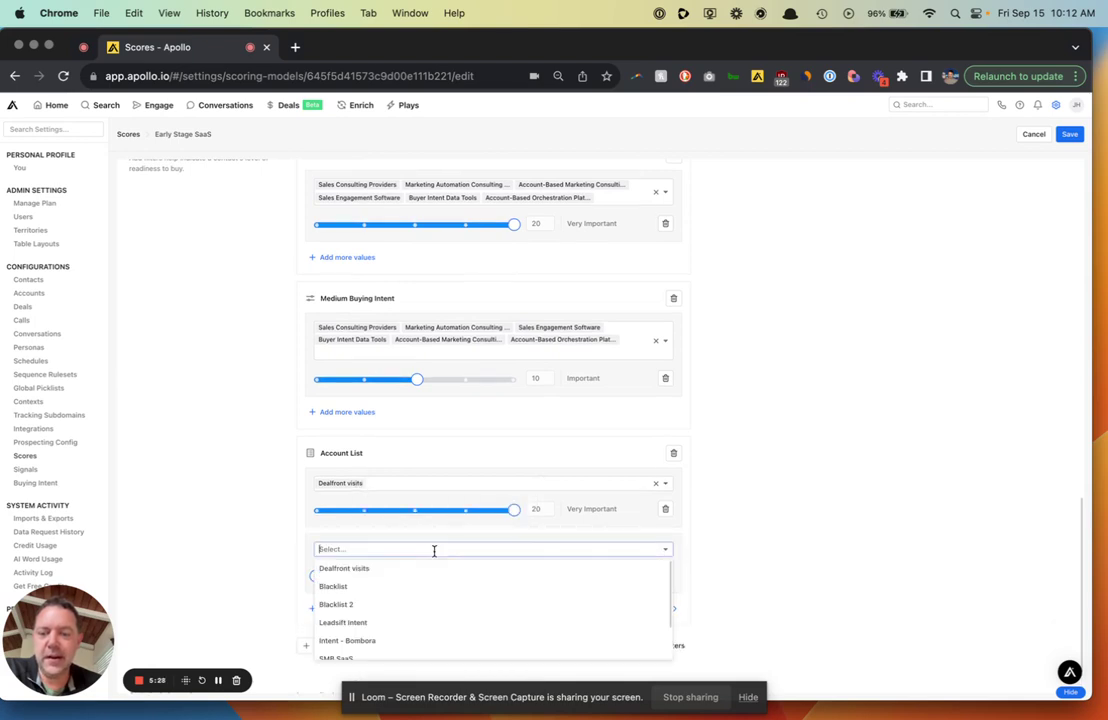
scroll(447, 596, "down", 2)
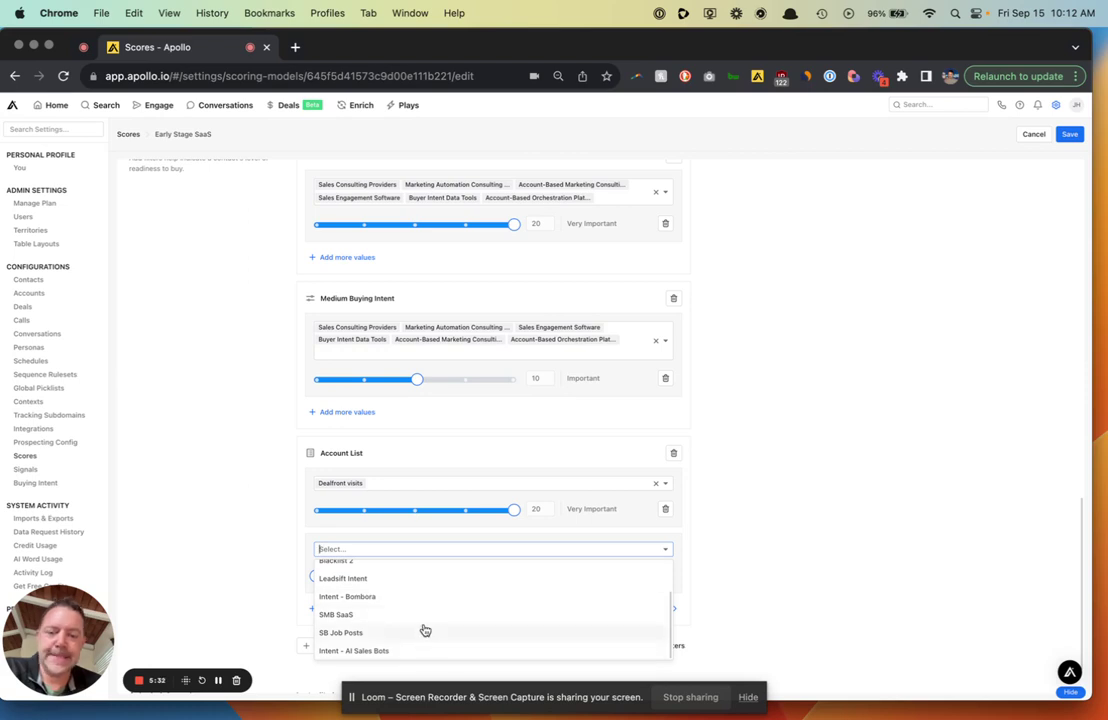
scroll(424, 630, "up", 3)
scroll(424, 630, "down", 3)
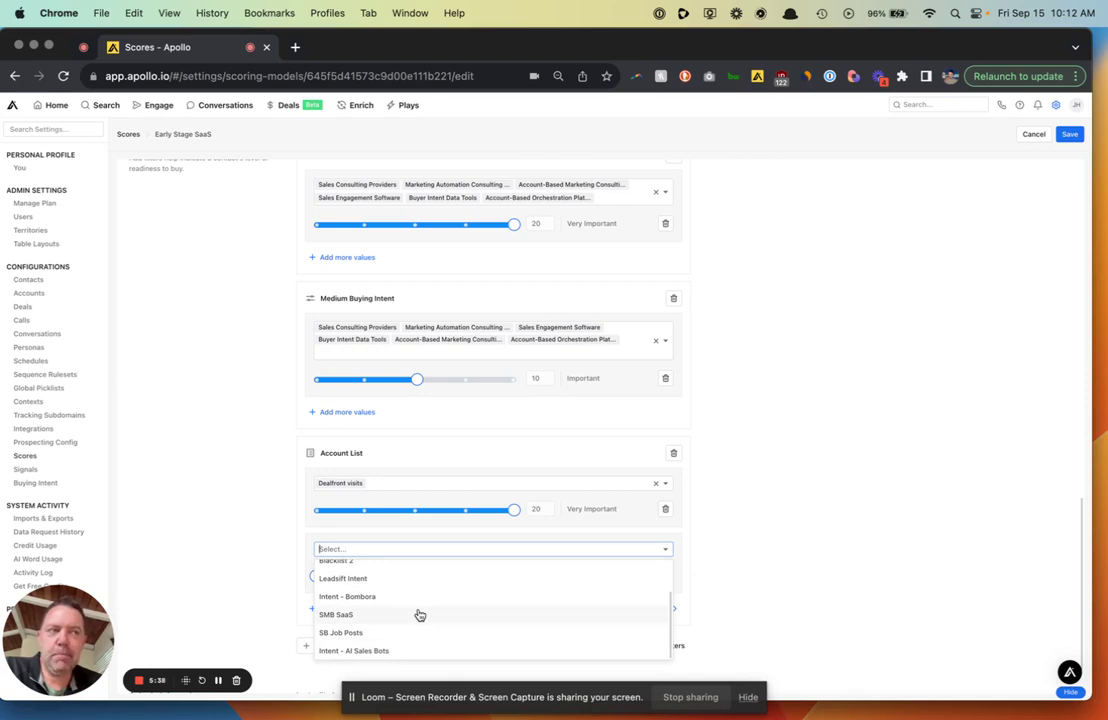
left_click(215, 463)
scroll(215, 463, "down", 2)
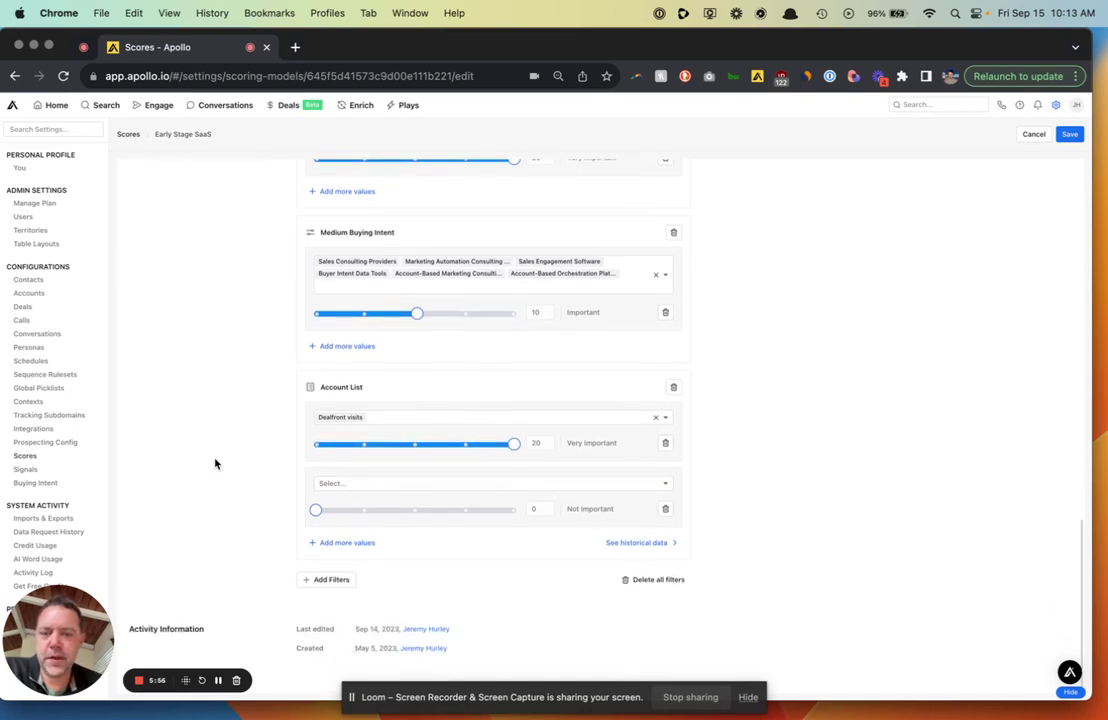
scroll(215, 463, "up", 15)
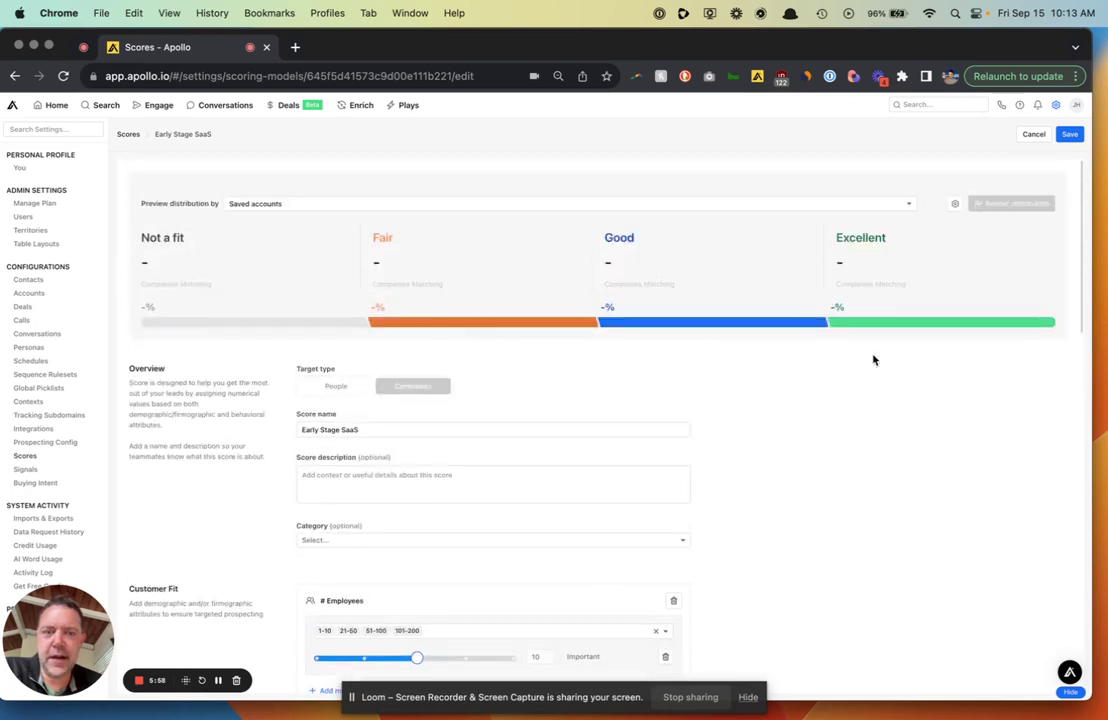
left_click(1070, 134)
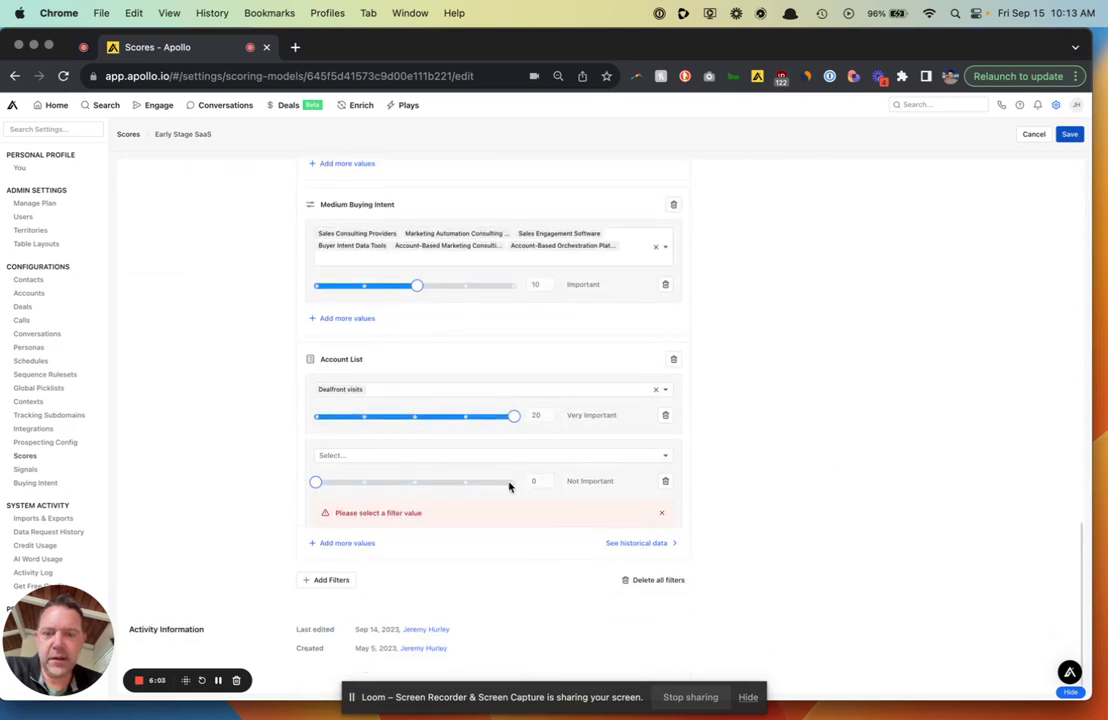
left_click(665, 481)
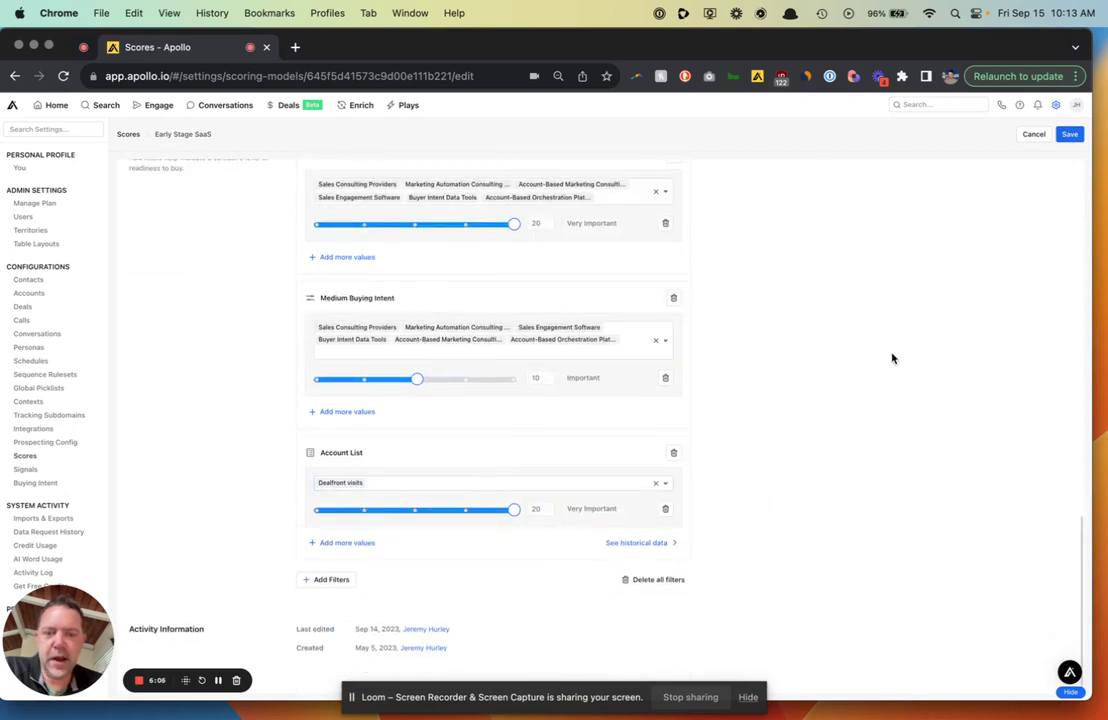
Step: Save the Early Stage SaaS score and render its distribution preview for saved accounts
left_click(1070, 134)
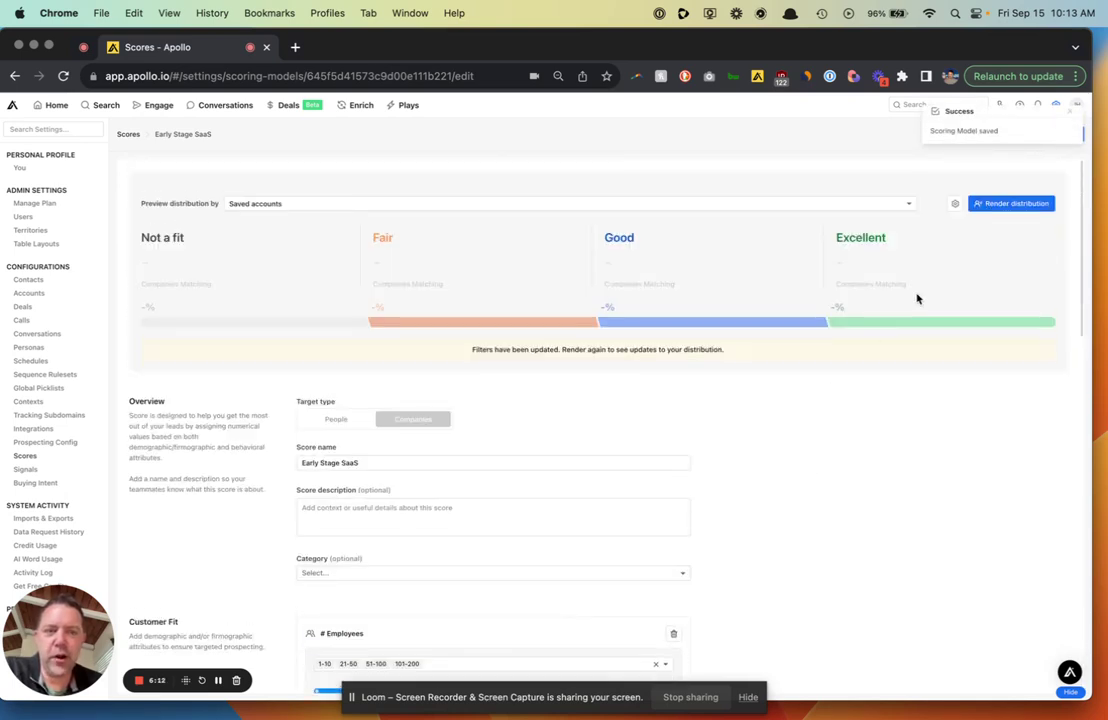
left_click(1025, 204)
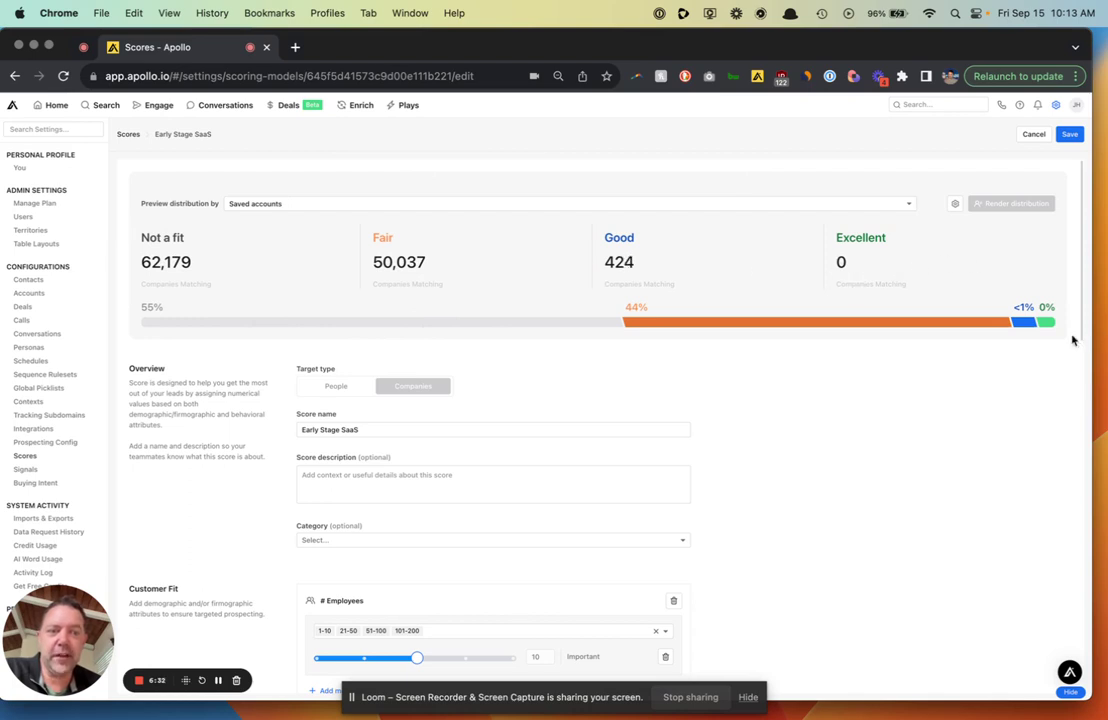
Step: Review the score's filters and set the weight of the SaaS keyword under Customer Fit to 10 (Important)
scroll(875, 420, "down", 3)
scroll(875, 420, "down", 2)
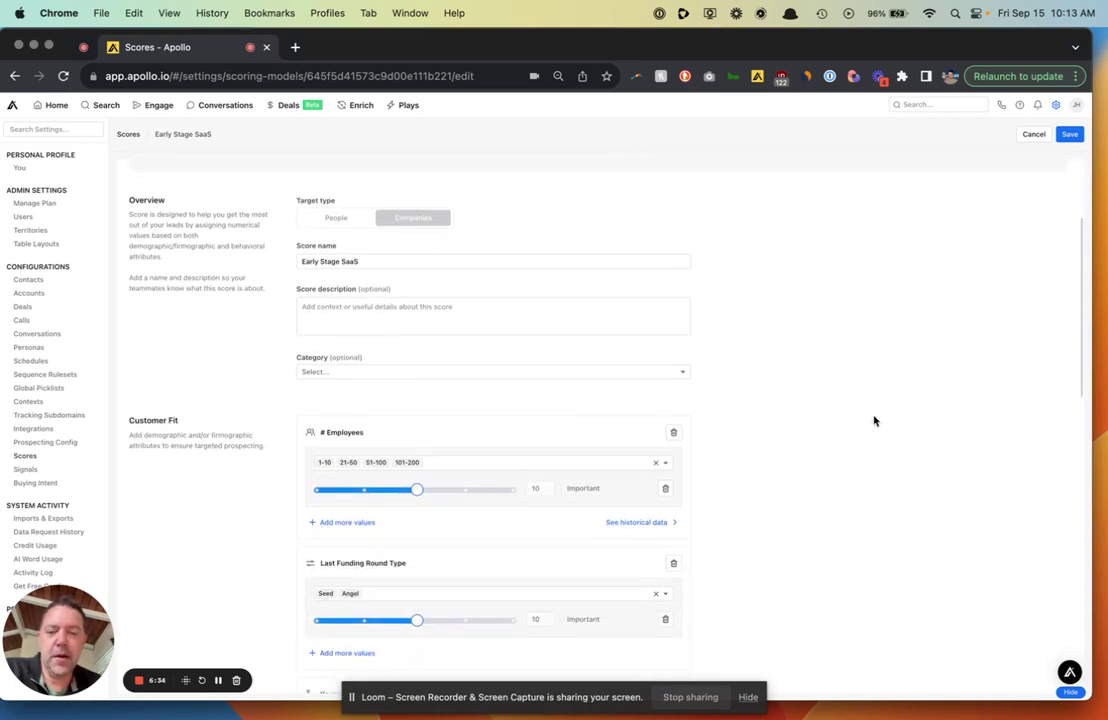
scroll(875, 420, "down", 8)
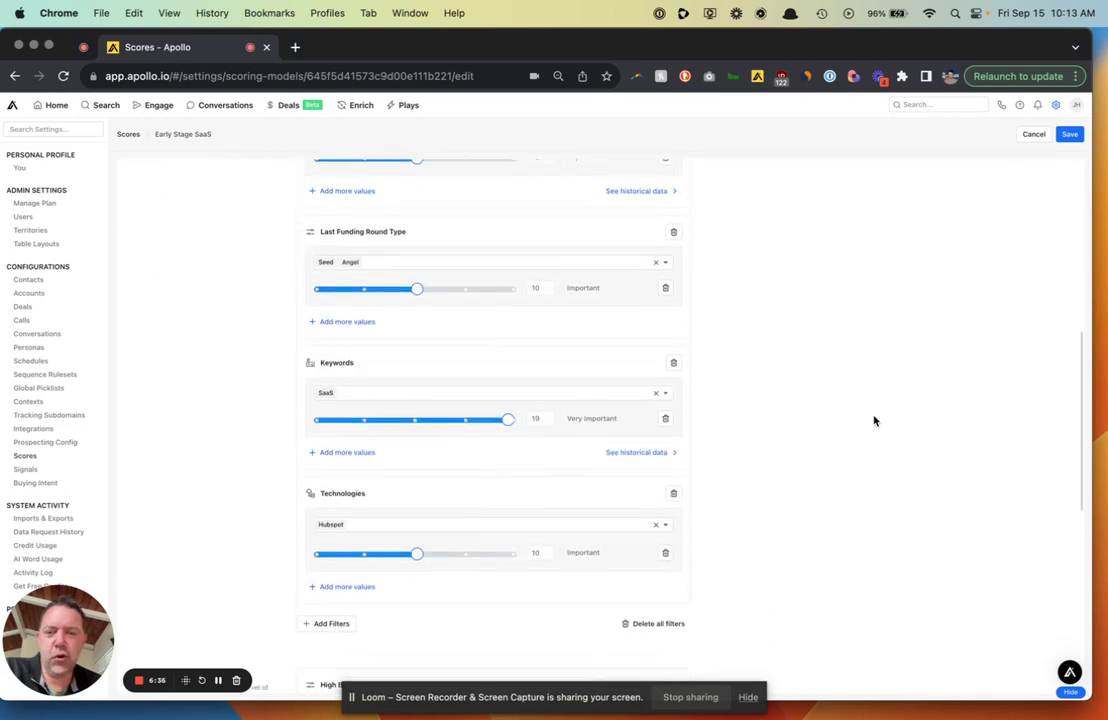
scroll(875, 421, "down", 1)
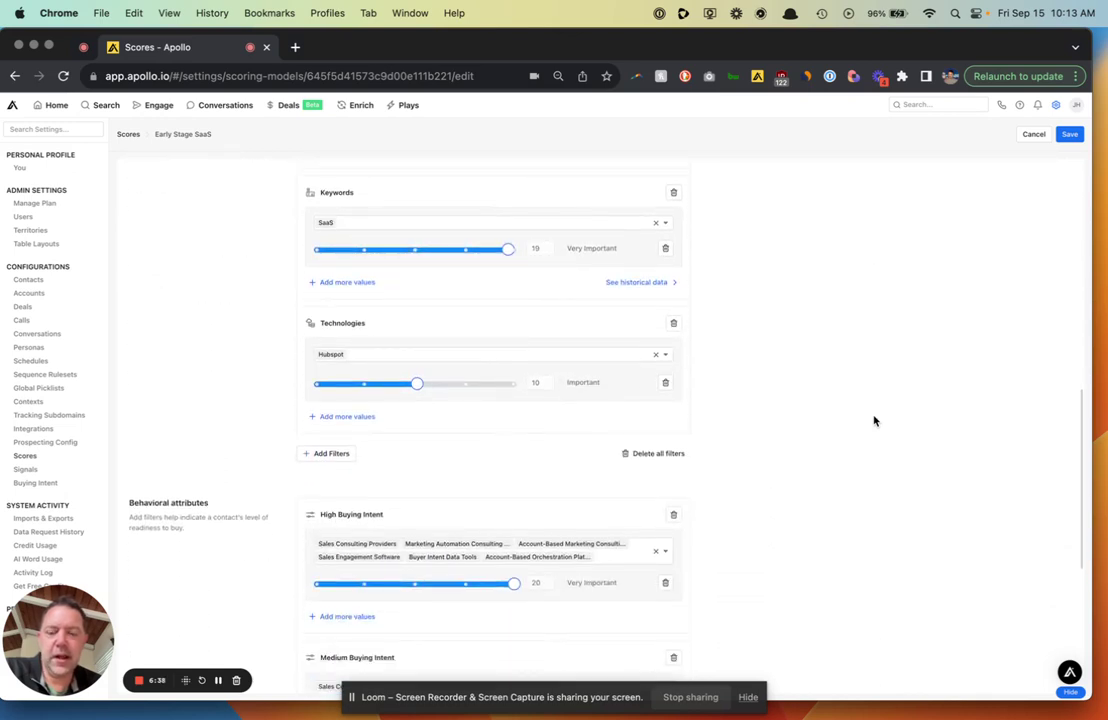
scroll(874, 421, "up", 15)
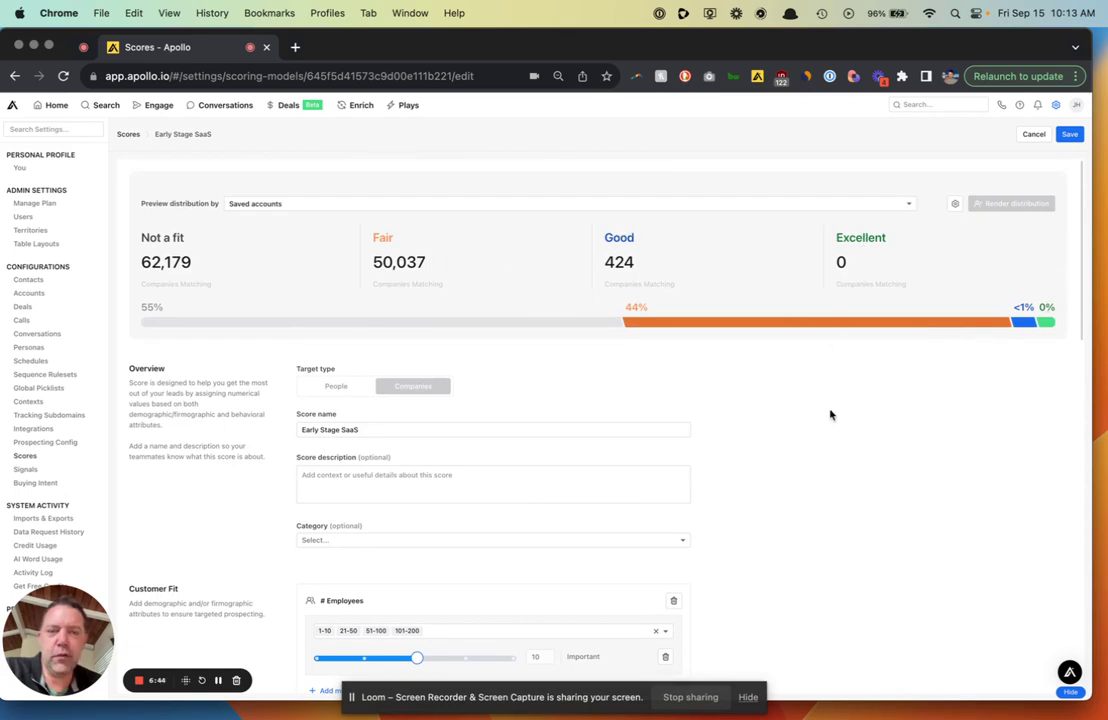
scroll(828, 418, "down", 5)
scroll(828, 421, "down", 7)
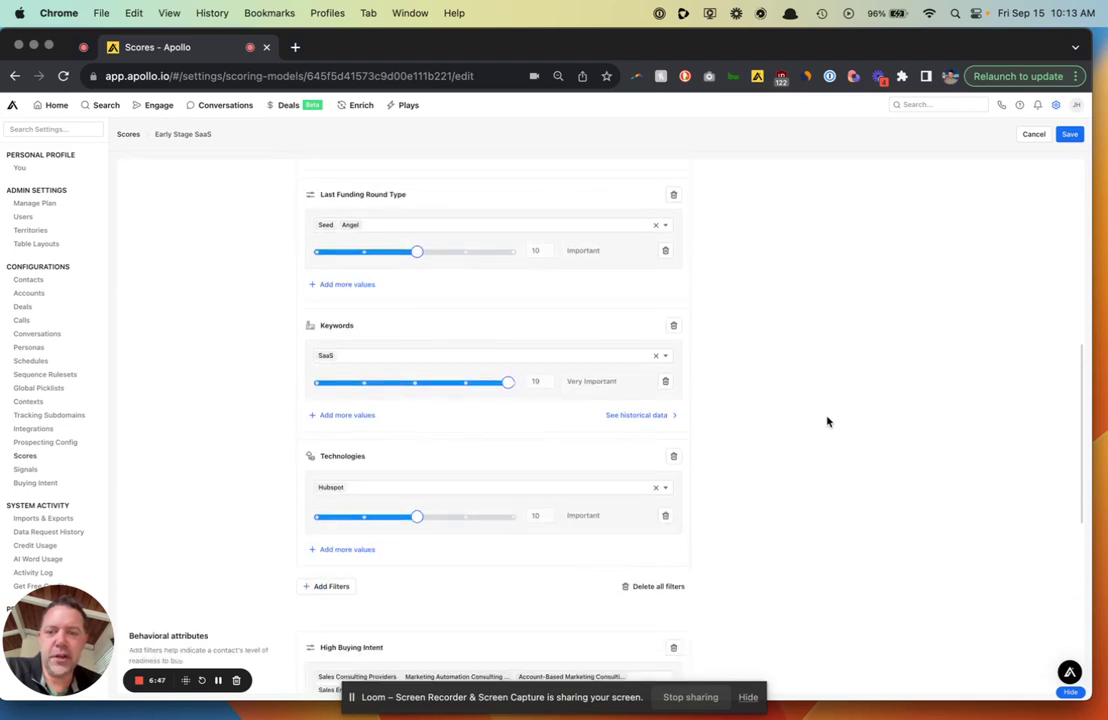
left_click(413, 386)
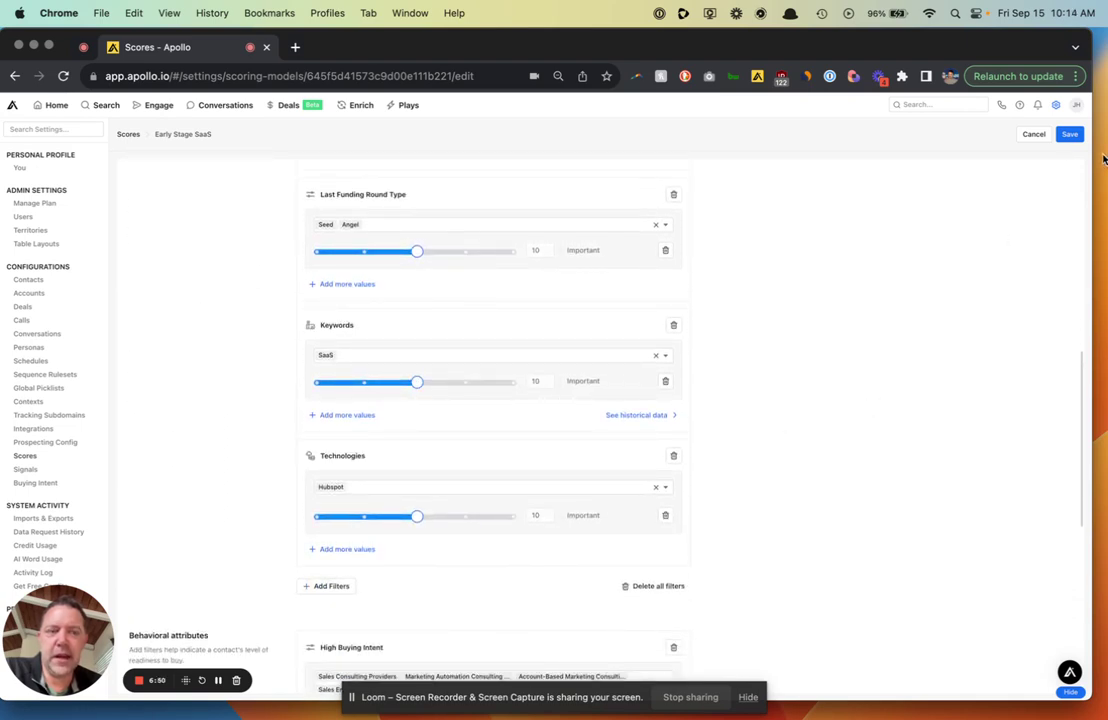
Step: Save the changed keyword weight and render the distribution again to check how many companies rate as Good
left_click(1069, 134)
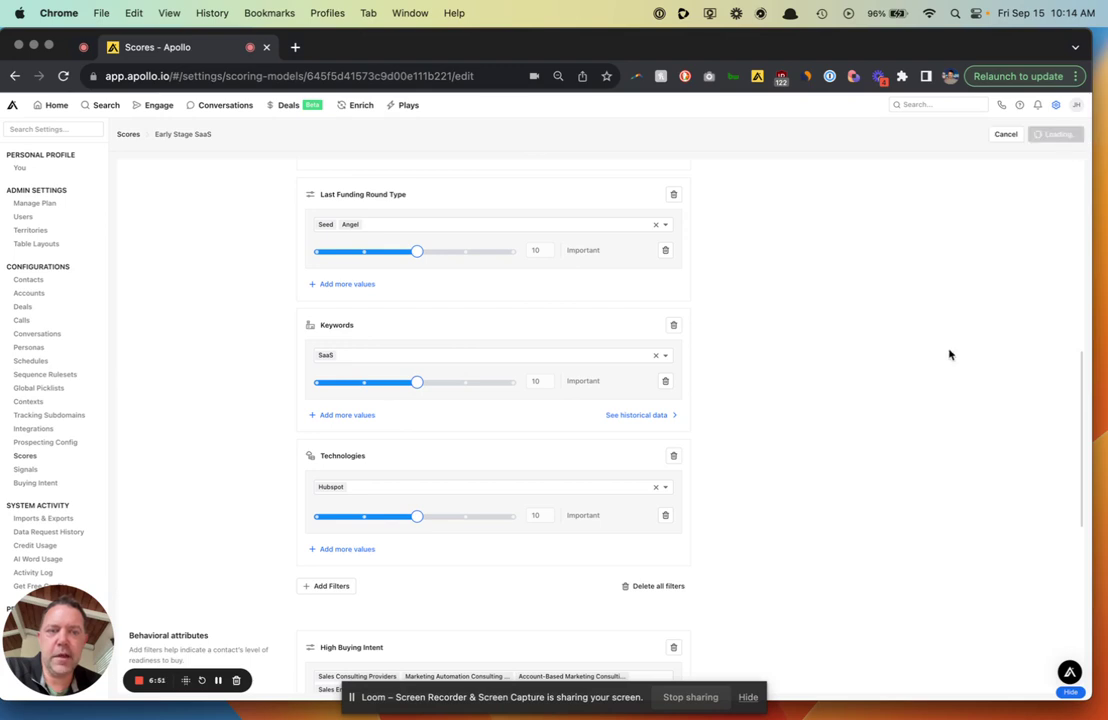
left_click(1000, 205)
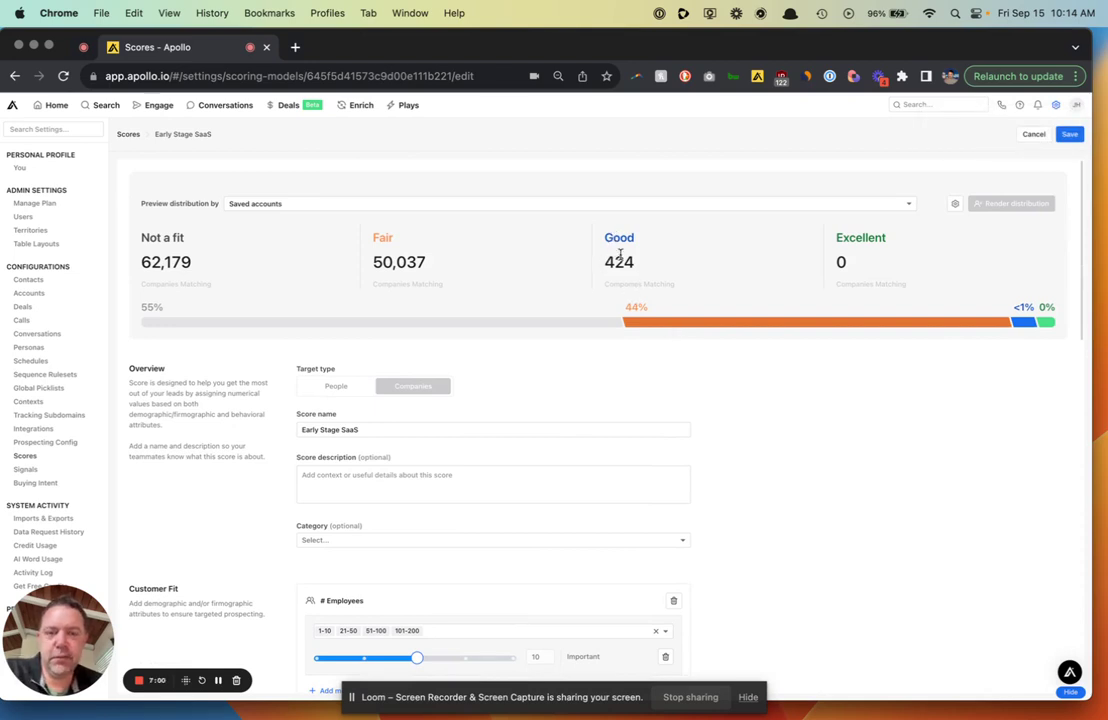
double_click(620, 255)
left_click(541, 224)
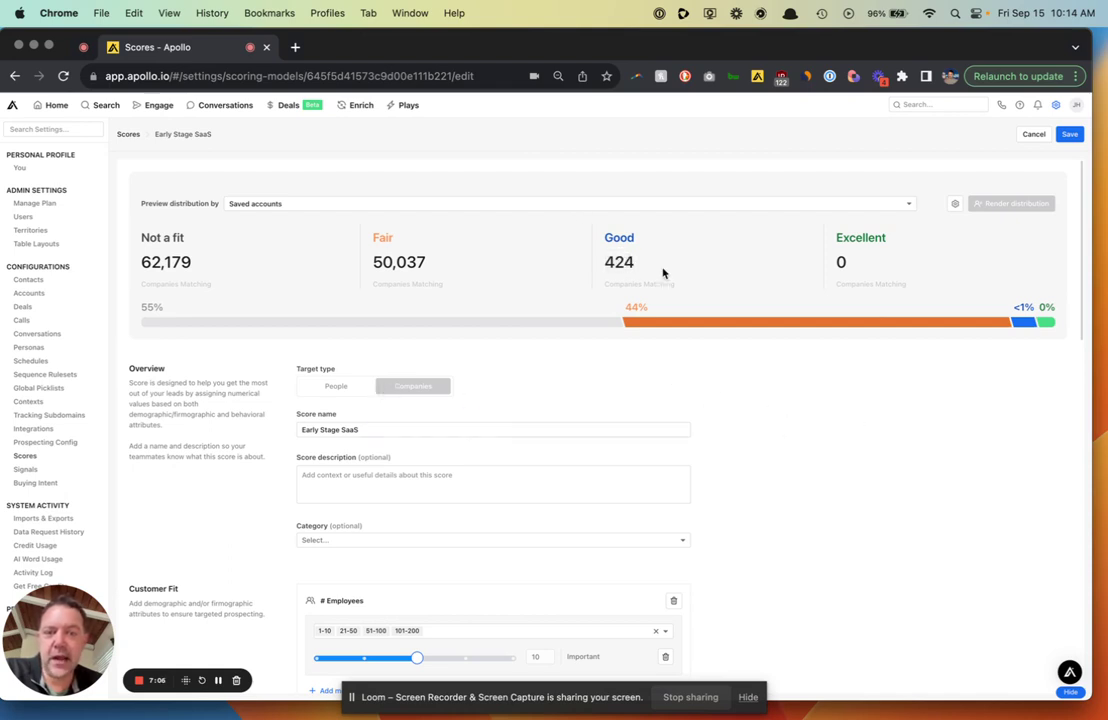
double_click(626, 262)
left_click(629, 260)
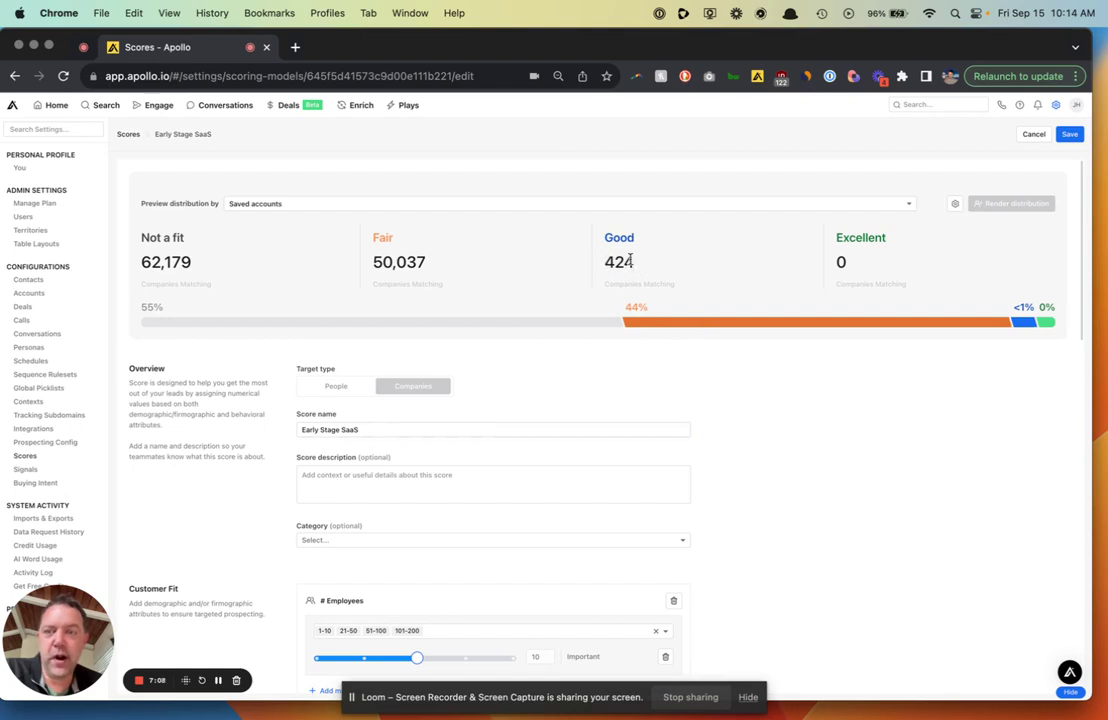
Step: Open the company search and clear its High and Medium Buying Intent filter
mouse_move(107, 110)
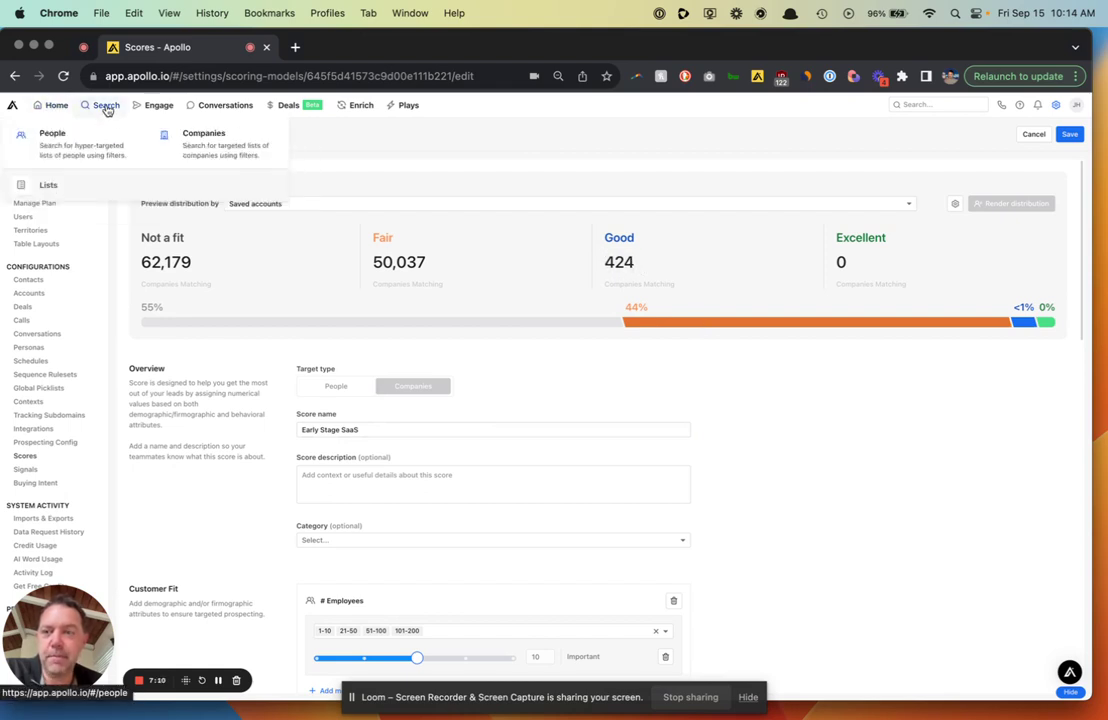
left_click(216, 150)
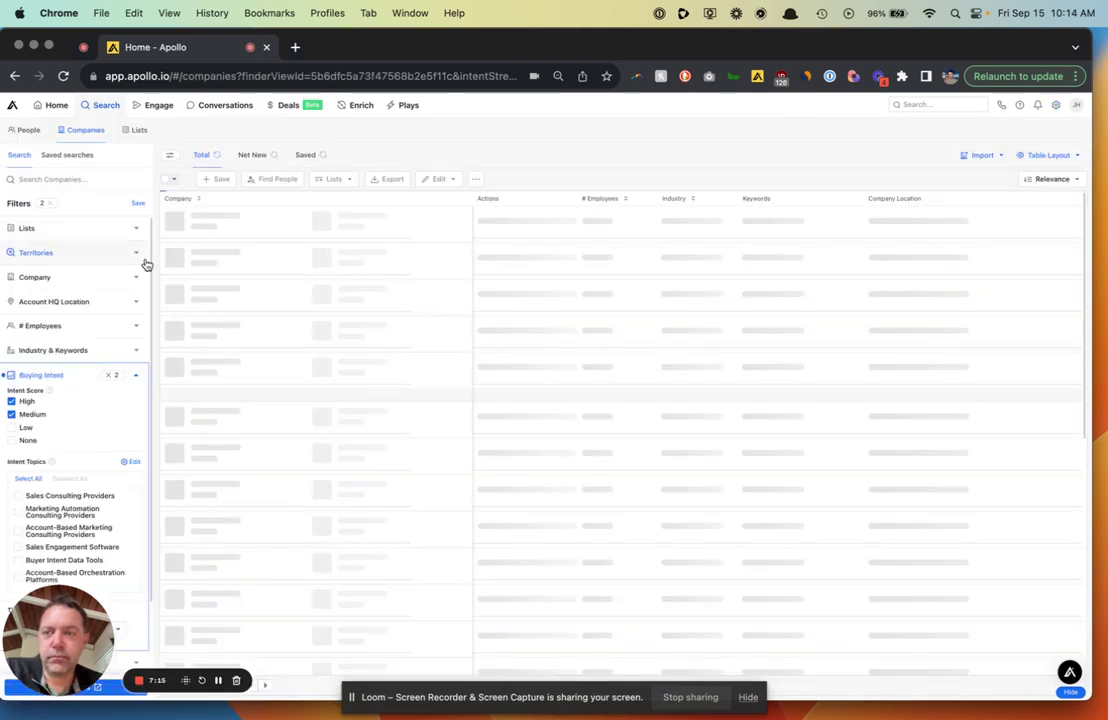
scroll(136, 348, "down", 3)
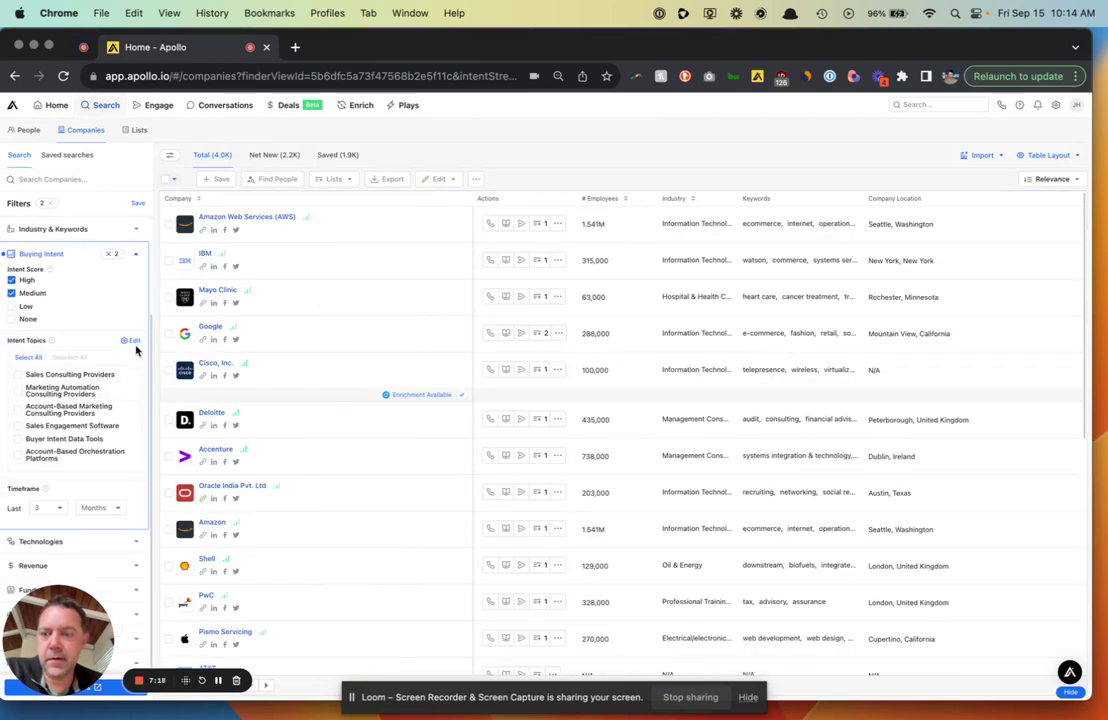
left_click(137, 258)
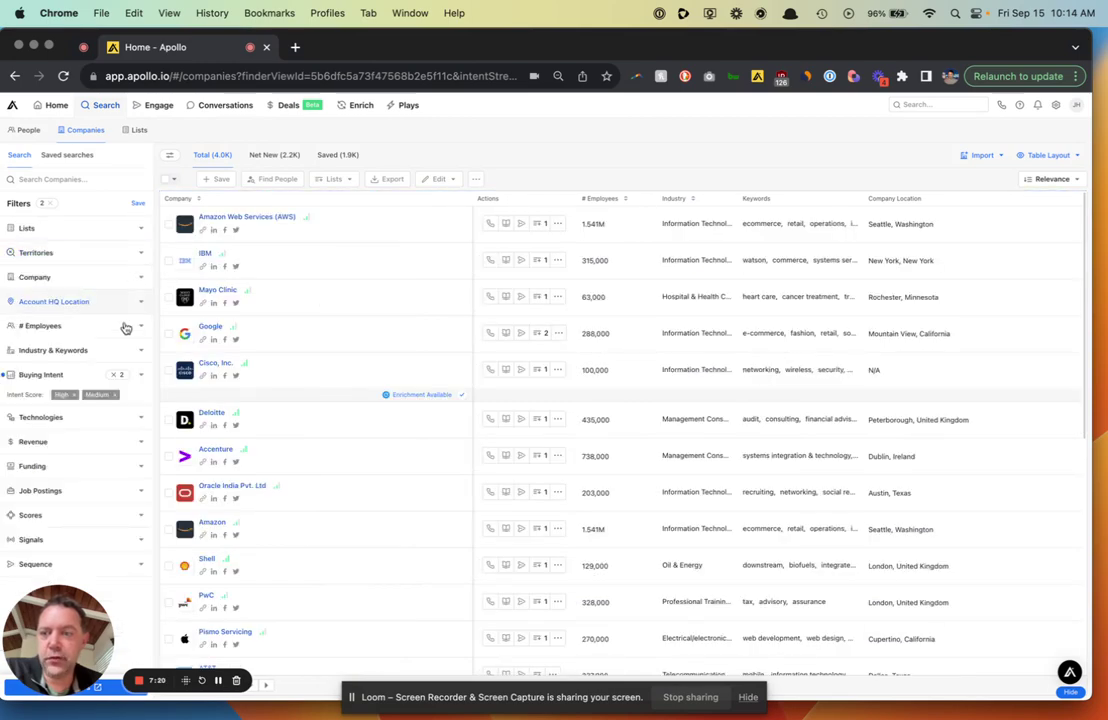
left_click(118, 376)
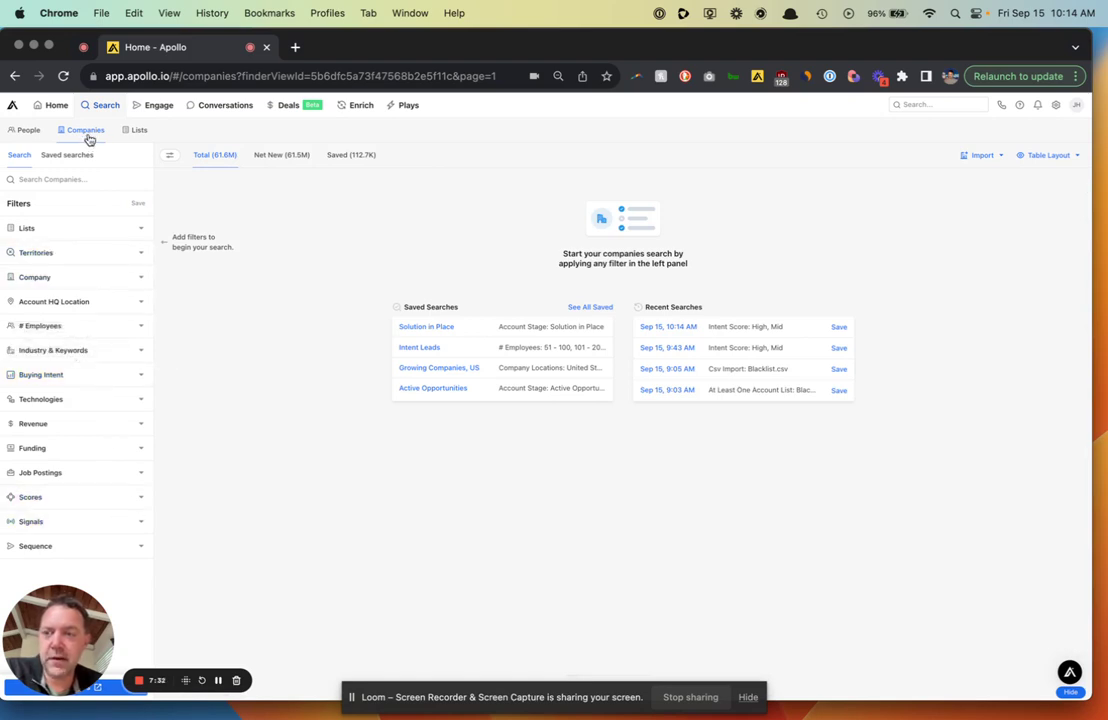
Step: Edit the company table layout from the Scores filter, adding the Early Stage SaaS score column, and save the layout
left_click(139, 502)
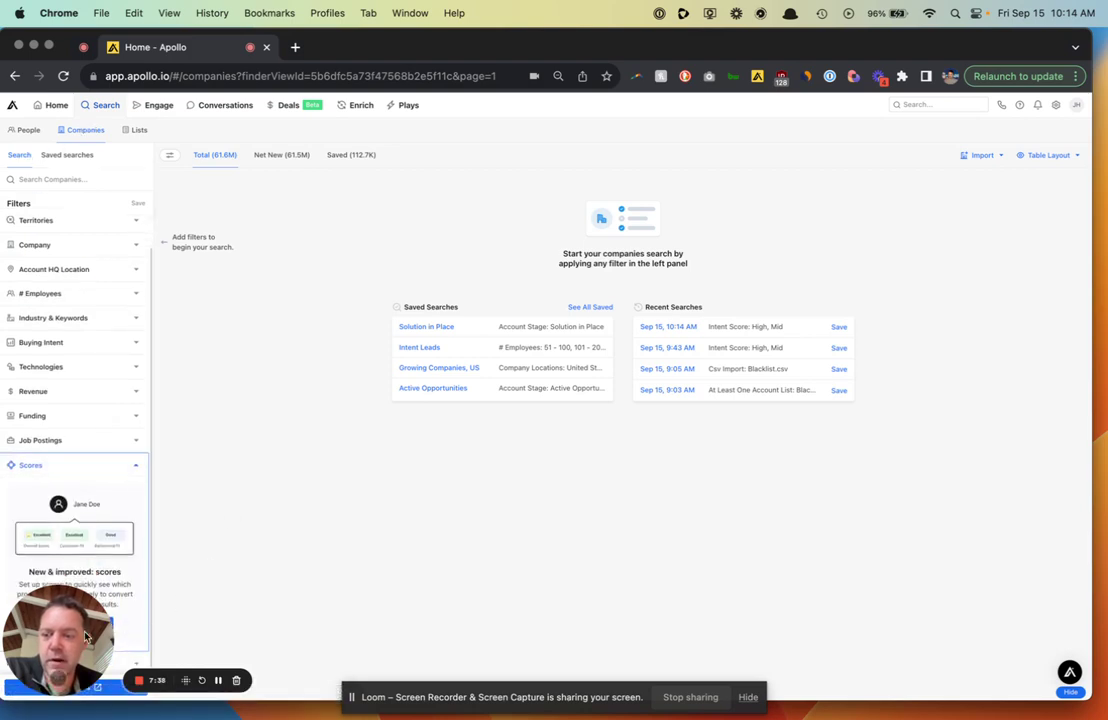
left_click(116, 690)
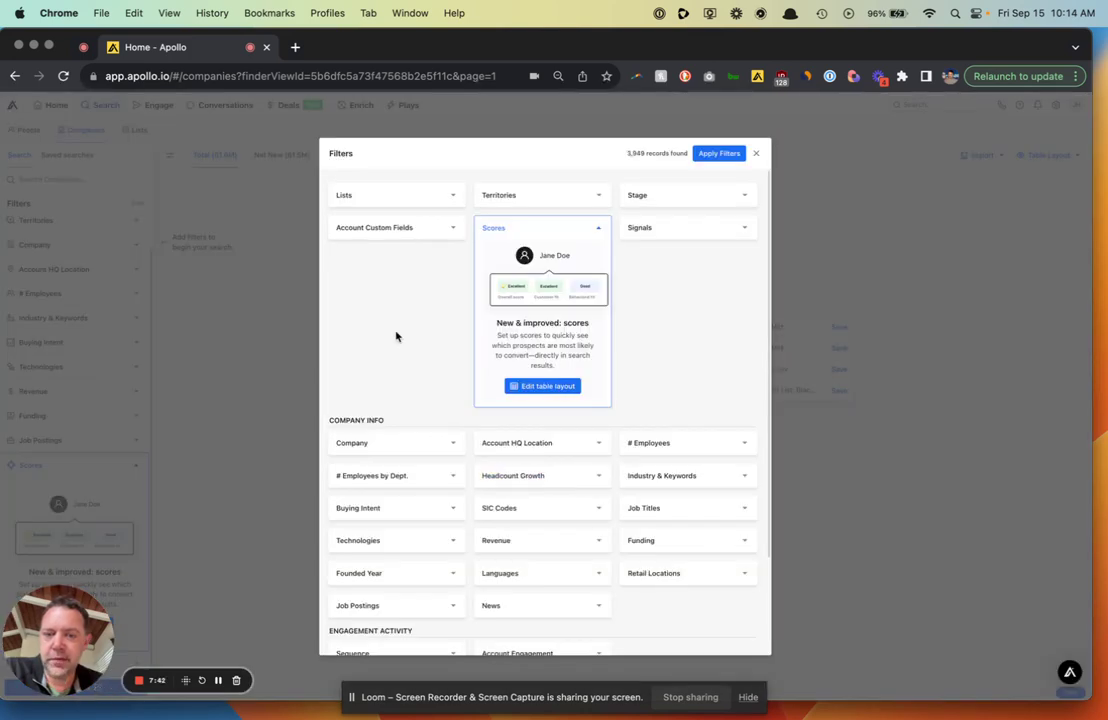
left_click(549, 389)
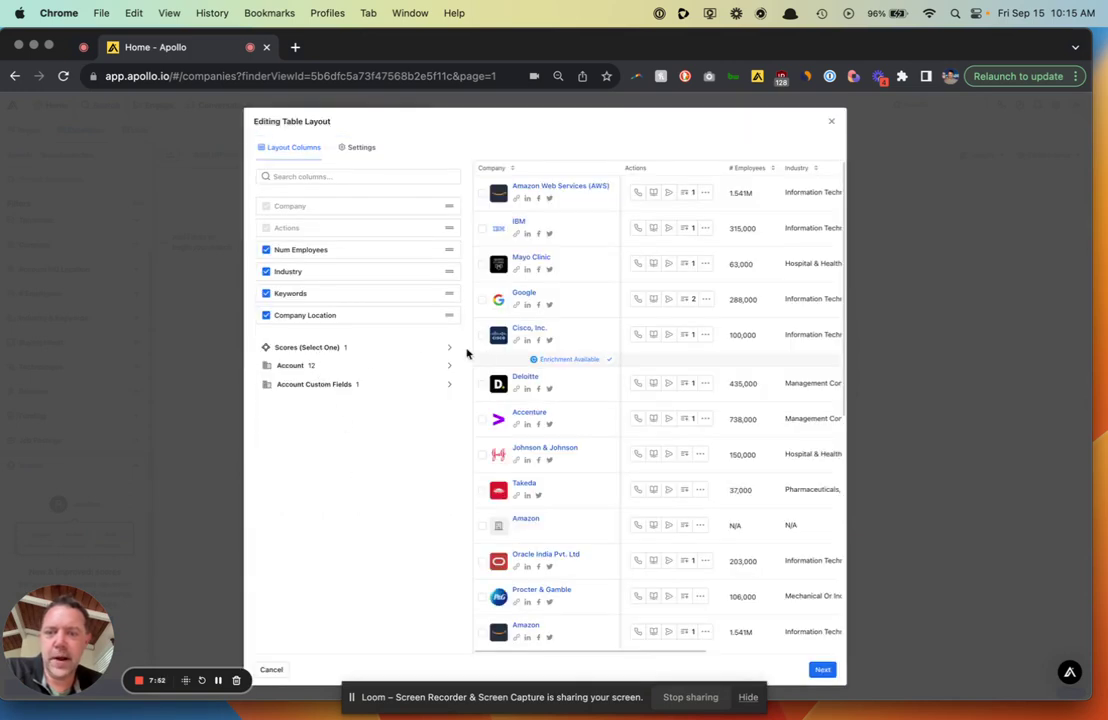
left_click(409, 370)
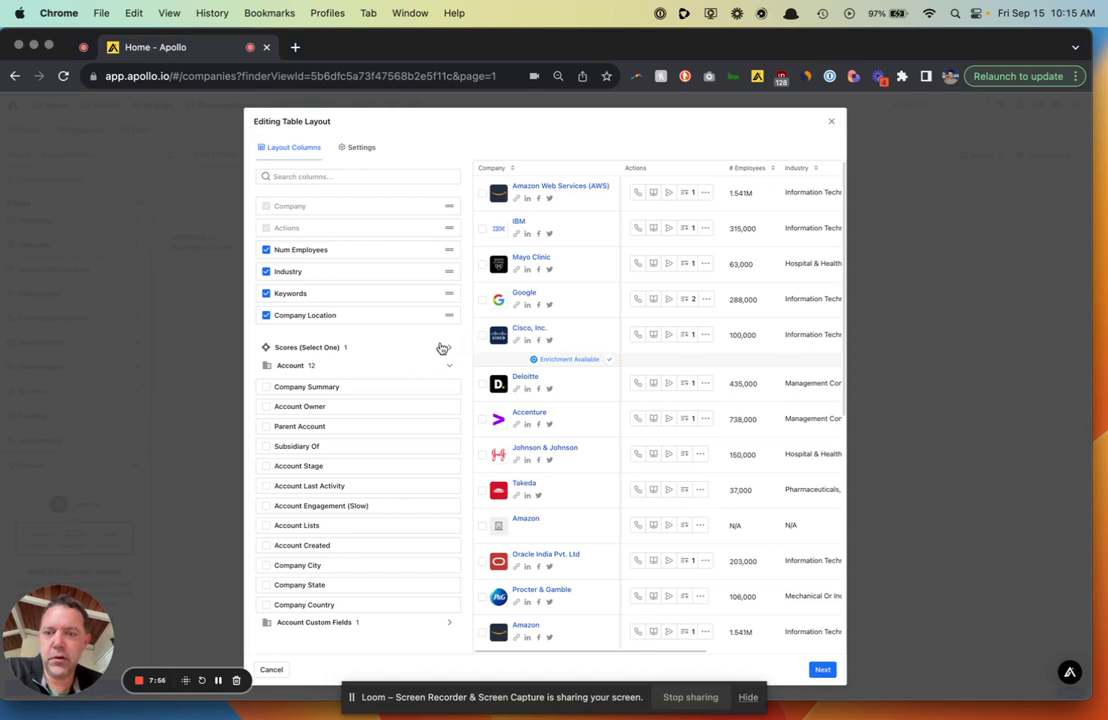
left_click(450, 349)
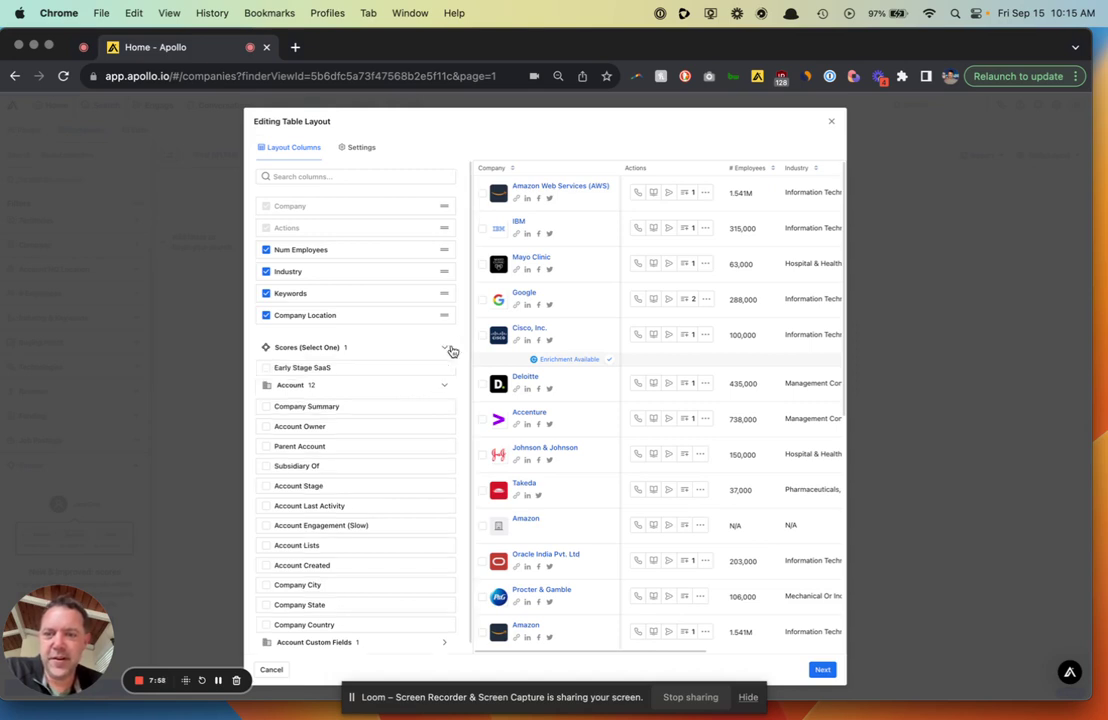
left_click(266, 368)
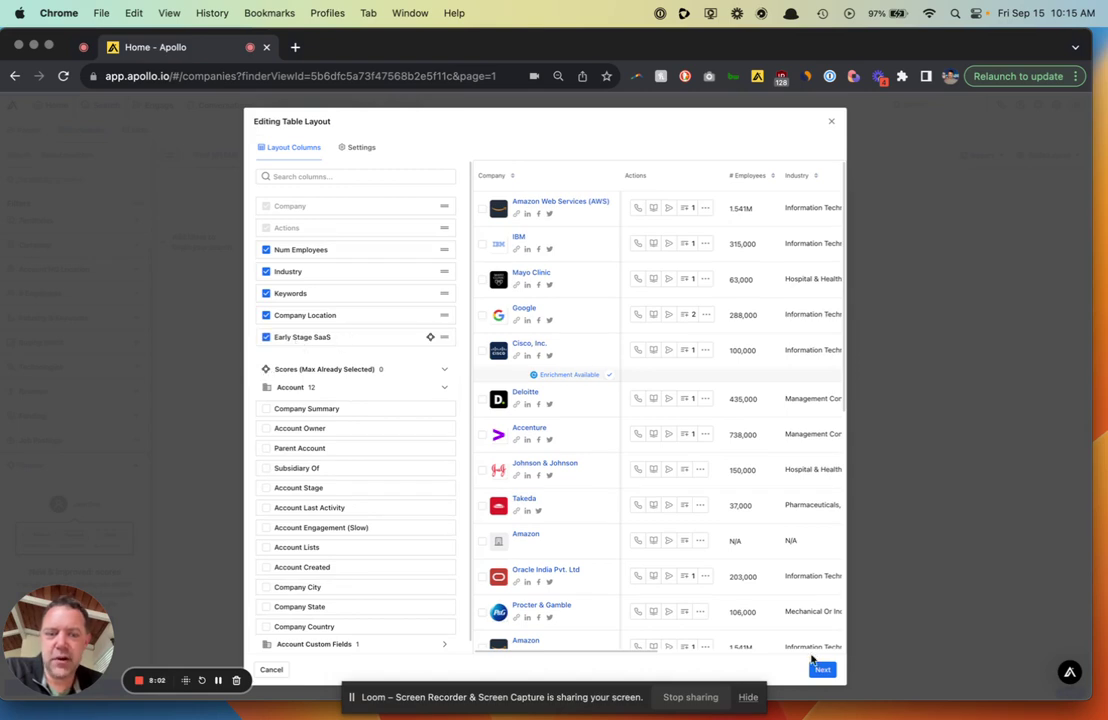
left_click(818, 670)
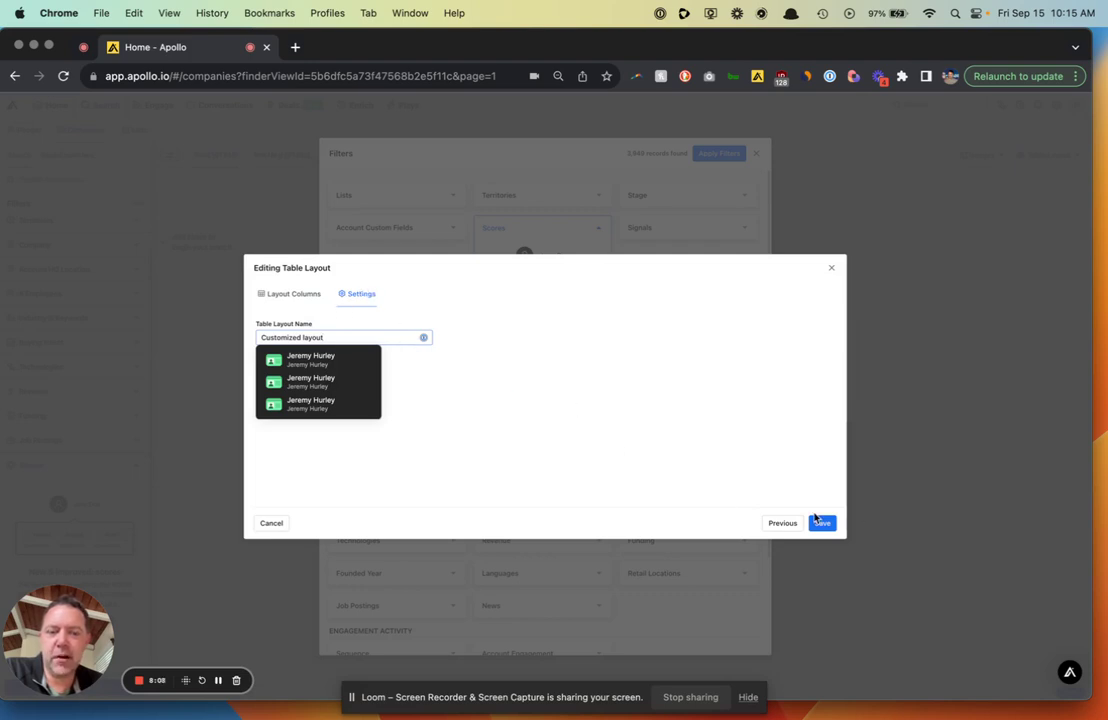
left_click(821, 522)
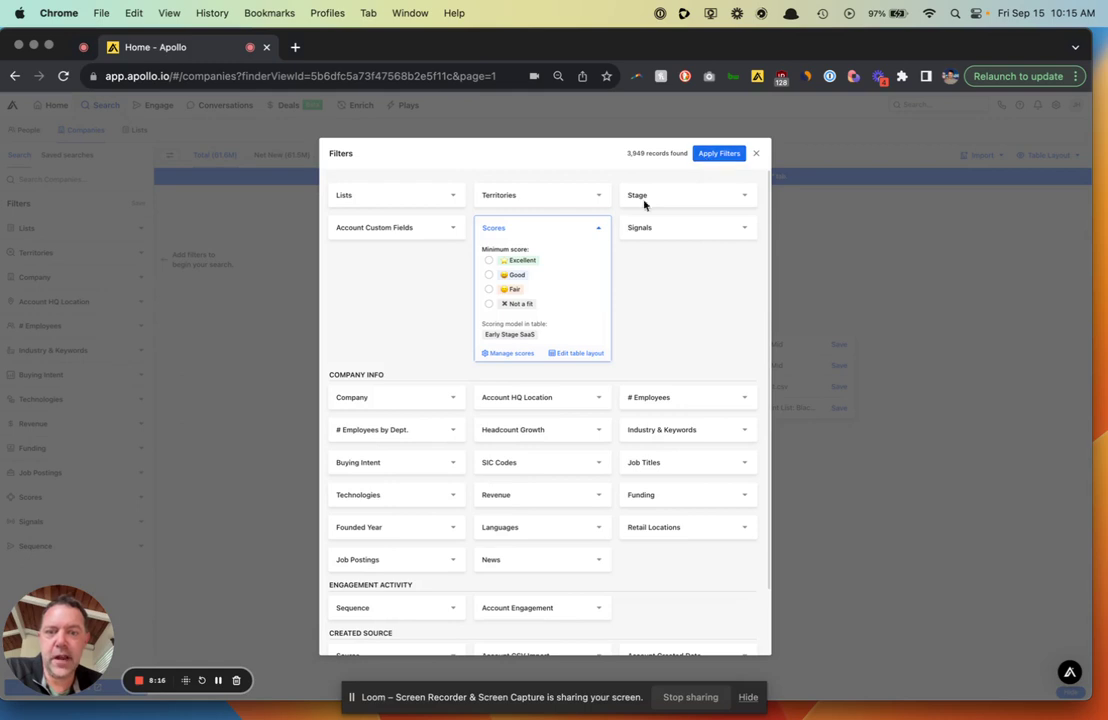
Step: Filter the companies to a minimum Early Stage SaaS score of Good and apply the filter
left_click(488, 261)
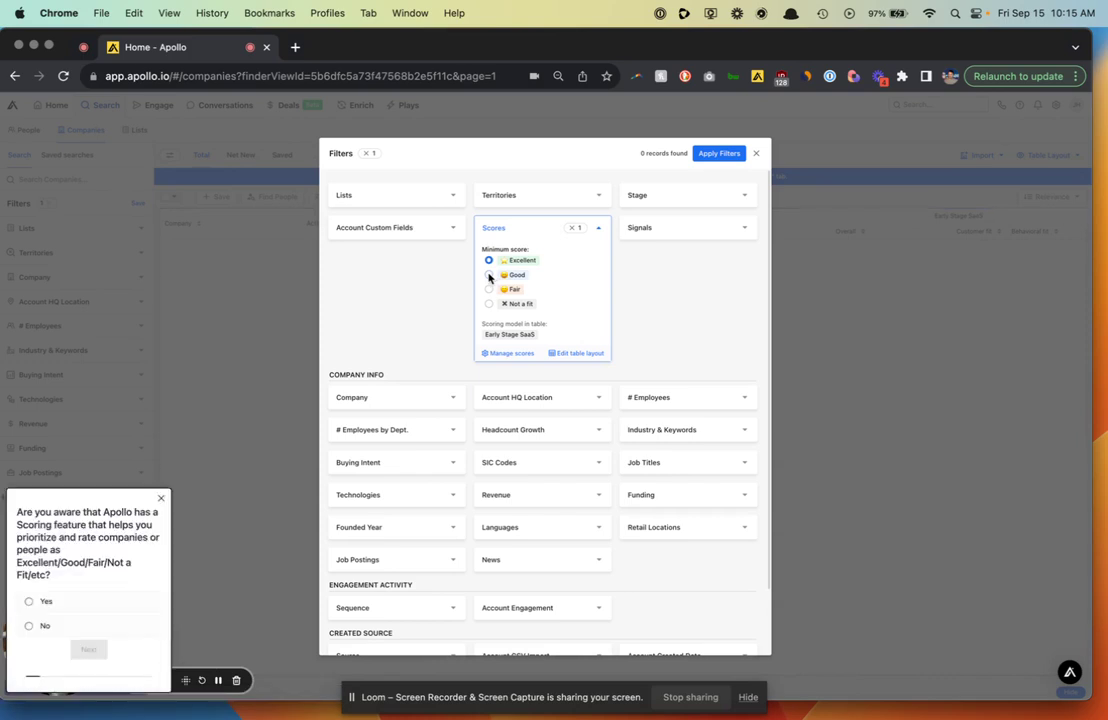
left_click(489, 276)
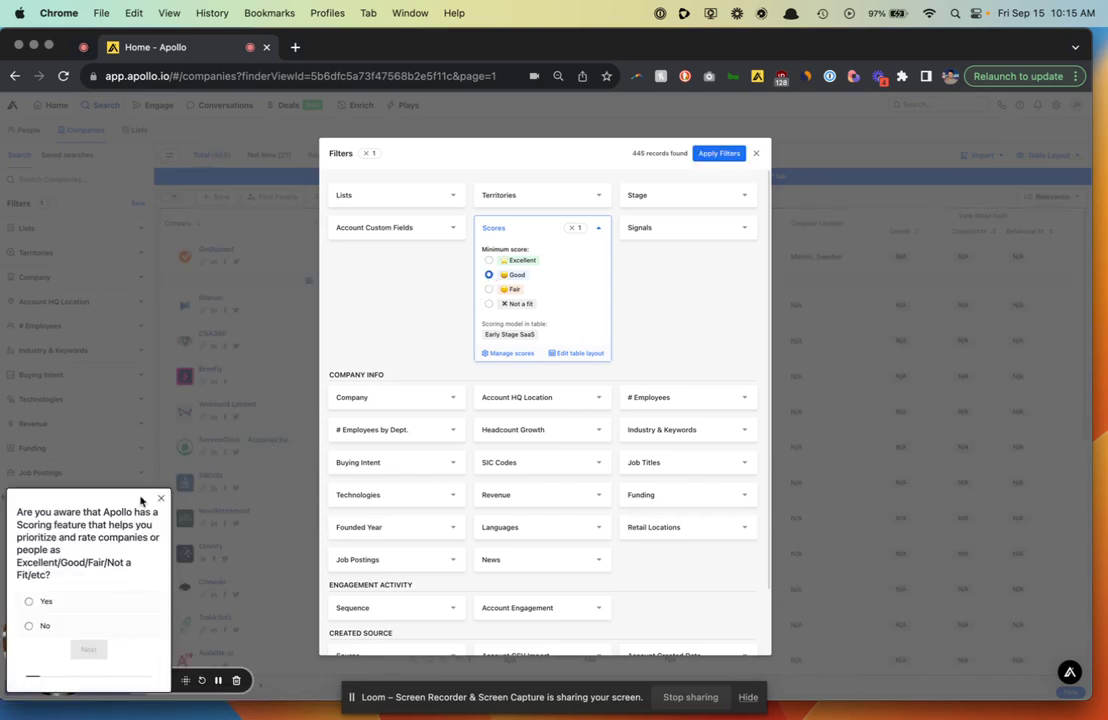
left_click(160, 501)
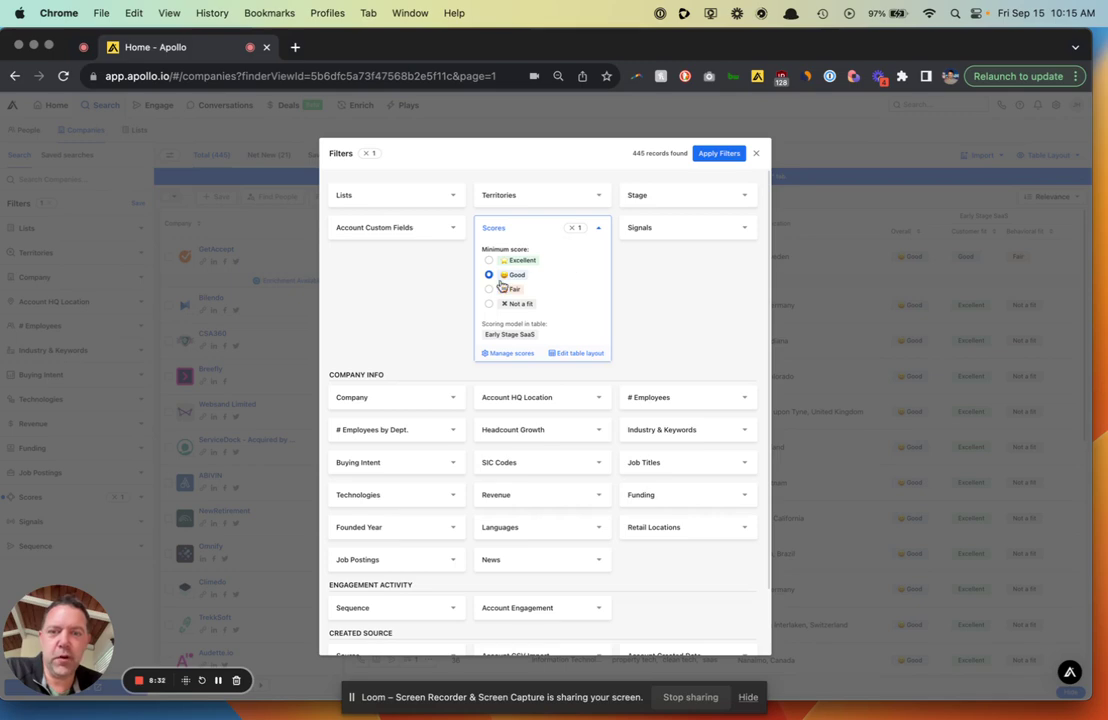
left_click(723, 154)
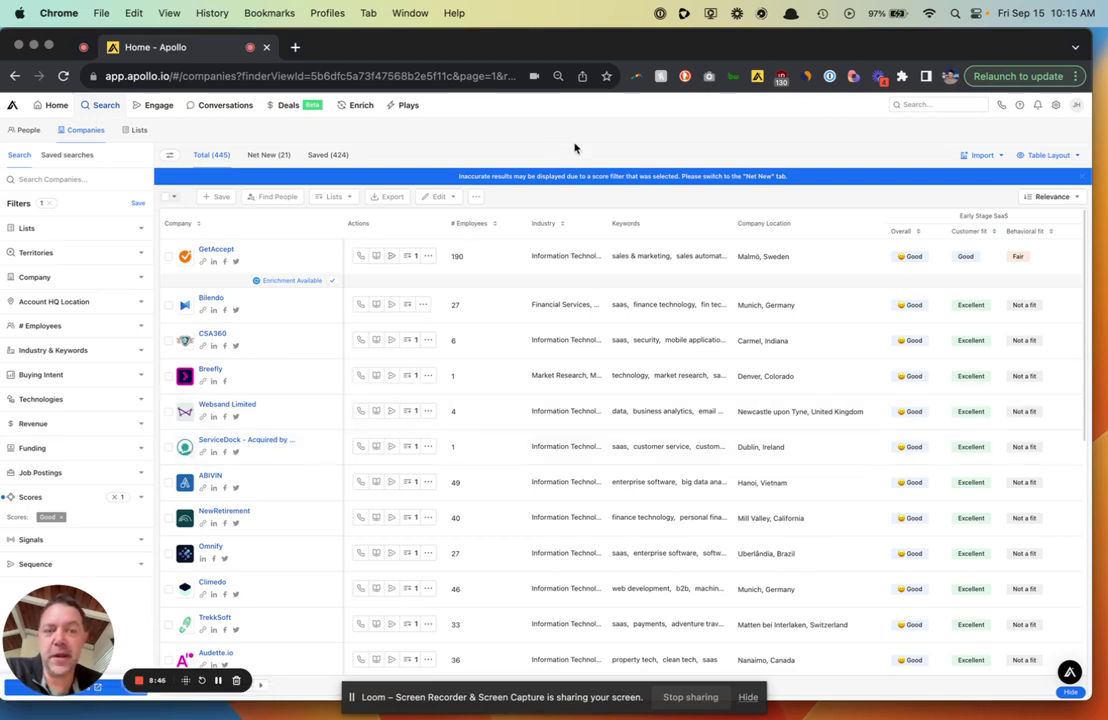
mouse_move(913, 258)
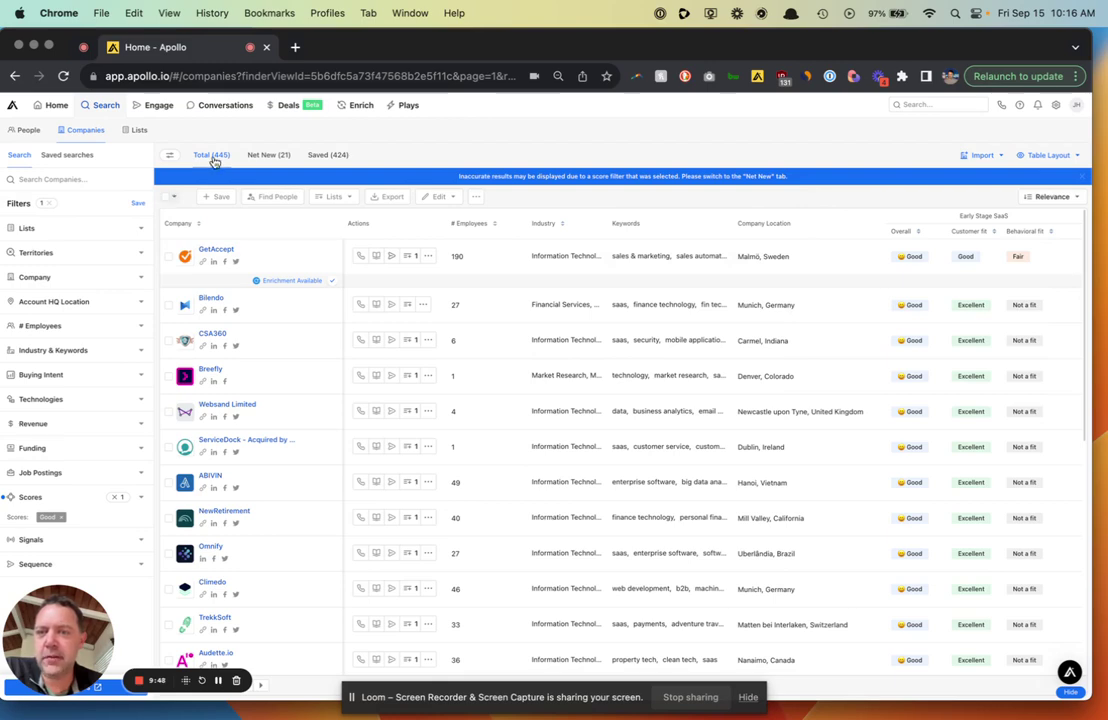
Step: Select all the filtered companies and add them to a new list named Apollo Account Score
left_click(170, 199)
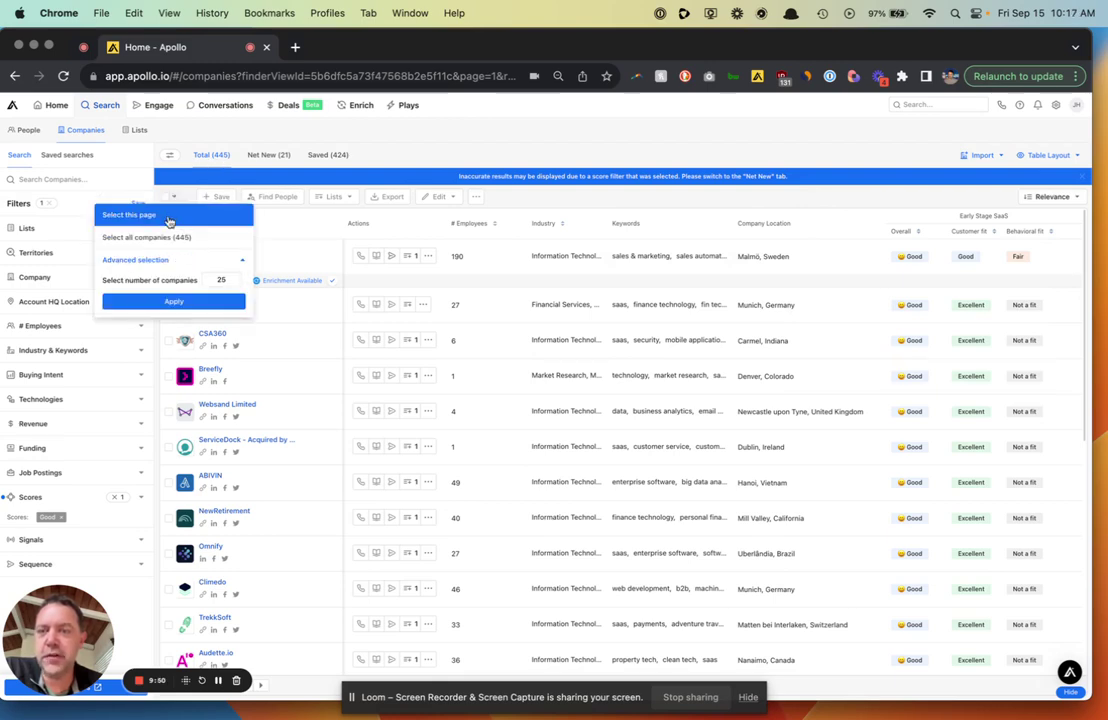
left_click(168, 236)
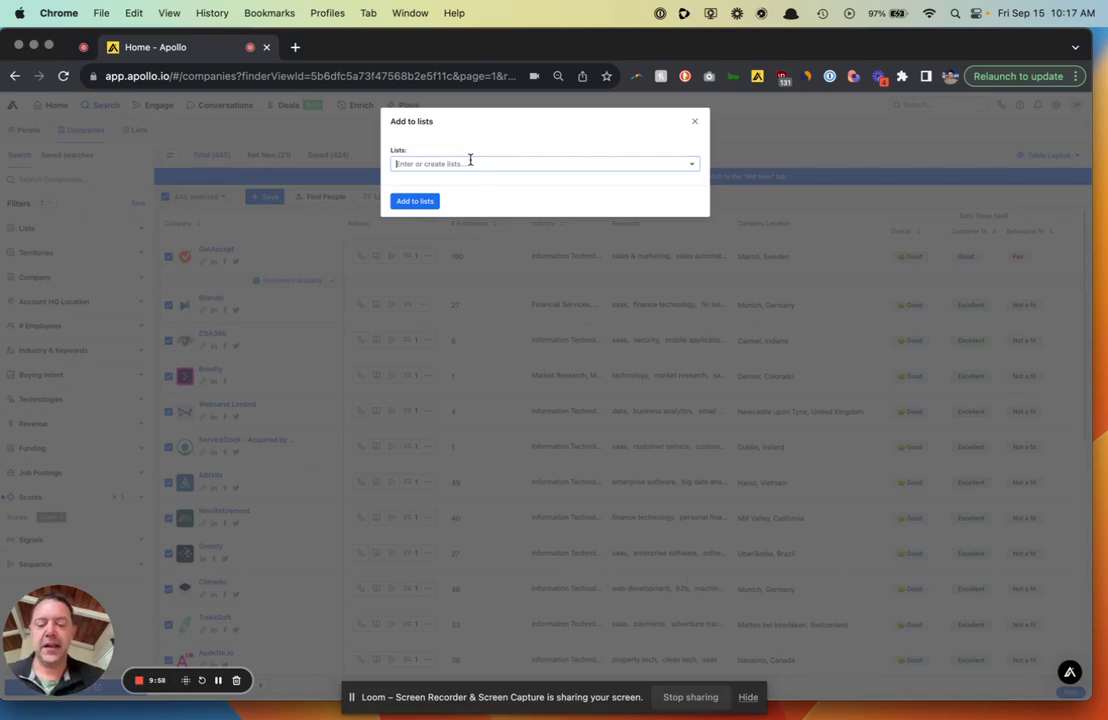
type("A")
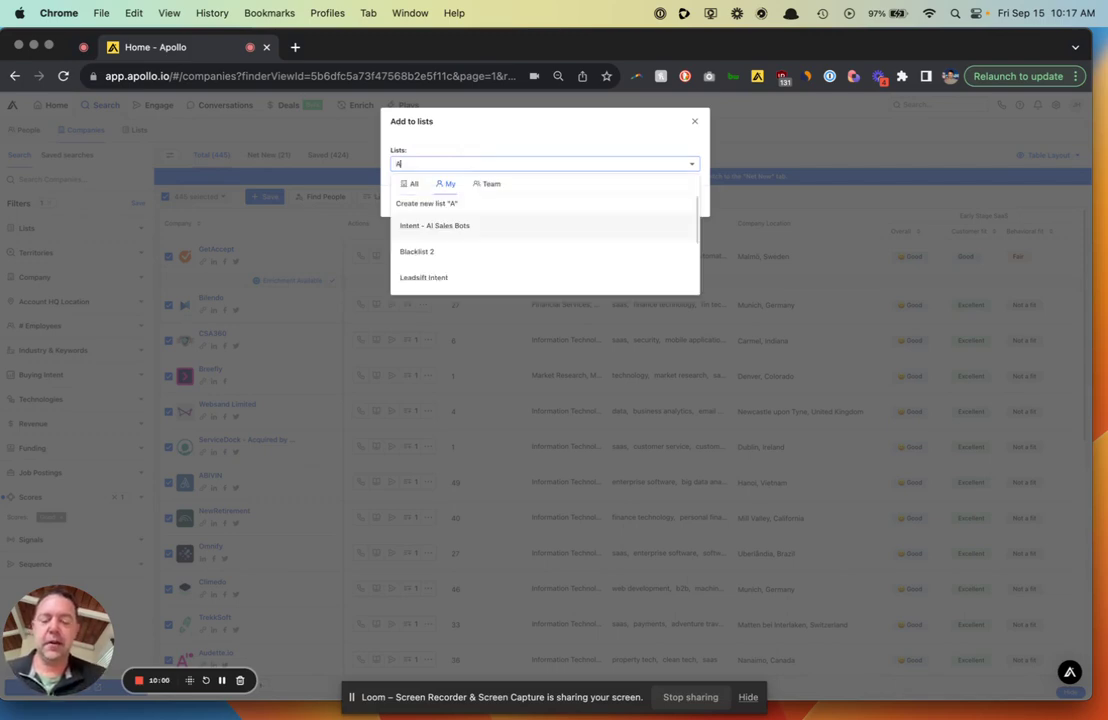
type("pollo Accou")
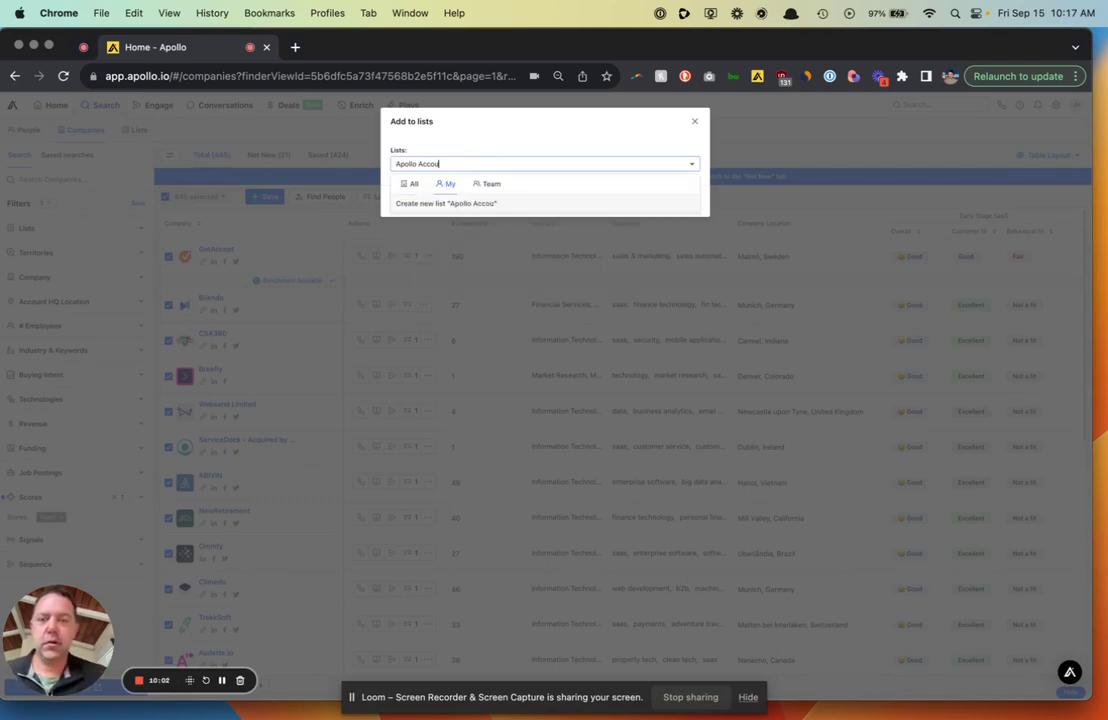
type("nt Score")
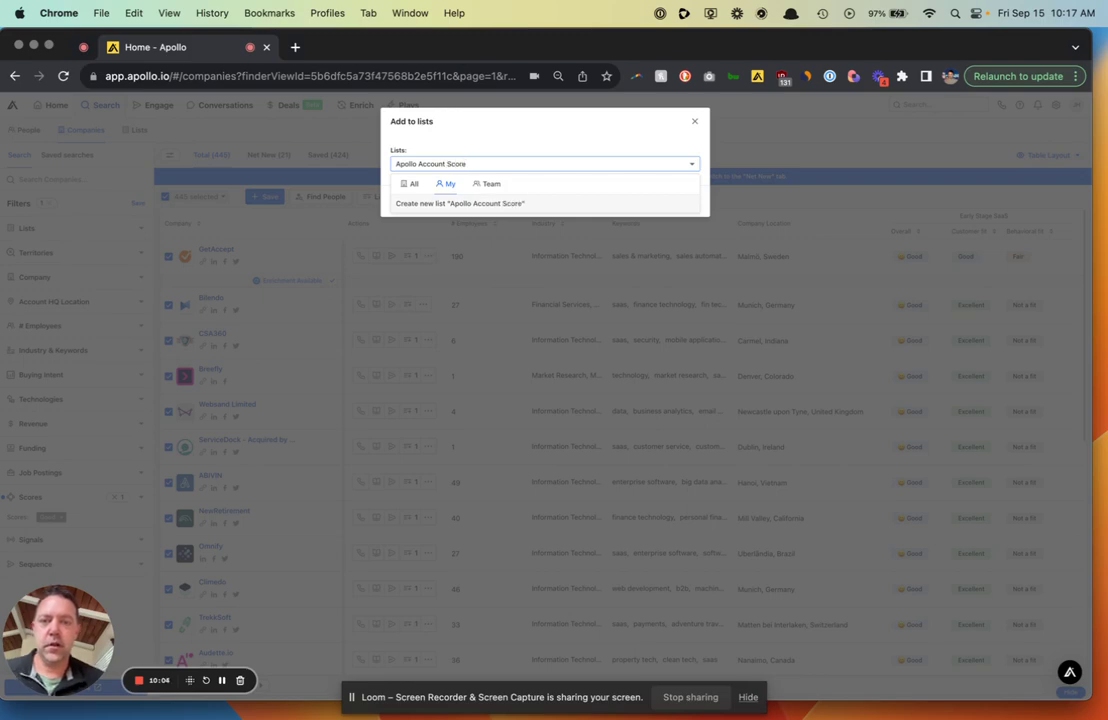
left_click(490, 203)
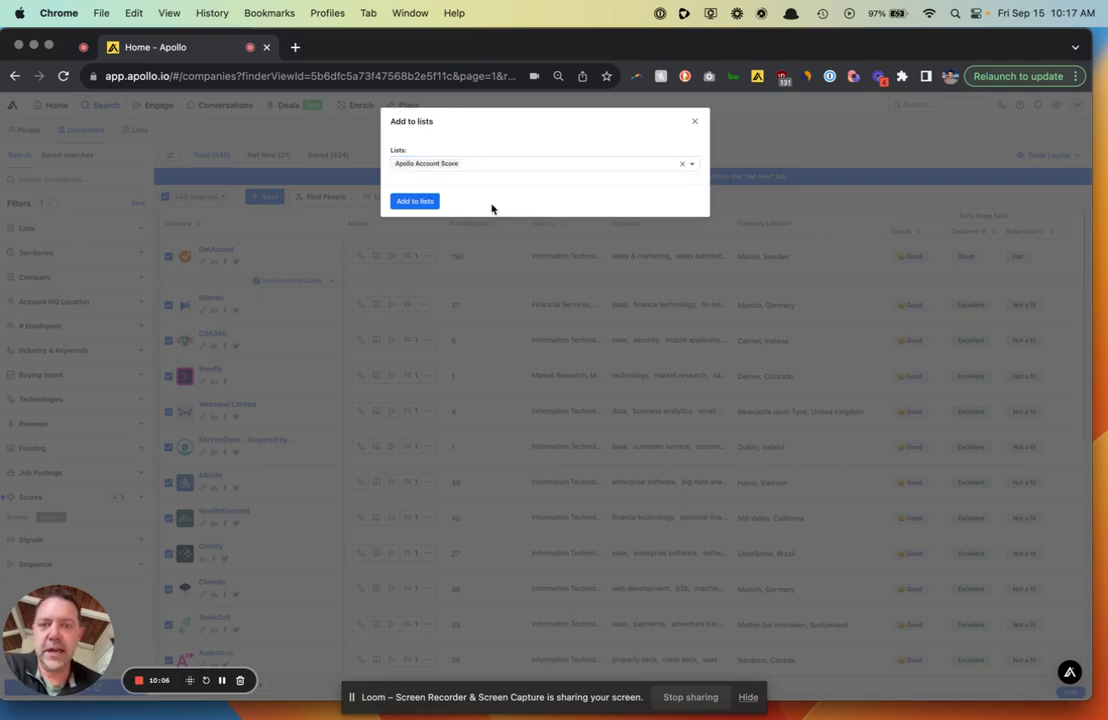
left_click(434, 203)
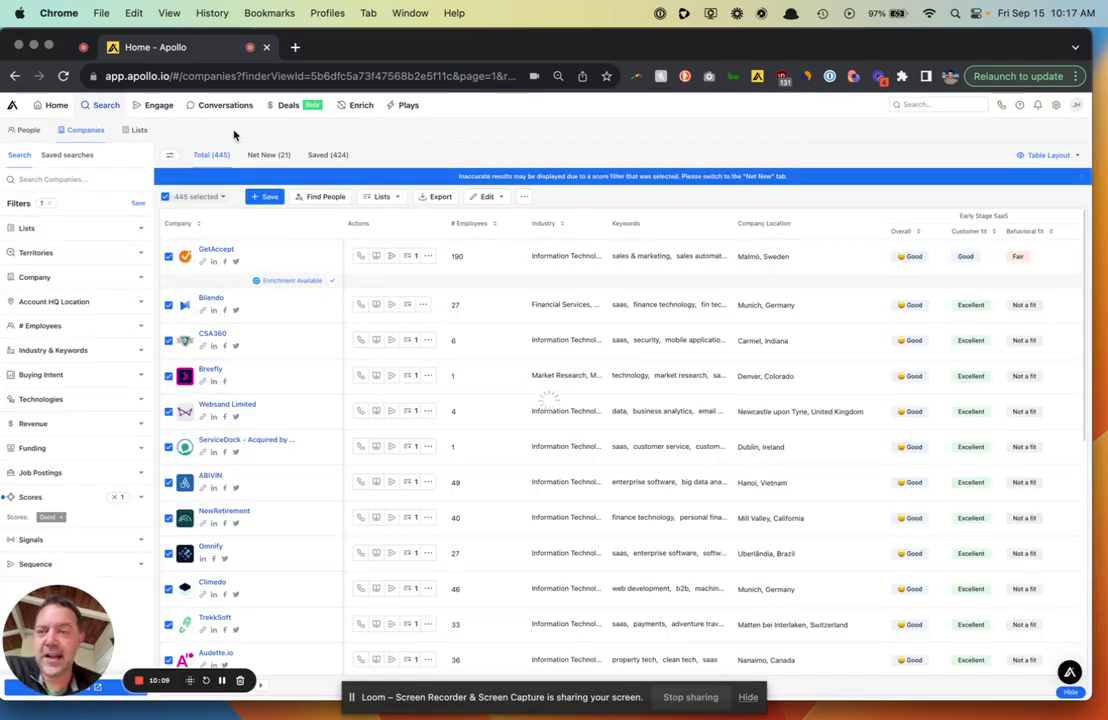
Step: Select all companies in the score-filtered results and find the people who work at them
left_click(166, 200)
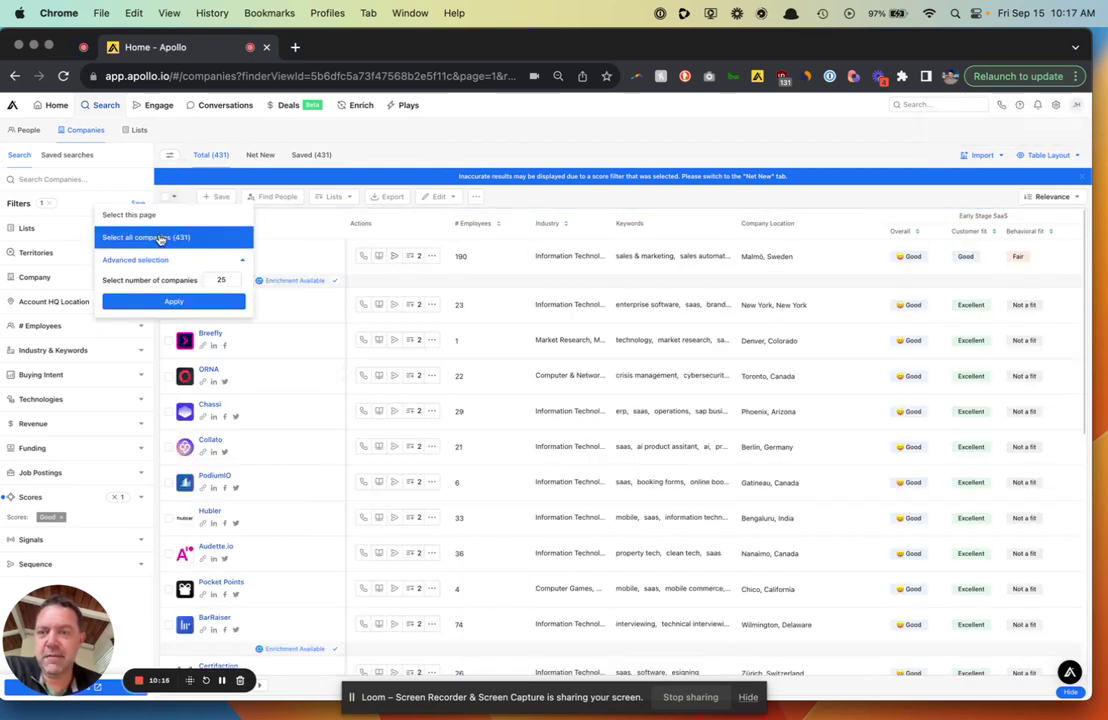
left_click(160, 238)
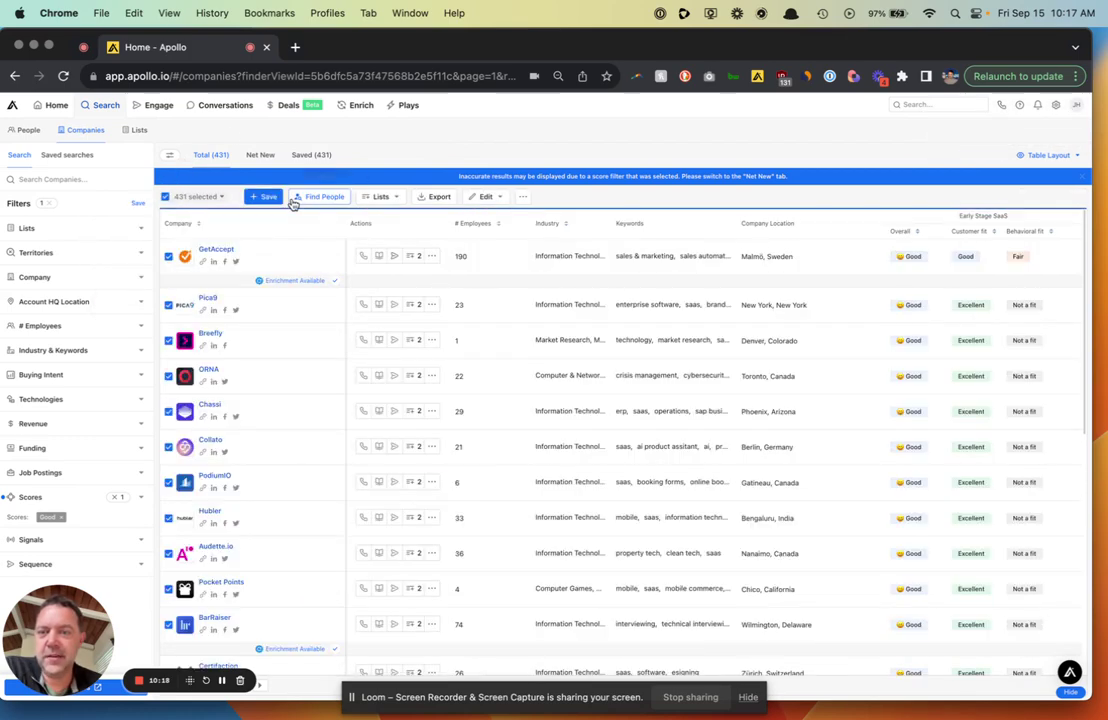
left_click(309, 201)
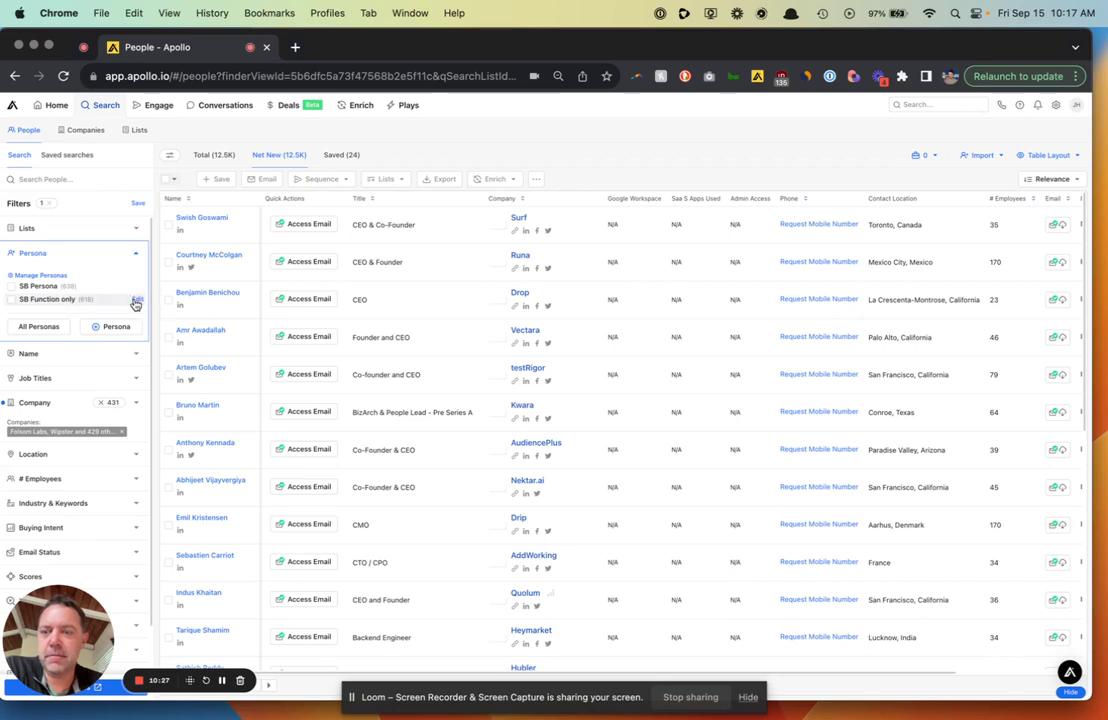
Step: Review the job title, keyword and employee filters of the SB Function only persona without changing them
left_click(138, 304)
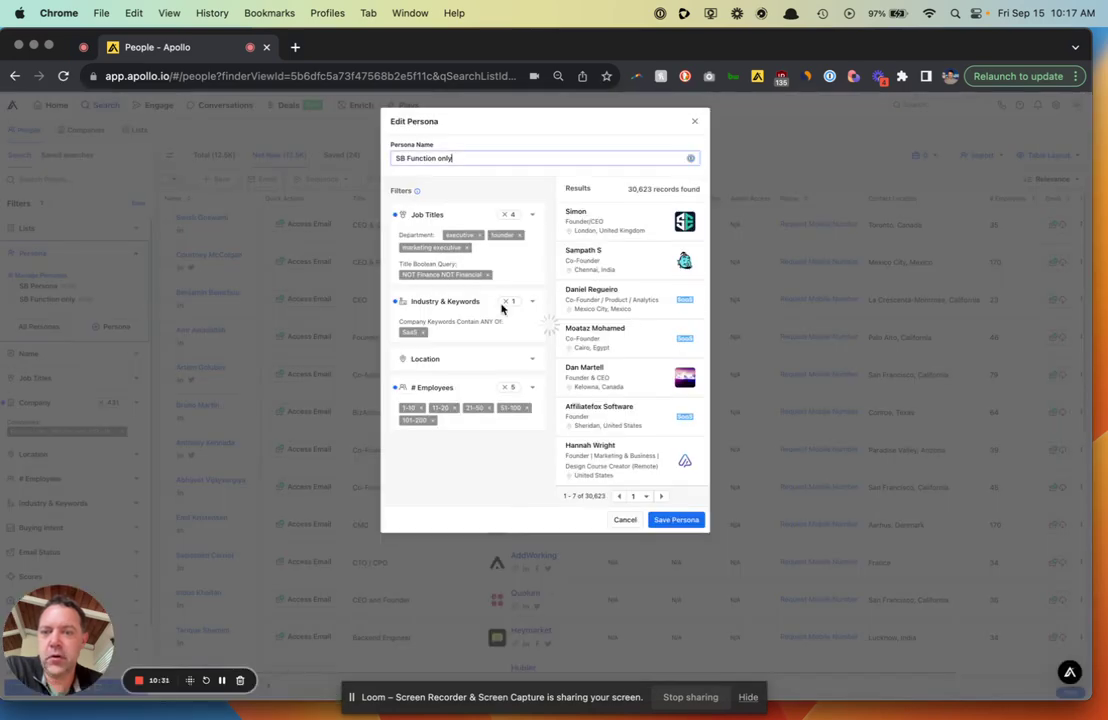
left_click(616, 131)
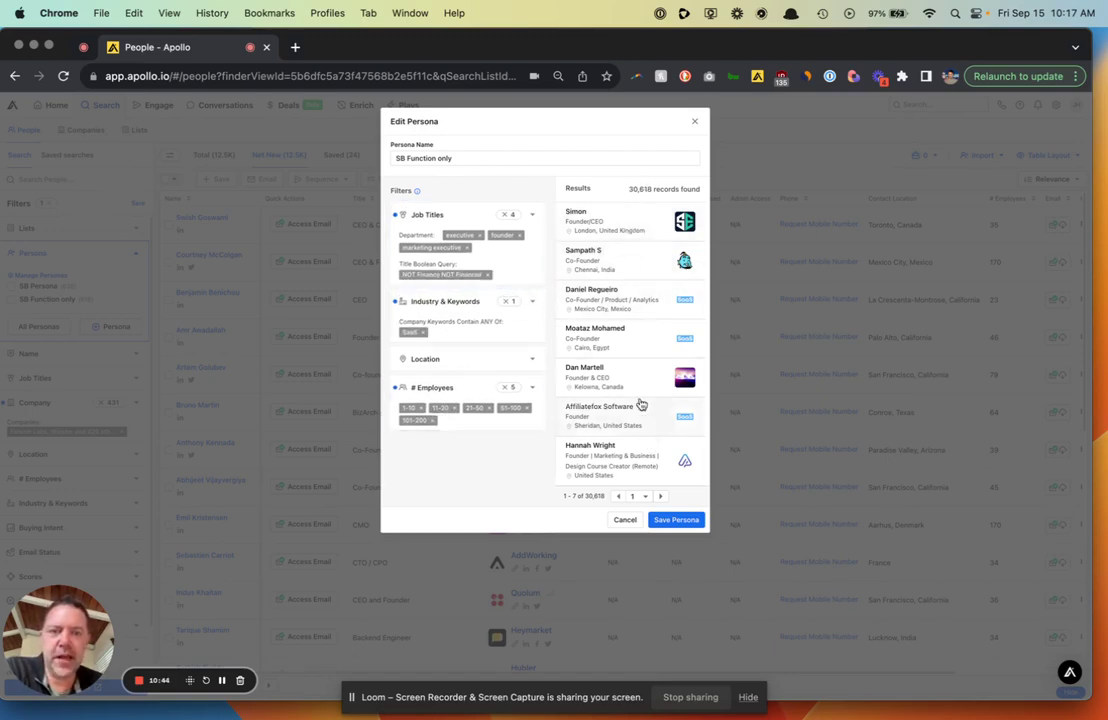
left_click(697, 124)
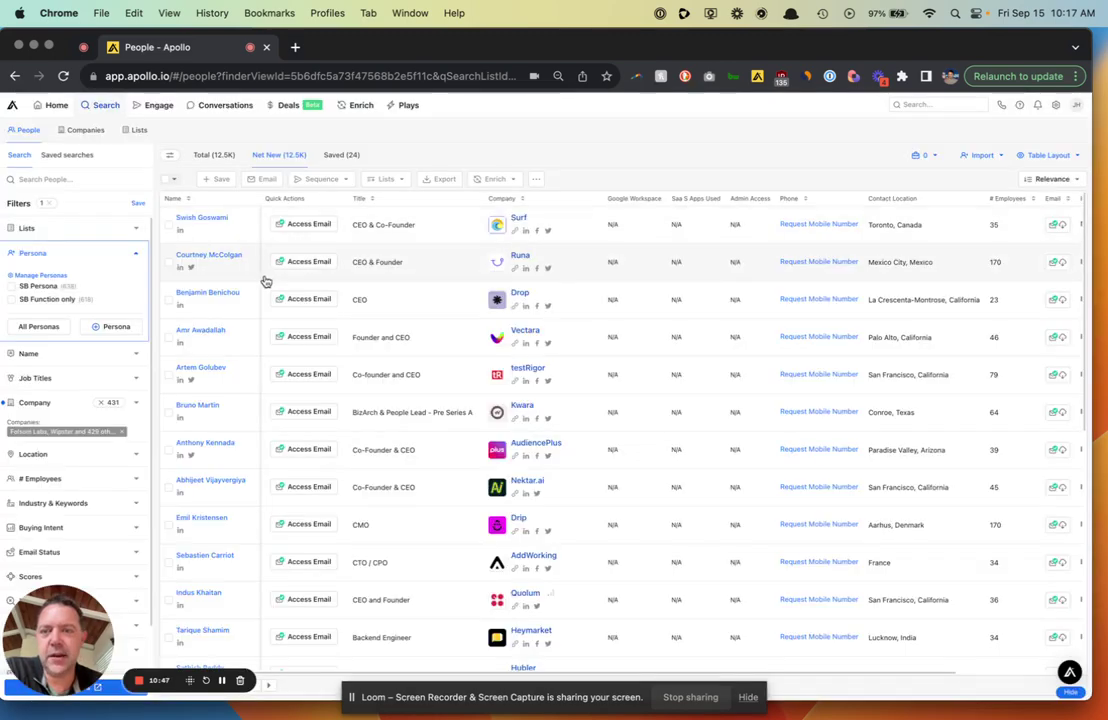
Step: Filter the people by the SB Function only persona and select all the matching net new people
left_click(12, 301)
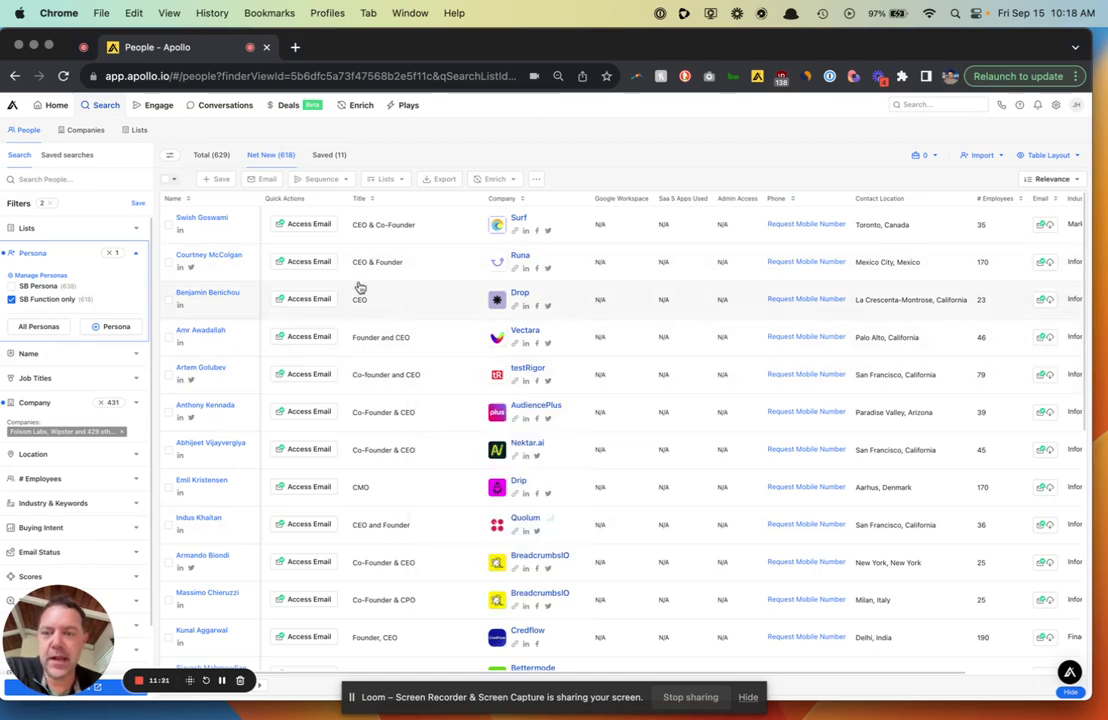
left_click(167, 181)
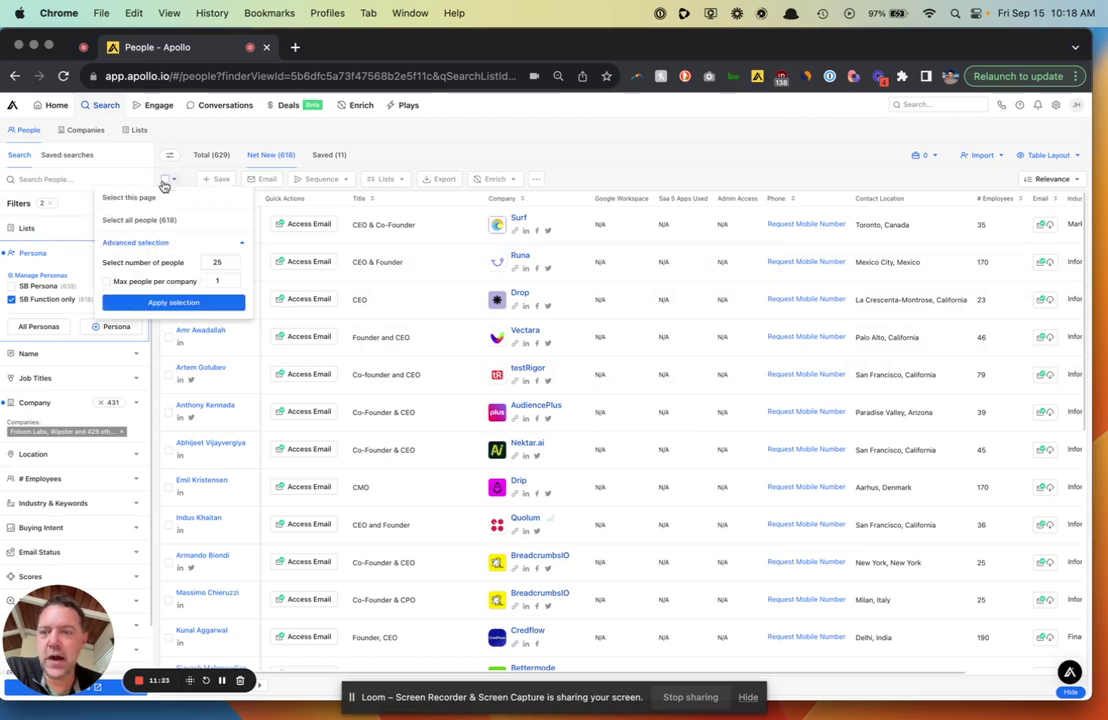
left_click(145, 218)
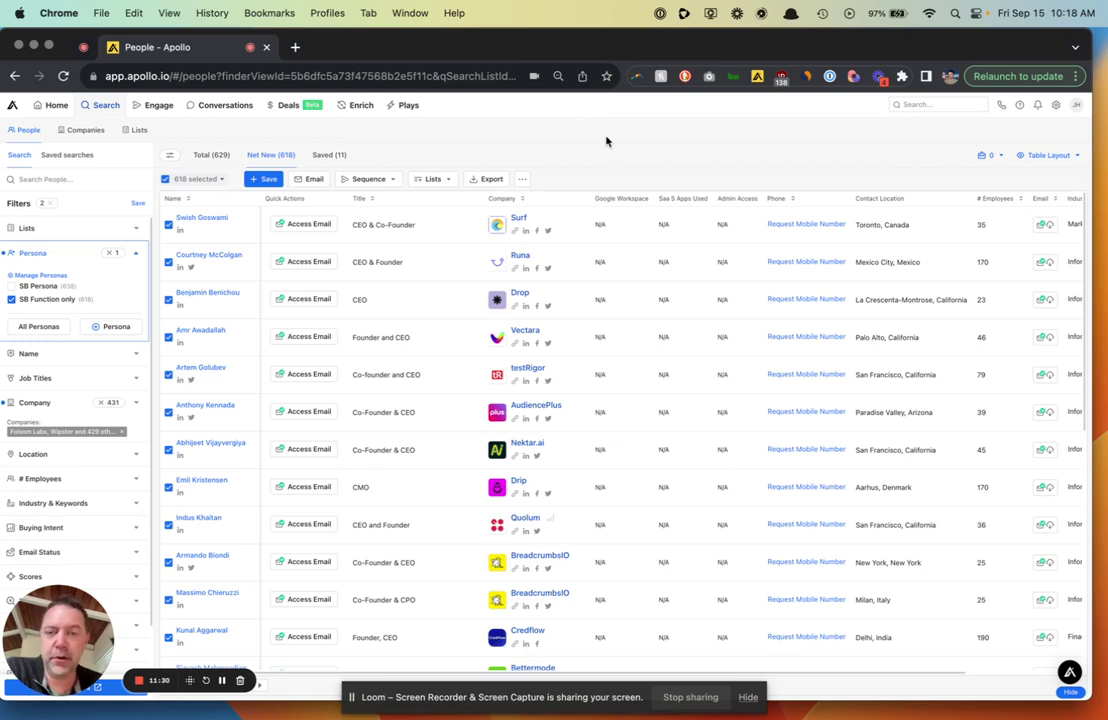
Step: Try to add the selected people to the existing sequence SB Outbound - General
left_click(379, 185)
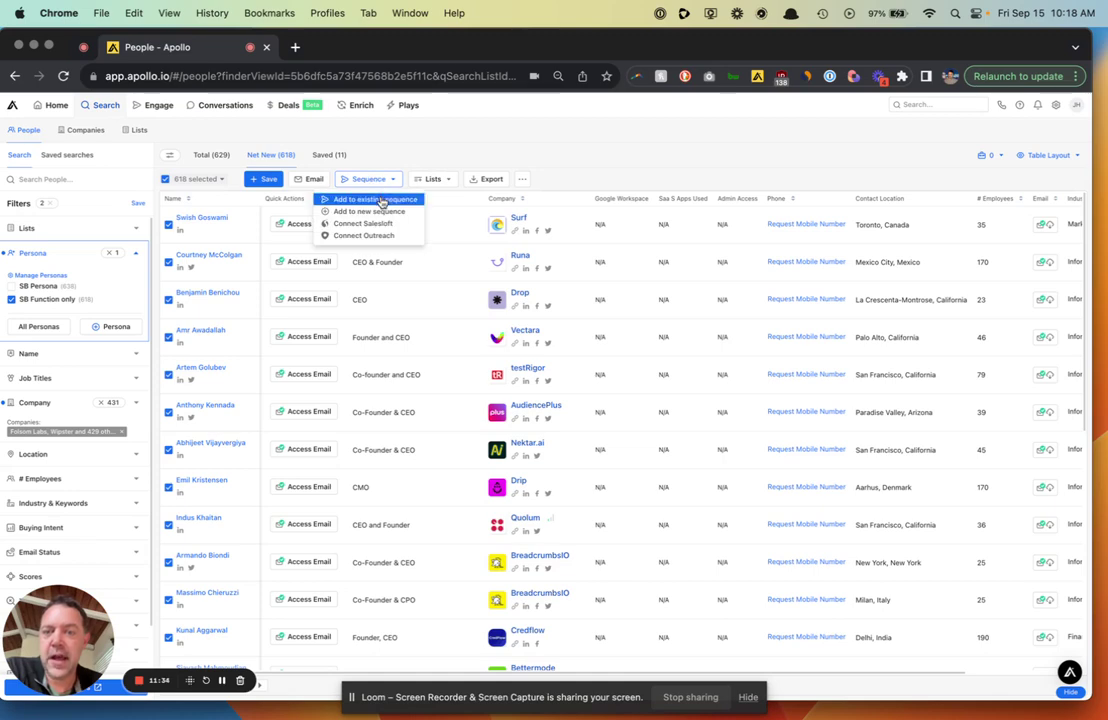
left_click(379, 200)
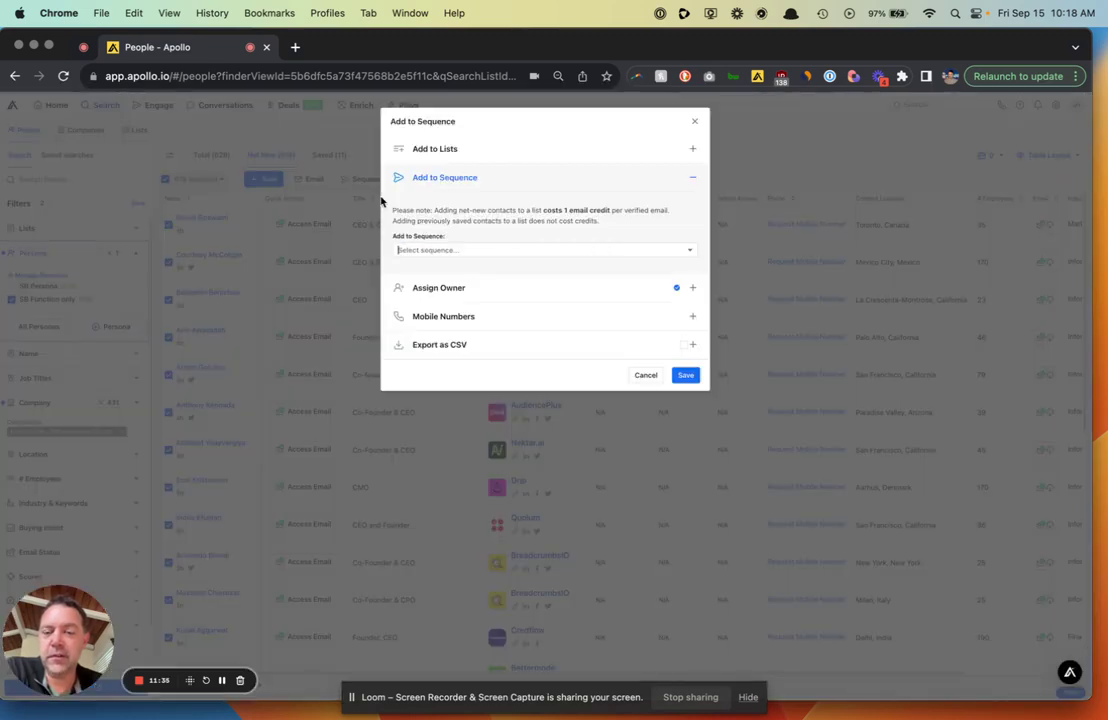
left_click(519, 250)
left_click(495, 290)
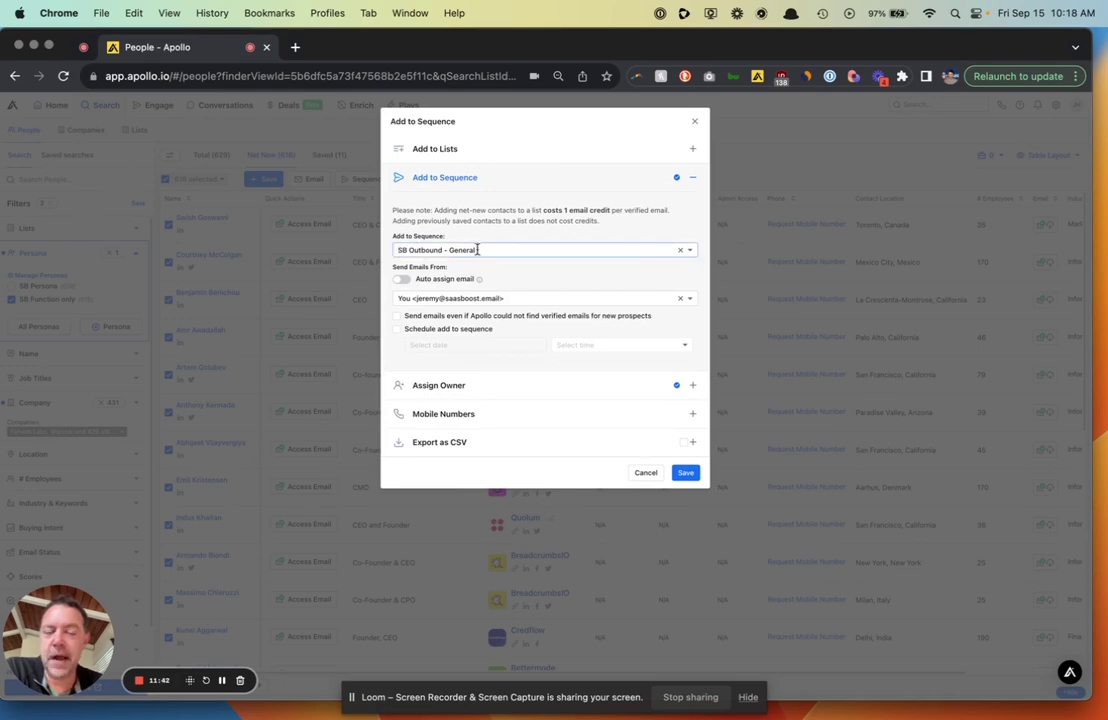
Step: Turn on auto assign email with both sender mailboxes for the sequence, and cancel adding the people
left_click(504, 299)
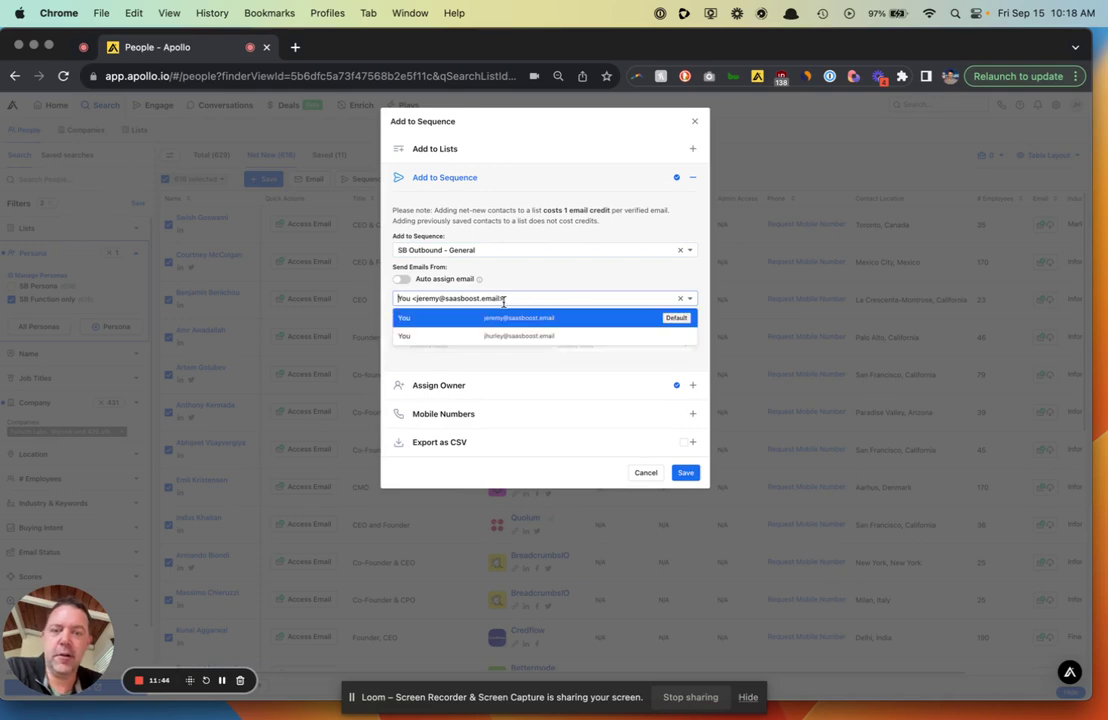
left_click(418, 295)
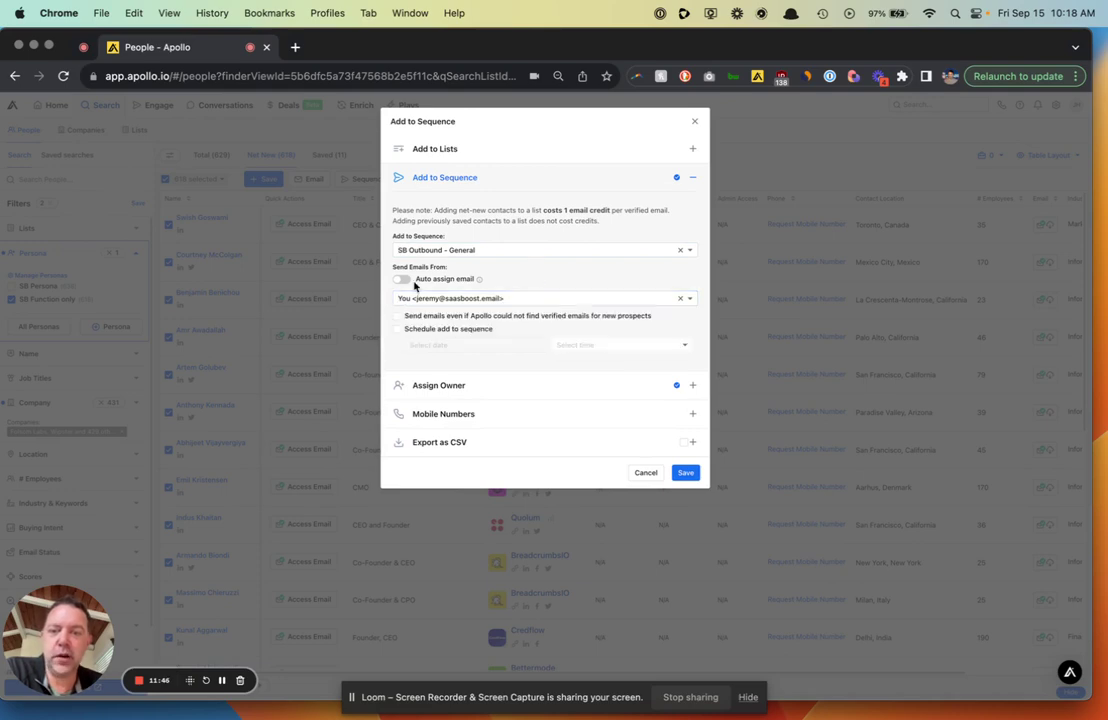
left_click(400, 280)
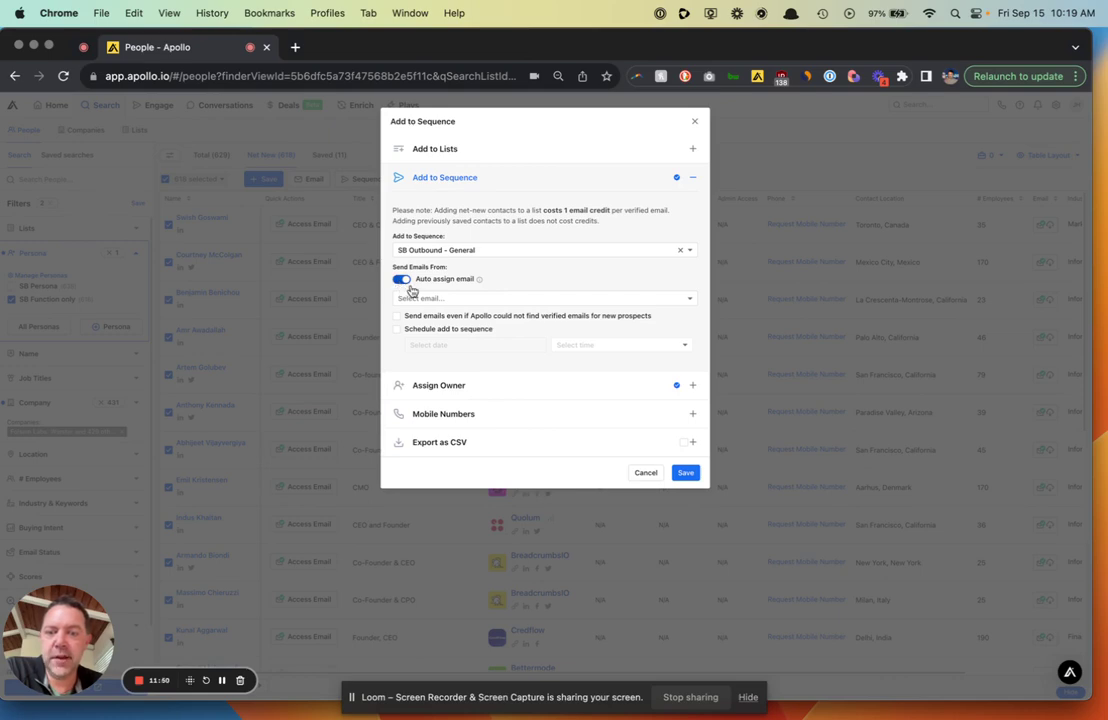
left_click(448, 298)
left_click(417, 322)
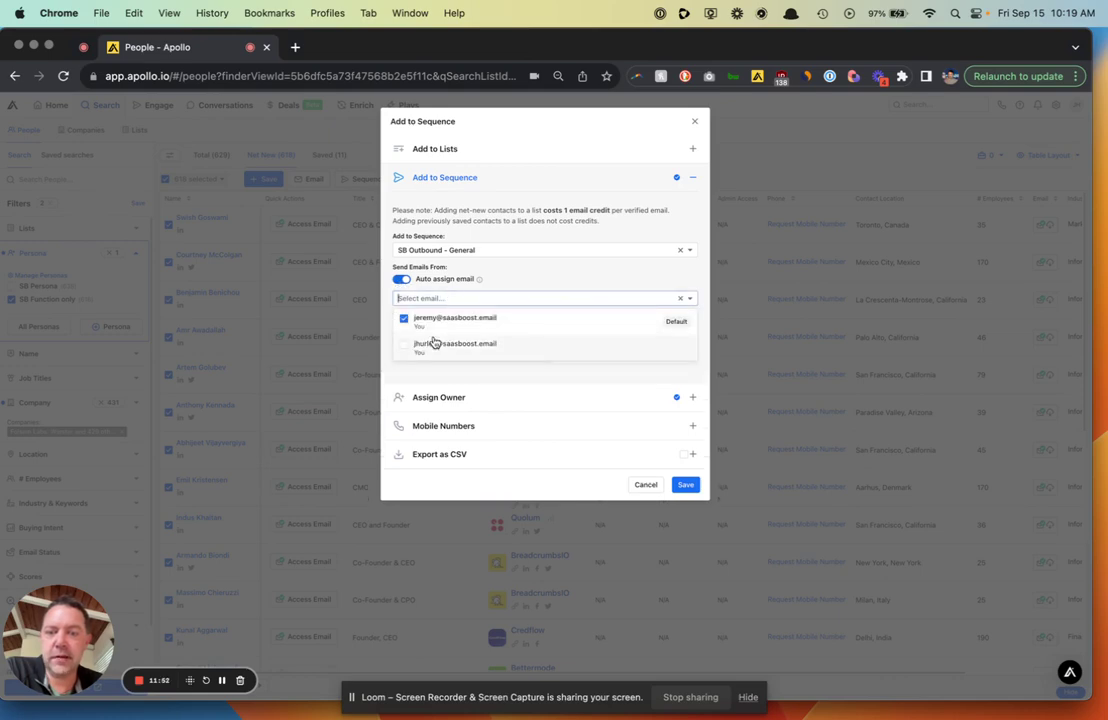
left_click(433, 342)
left_click(539, 280)
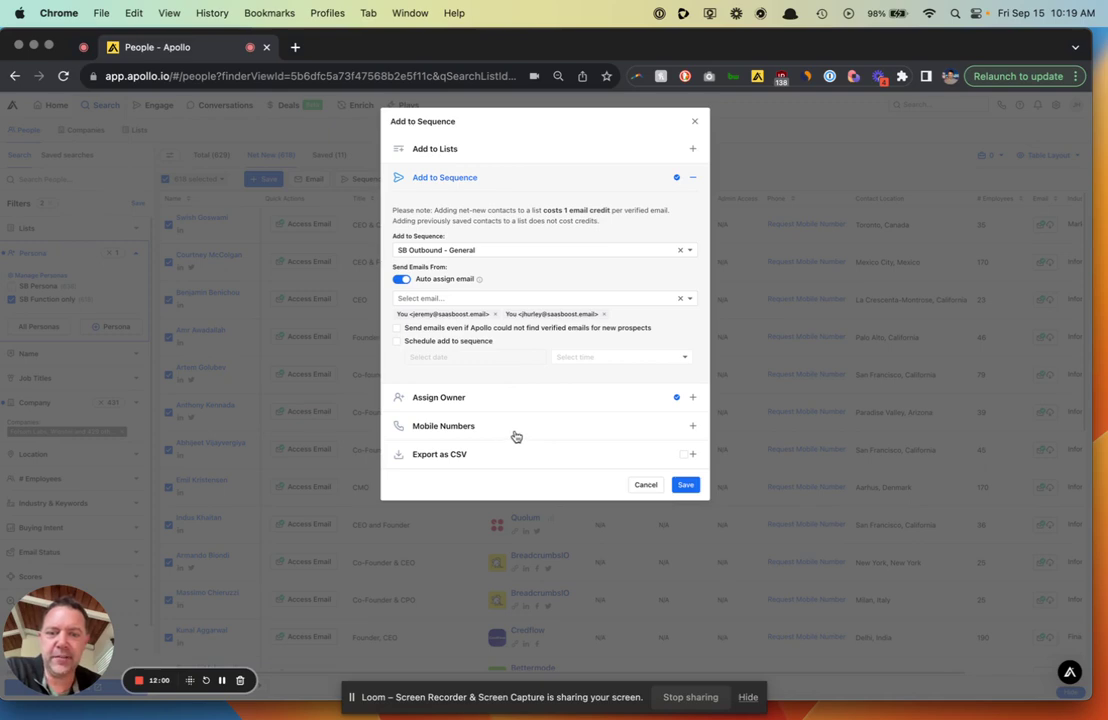
left_click(646, 486)
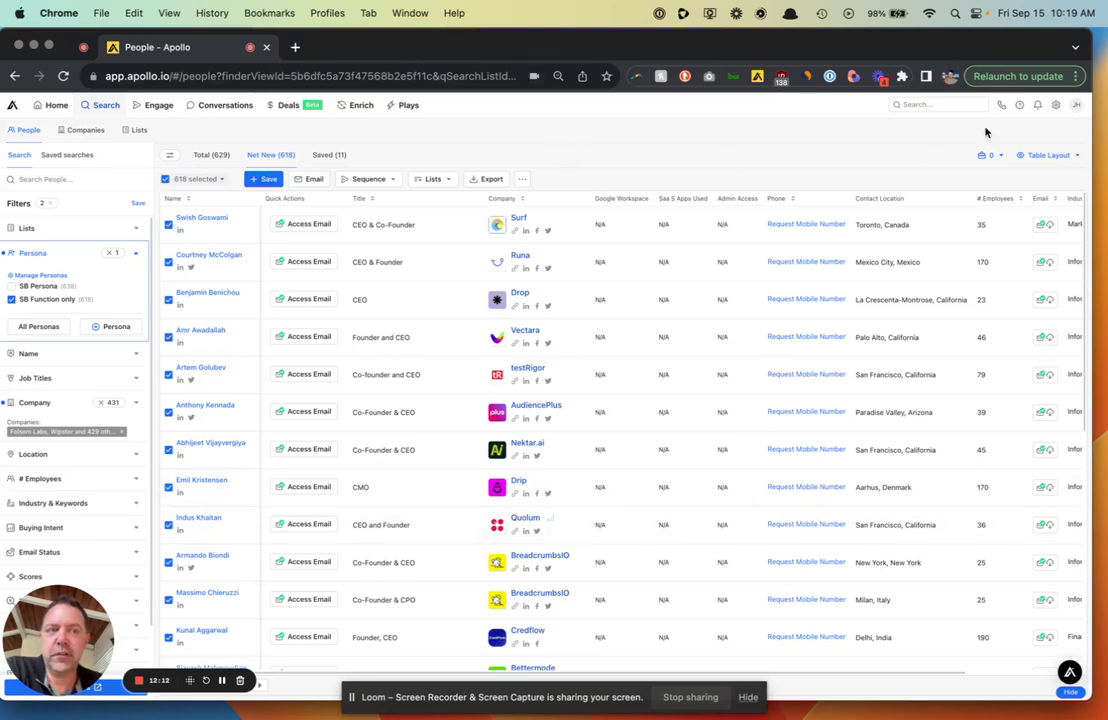
Step: View the Early Stage SaaS score in the scoring settings and return to the list of scores
left_click(1055, 108)
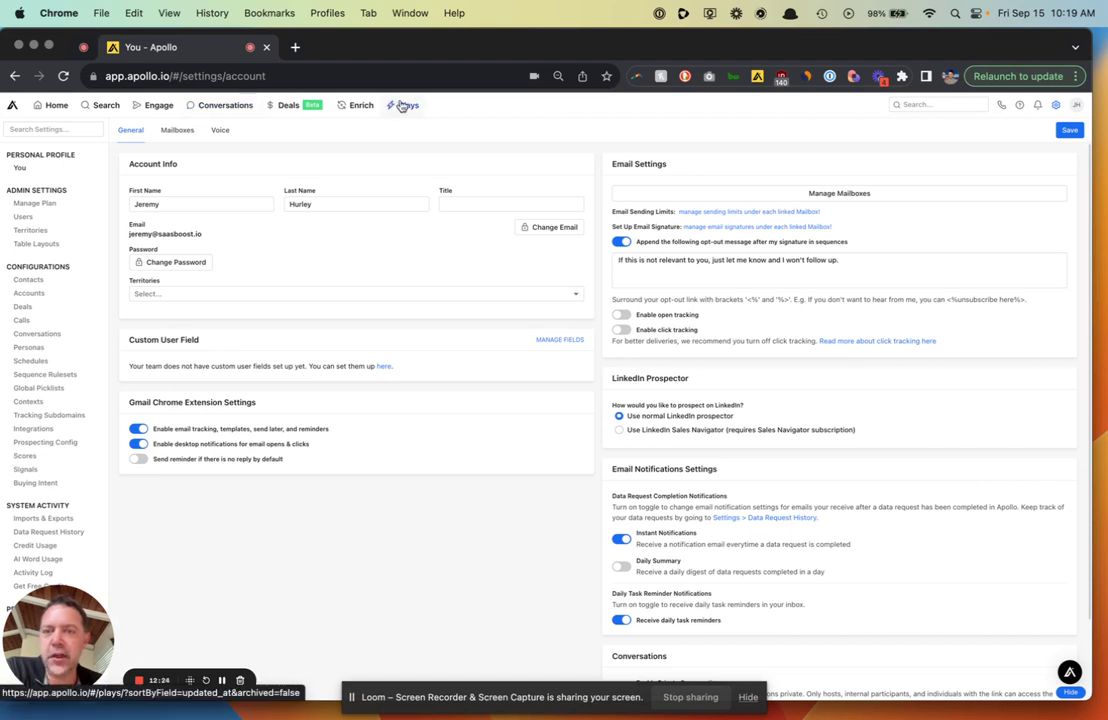
left_click(25, 457)
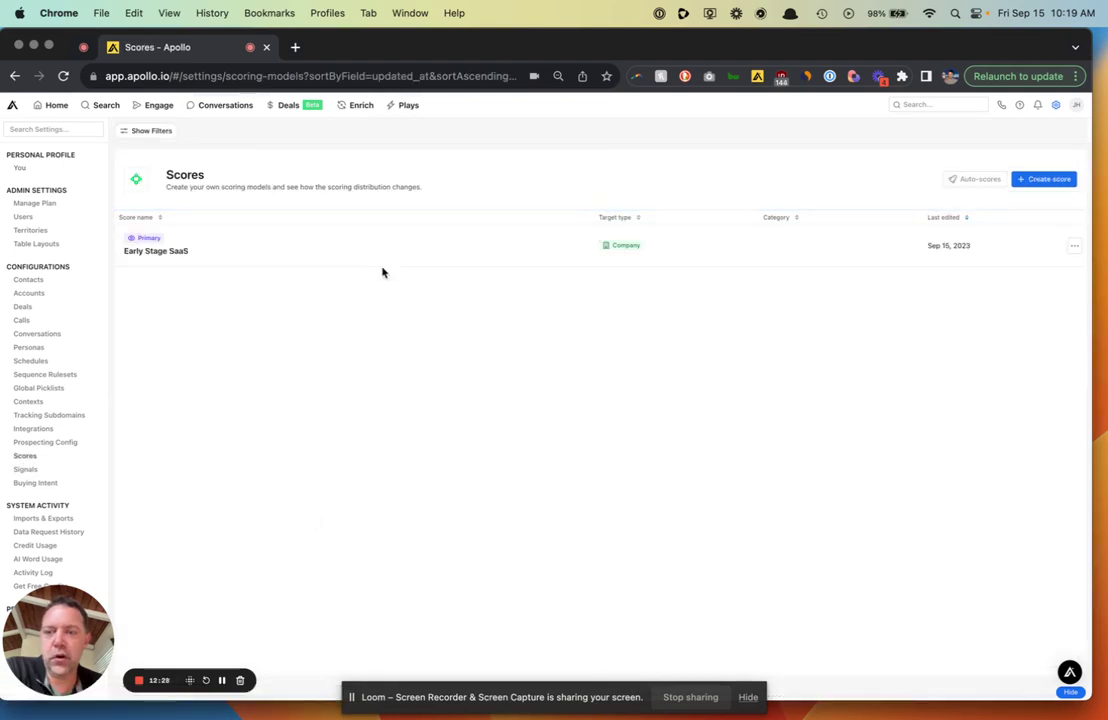
left_click(383, 264)
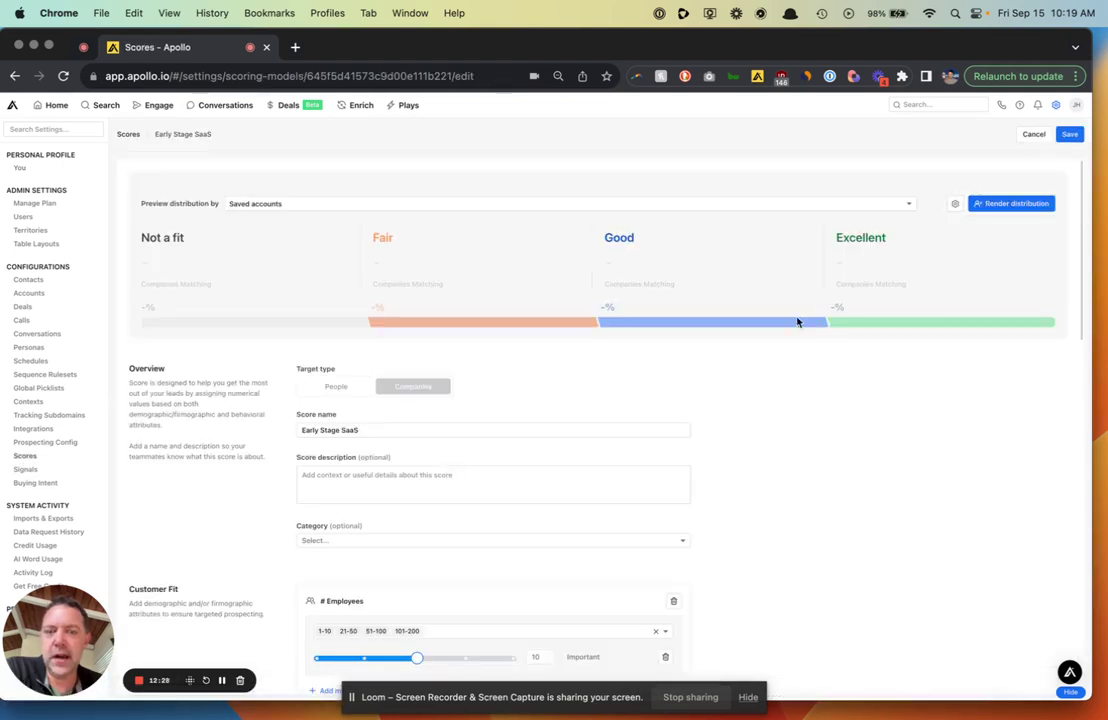
left_click(14, 76)
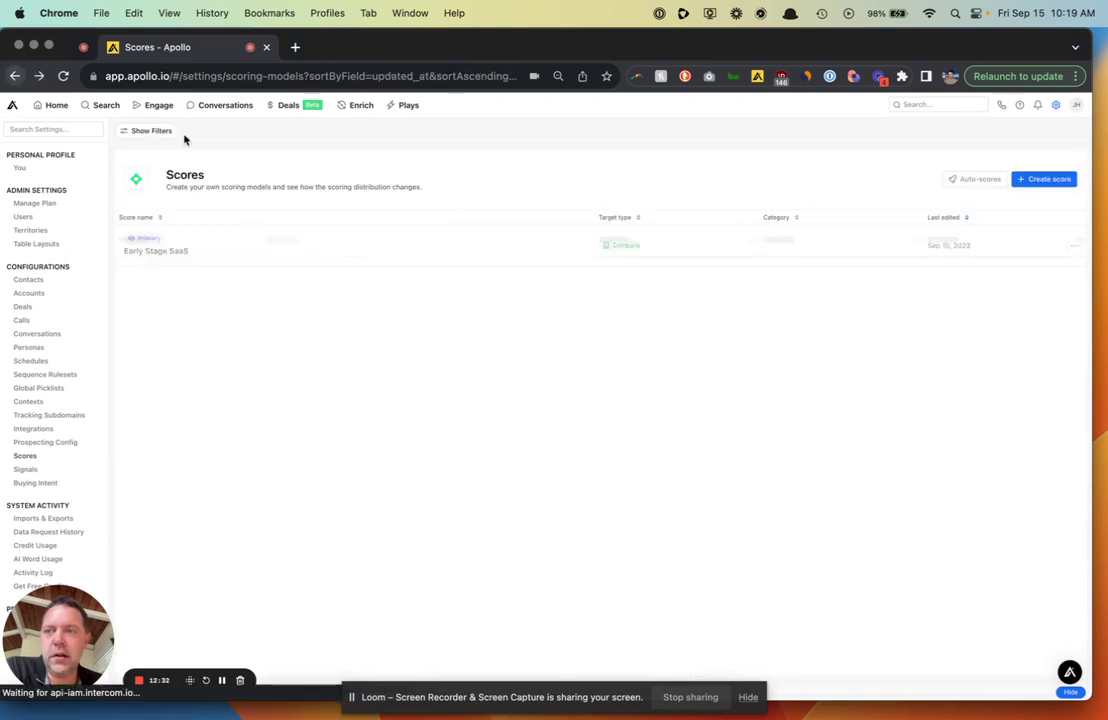
Step: View the blank form for a new score, skipping its tour, and go to the list of plays
left_click(1025, 184)
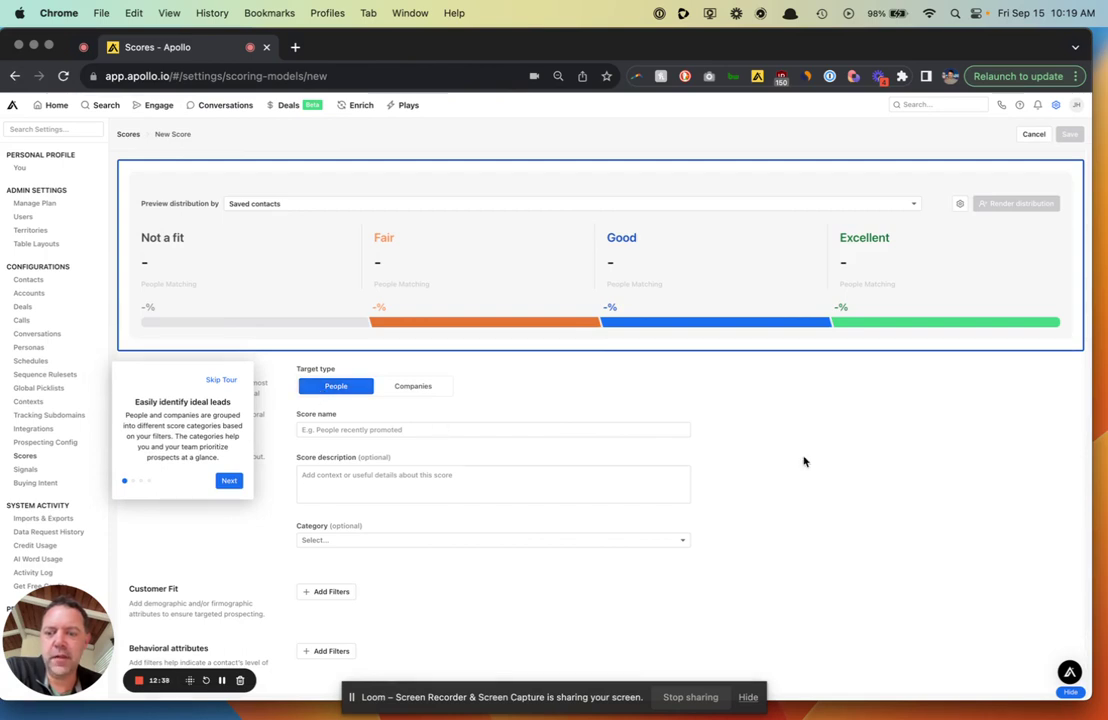
left_click(215, 379)
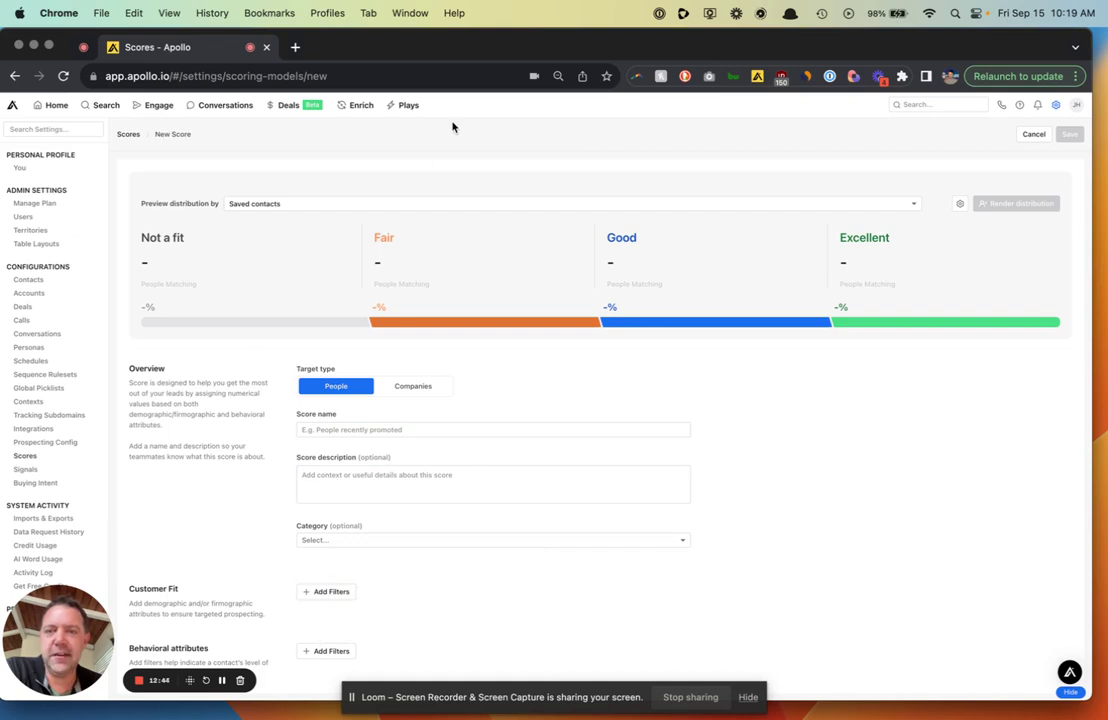
left_click(396, 107)
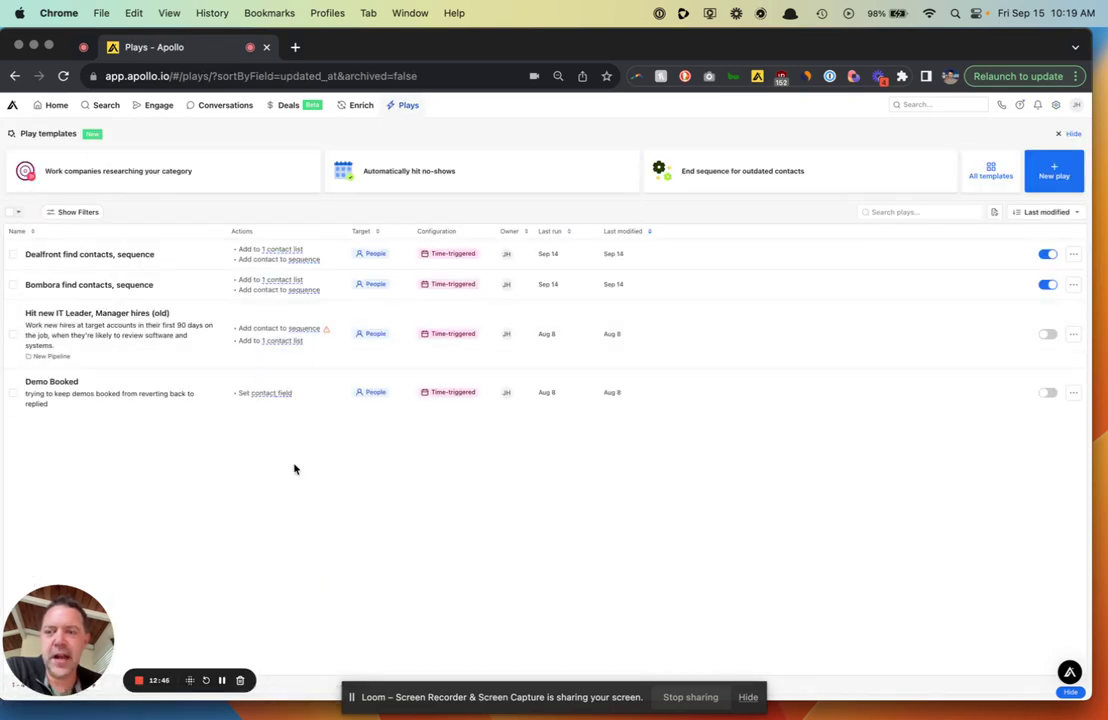